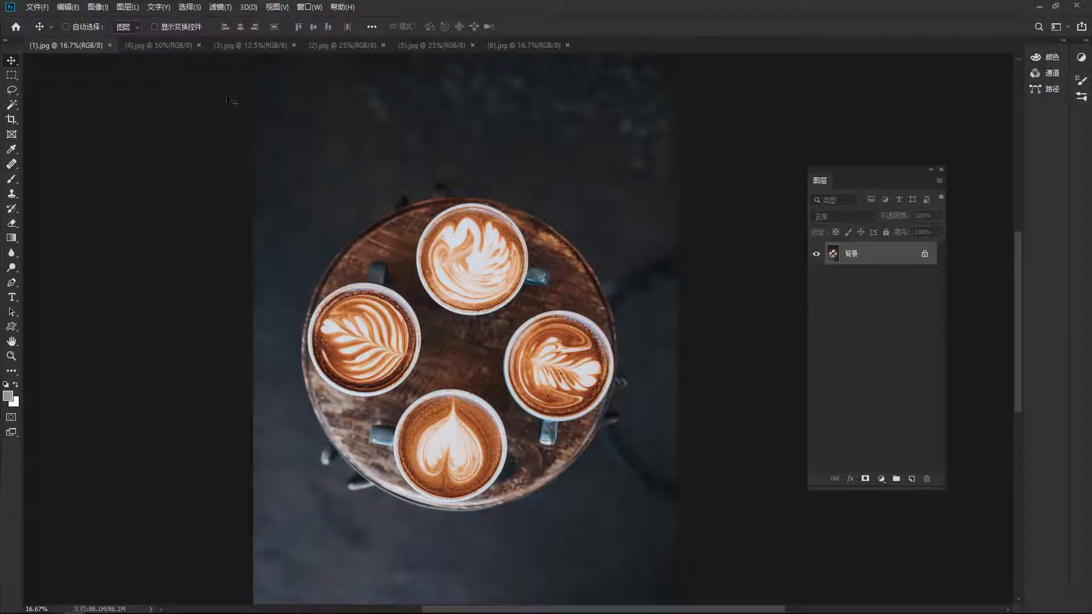
# - Compare the coffee-on-bed photo with the four-latte photo, ending on the four-latte photo
pyautogui.click(165, 44)
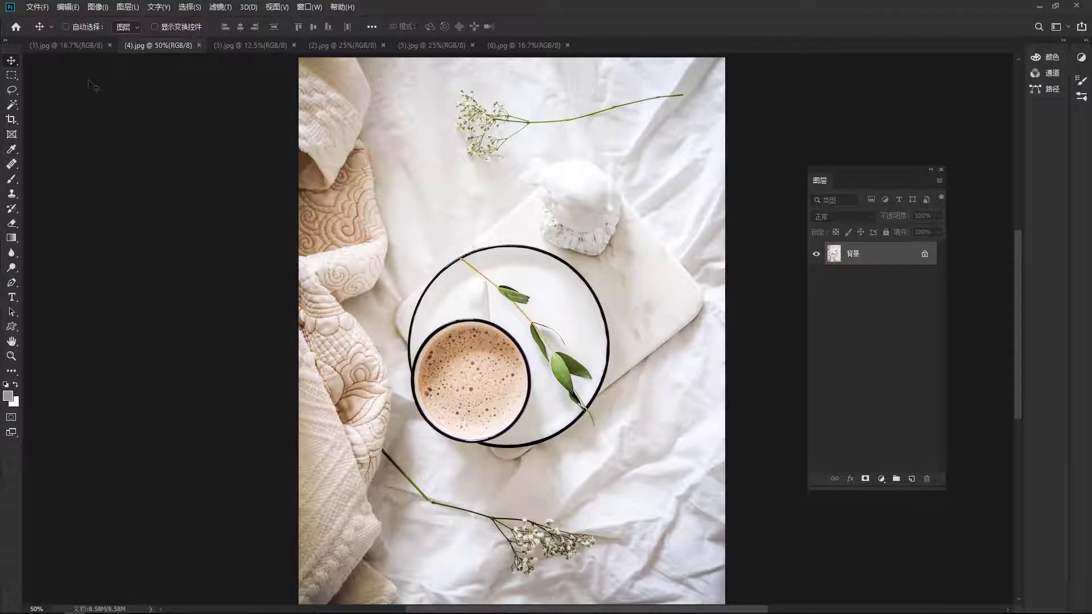
pyautogui.click(68, 46)
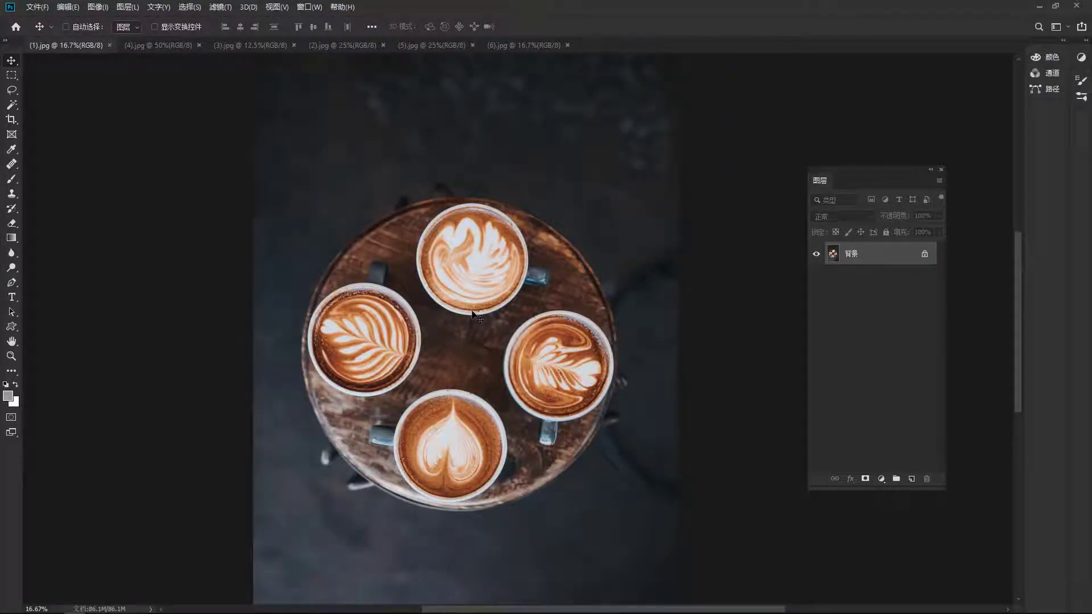
pyautogui.click(176, 46)
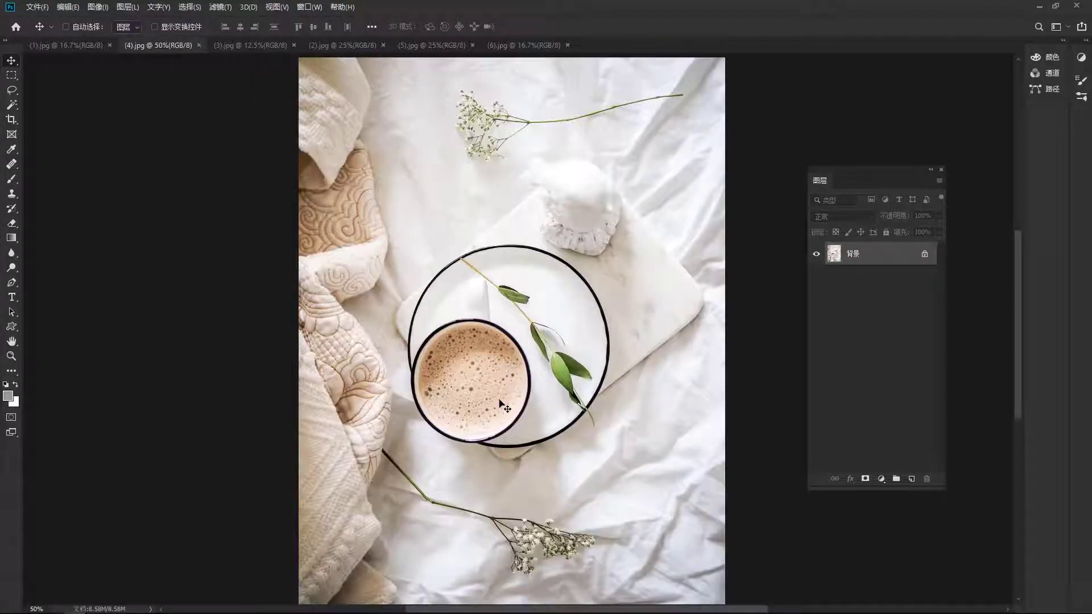
pyautogui.click(77, 47)
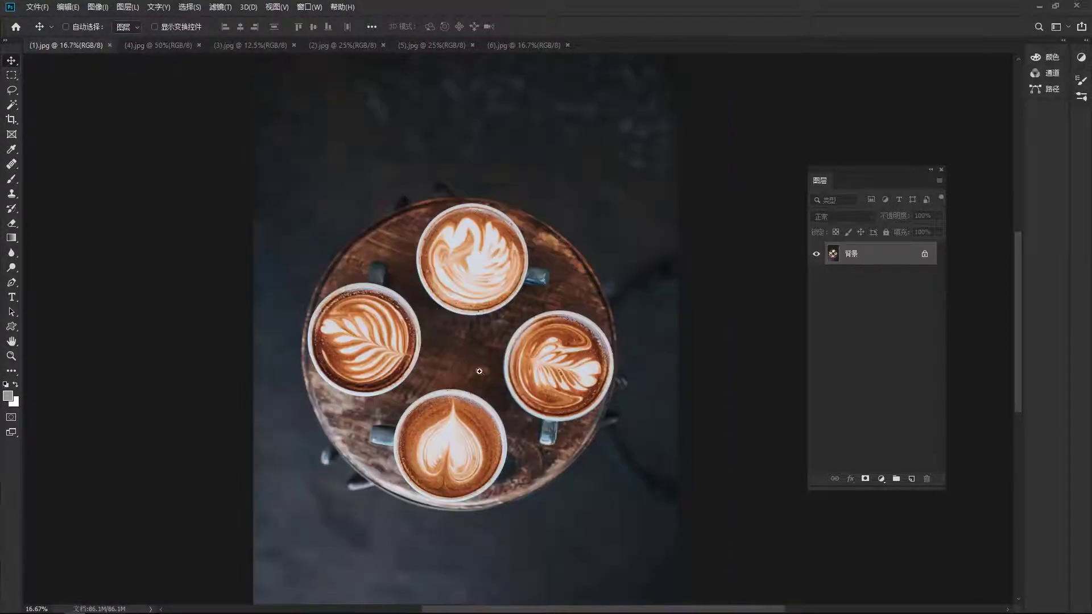
# - Zoom into the four-latte photo and pan toward the top cup
pyautogui.scroll(4, 480, 371)
pyautogui.scroll(1, 479, 371)
pyautogui.moveTo(587, 454); pyautogui.dragTo(564, 368)
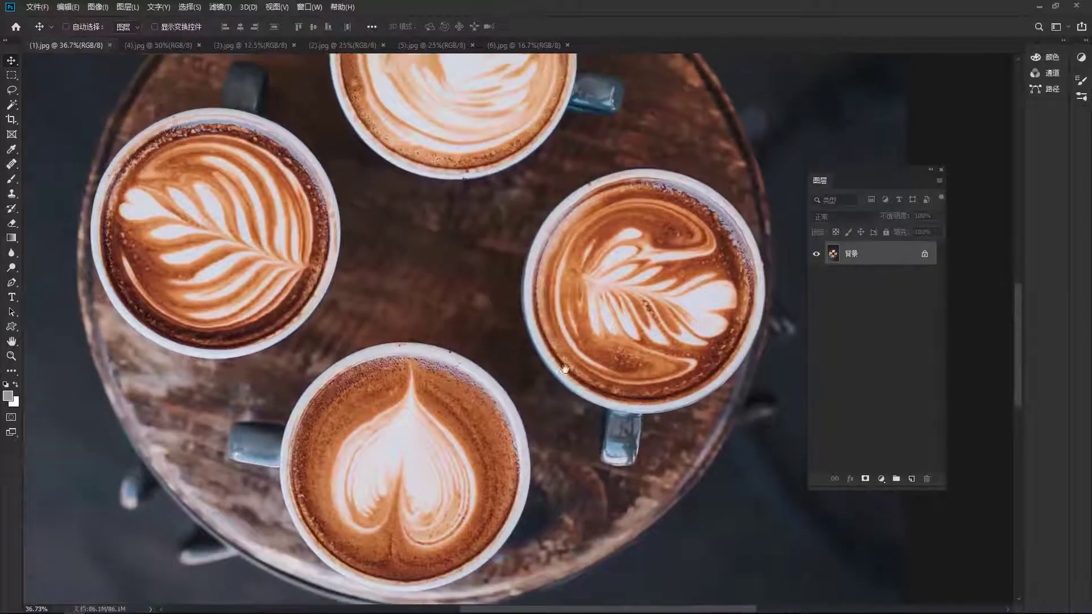
pyautogui.moveTo(457, 261)
pyautogui.mouseDown()
pyautogui.moveTo(470, 392)
pyautogui.moveTo(453, 404)
pyautogui.moveTo(509, 367)
pyautogui.moveTo(350, 421)
pyautogui.mouseUp()
pyautogui.scroll(1, 400, 154)
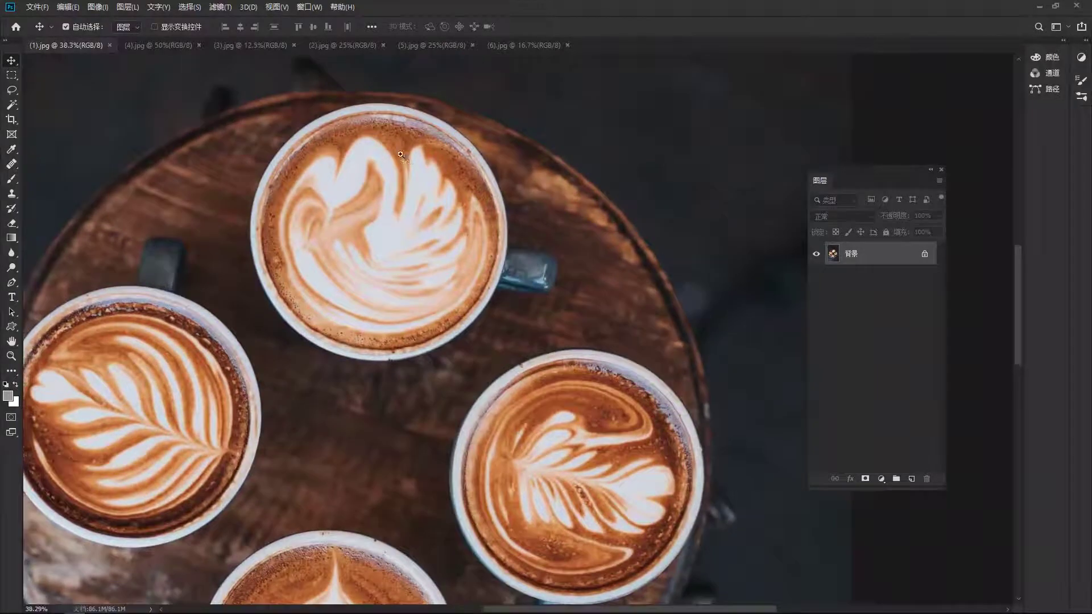
pyautogui.scroll(1, 401, 154)
# - Centre the right-hand latte cup so it fills the canvas at about 59%
pyautogui.moveTo(614, 501); pyautogui.dragTo(380, 319)
pyautogui.scroll(3, 483, 331)
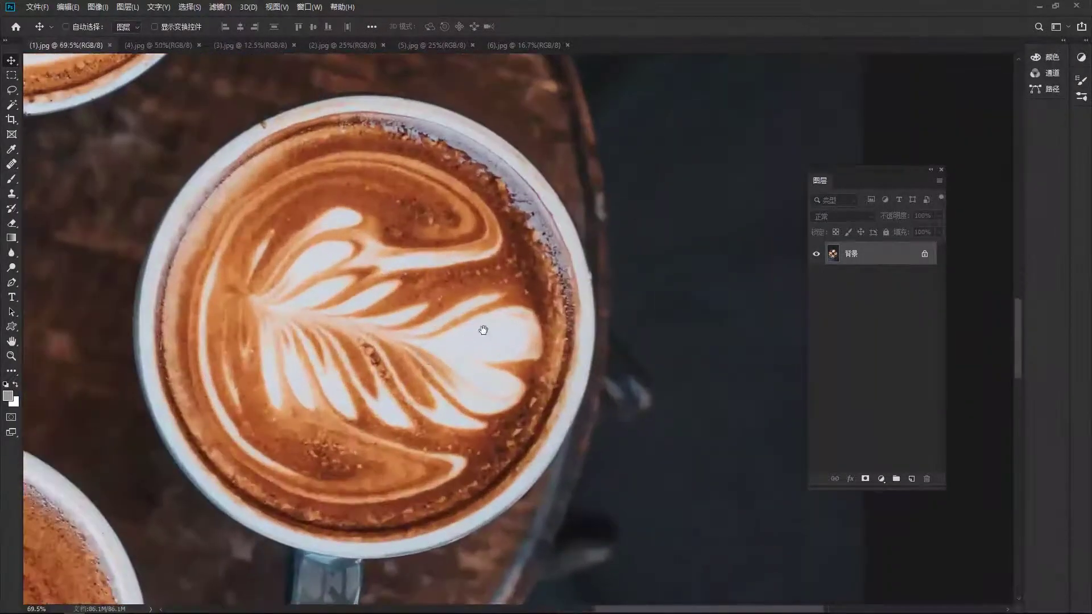
pyautogui.moveTo(484, 330); pyautogui.dragTo(493, 339)
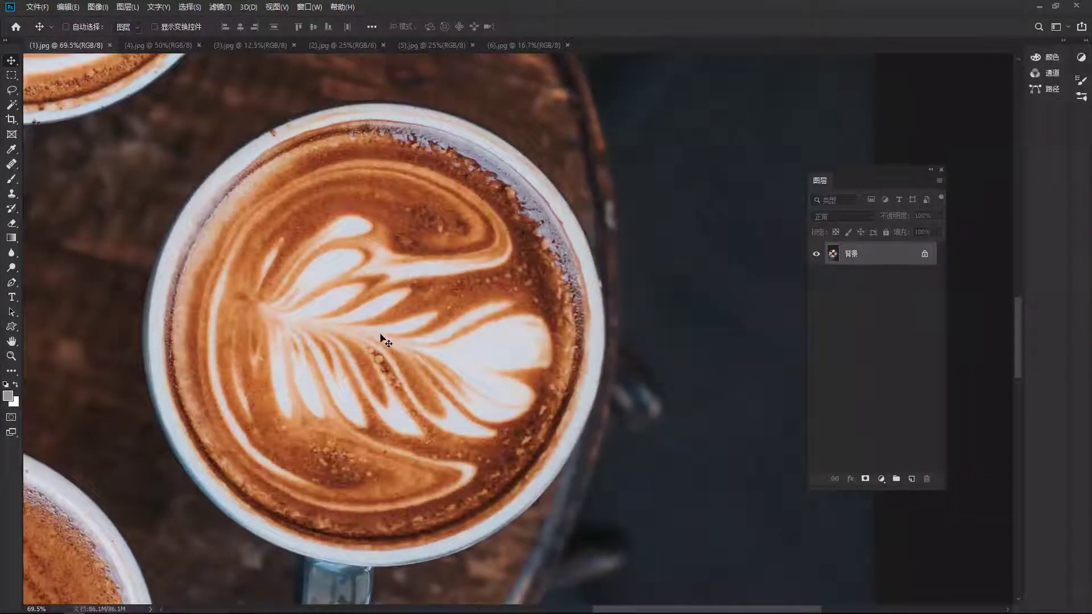
pyautogui.scroll(-3, 386, 341)
pyautogui.scroll(-3, 385, 341)
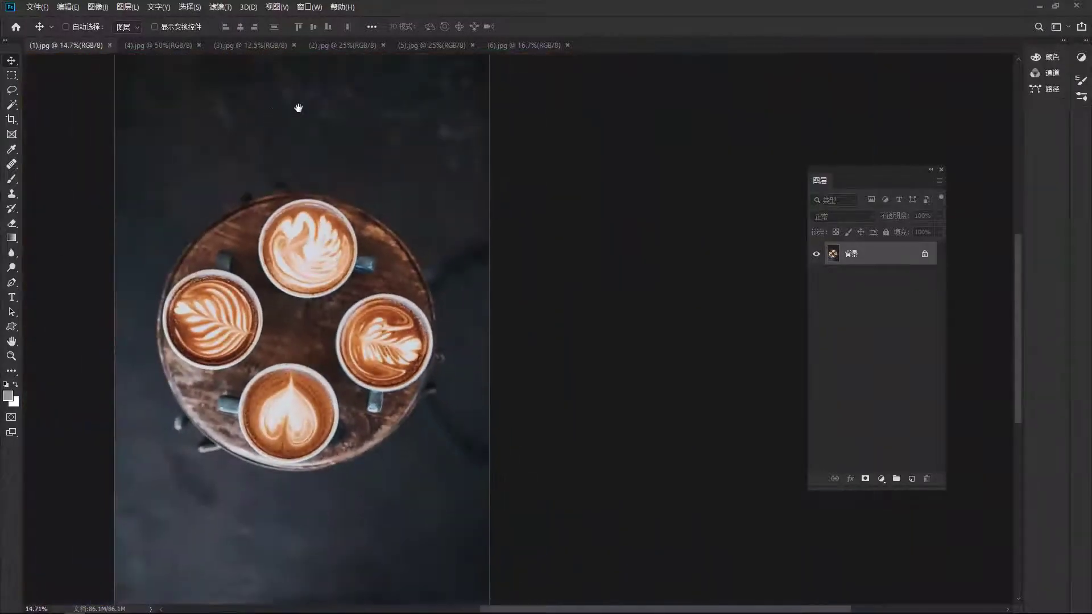
pyautogui.scroll(-3, 483, 370)
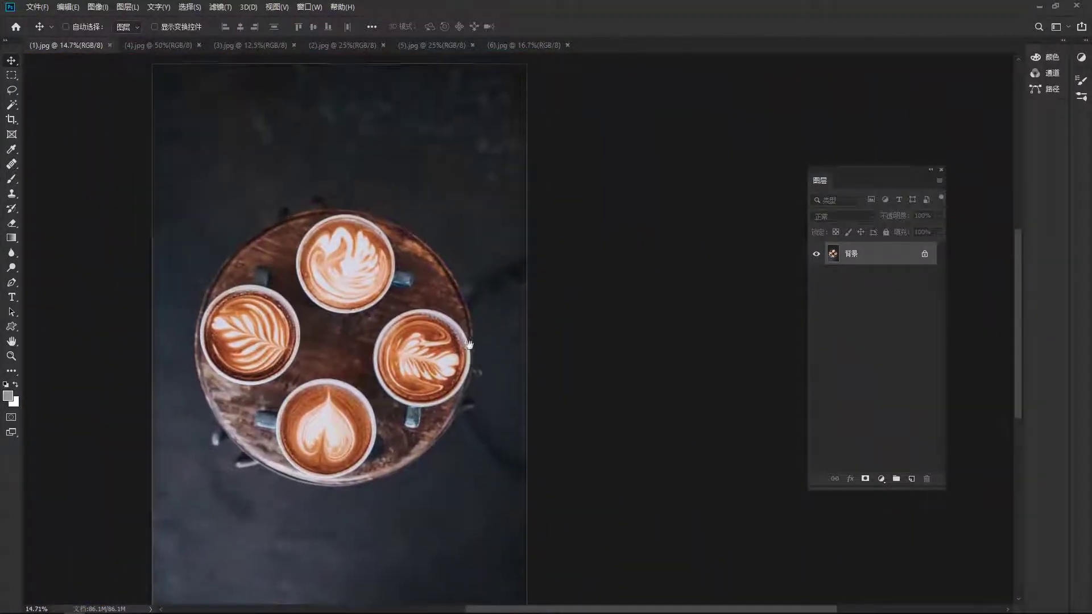
pyautogui.scroll(4, 444, 382)
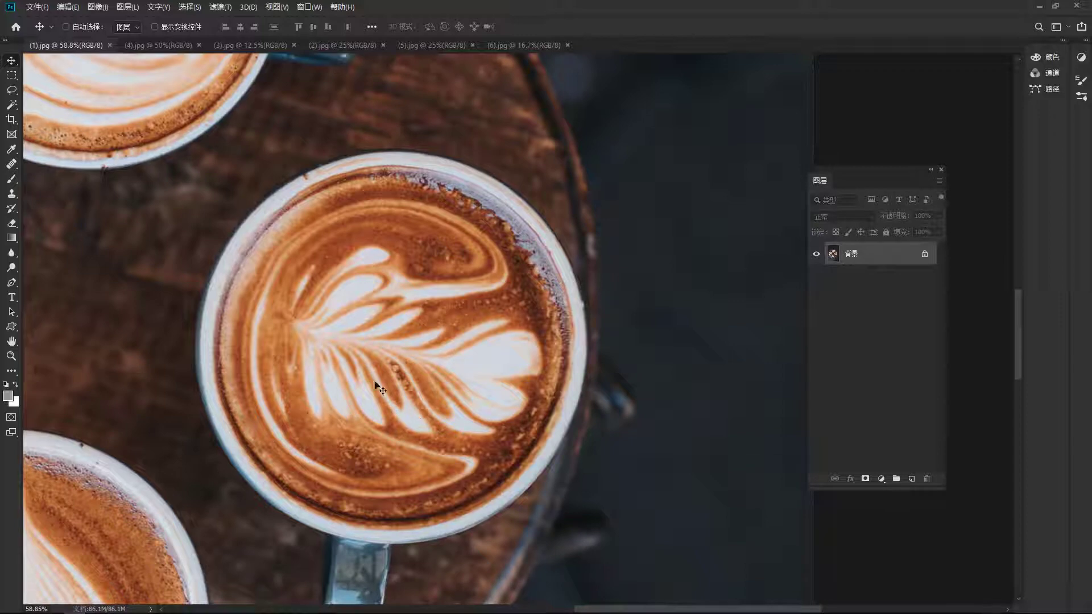
# - Draw an elliptical marquee around the cup's leaf-pattern coffee surface
pyautogui.rightClick(12, 76)
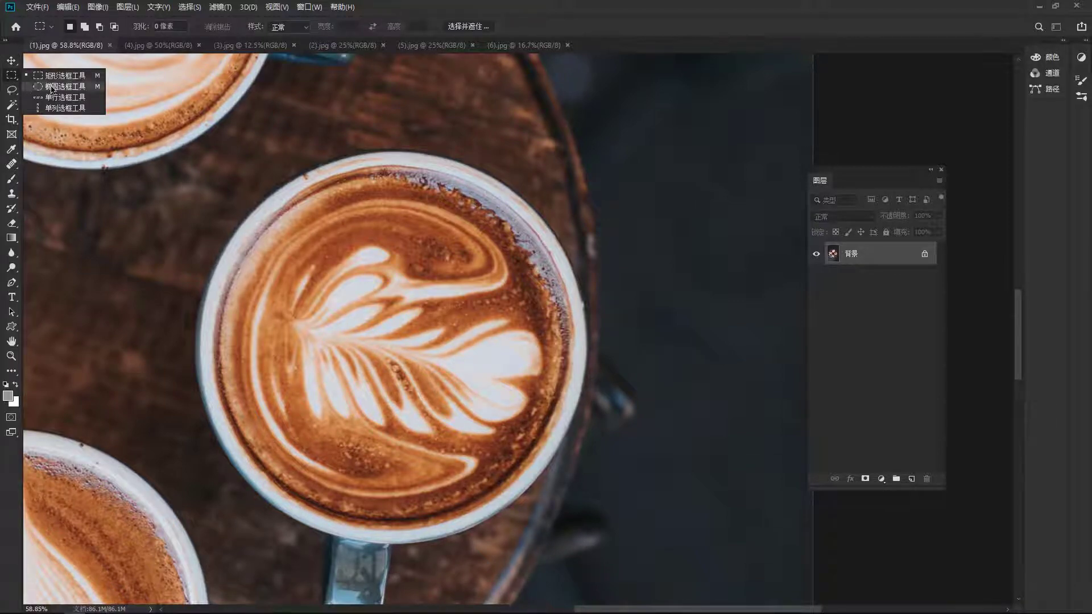
pyautogui.click(46, 89)
pyautogui.moveTo(237, 177)
pyautogui.mouseDown()
pyautogui.moveTo(387, 324)
pyautogui.moveTo(570, 569)
pyautogui.mouseUp()
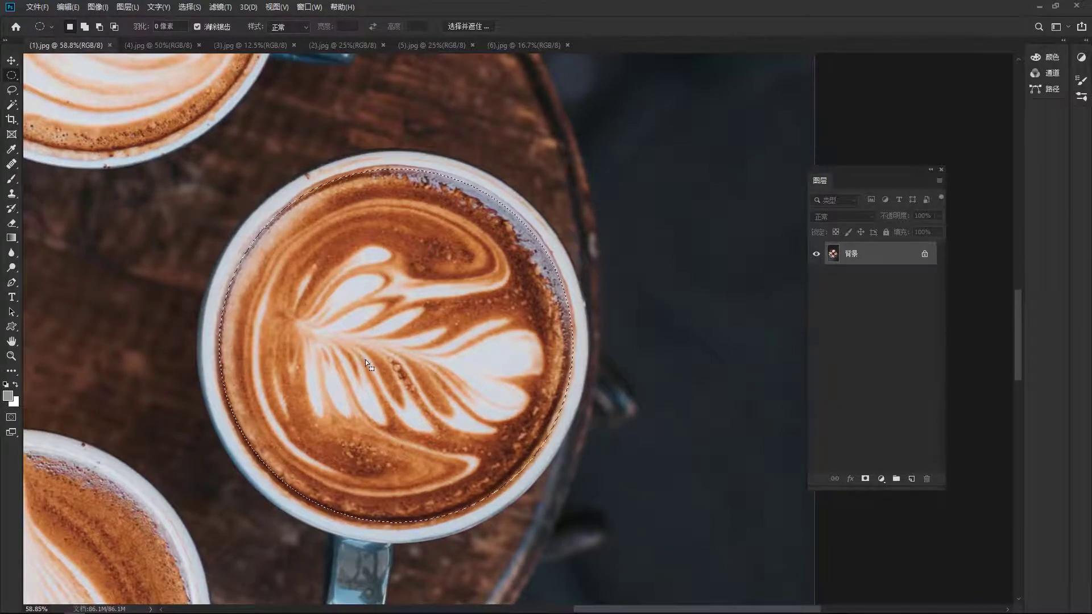
# - Paste the latte circle as a new layer on the coffee-on-bed photo
pyautogui.click(158, 45)
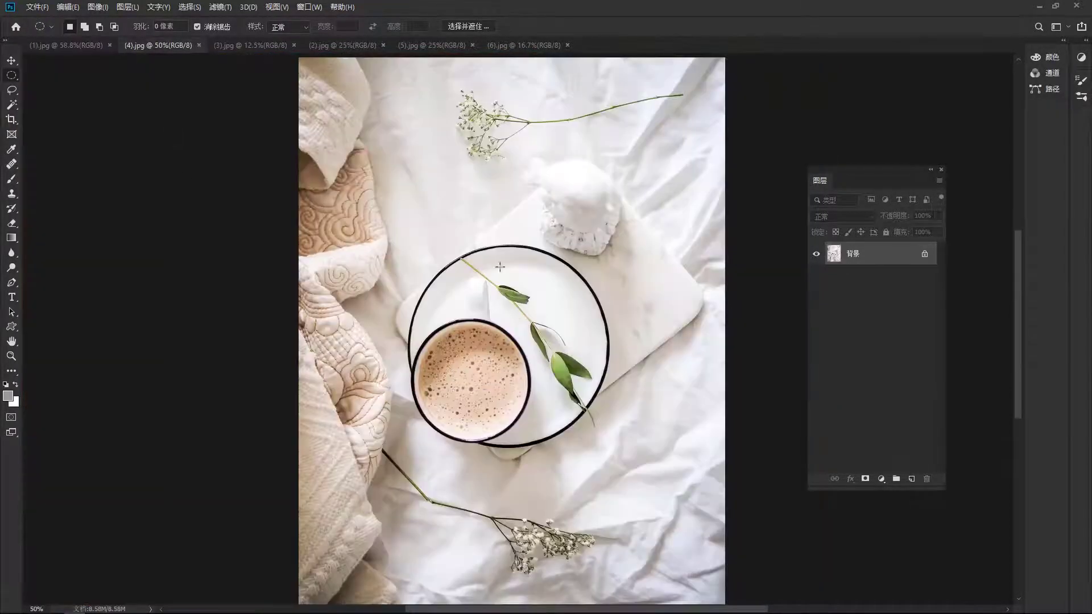
pyautogui.hotkey('ctrl', 'v')
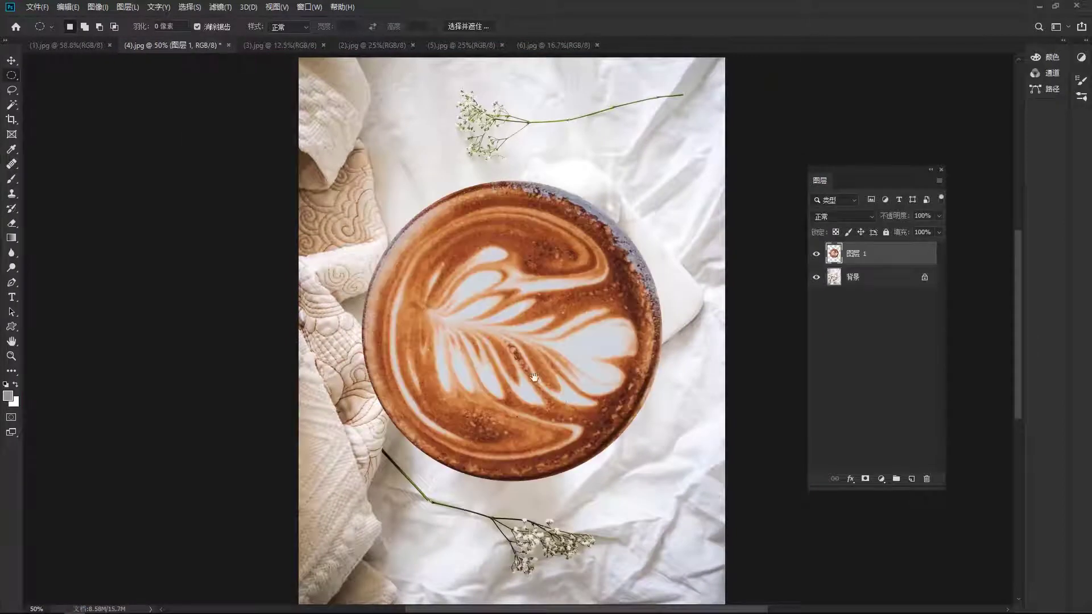
pyautogui.moveTo(534, 377); pyautogui.dragTo(428, 340)
pyautogui.click(12, 60)
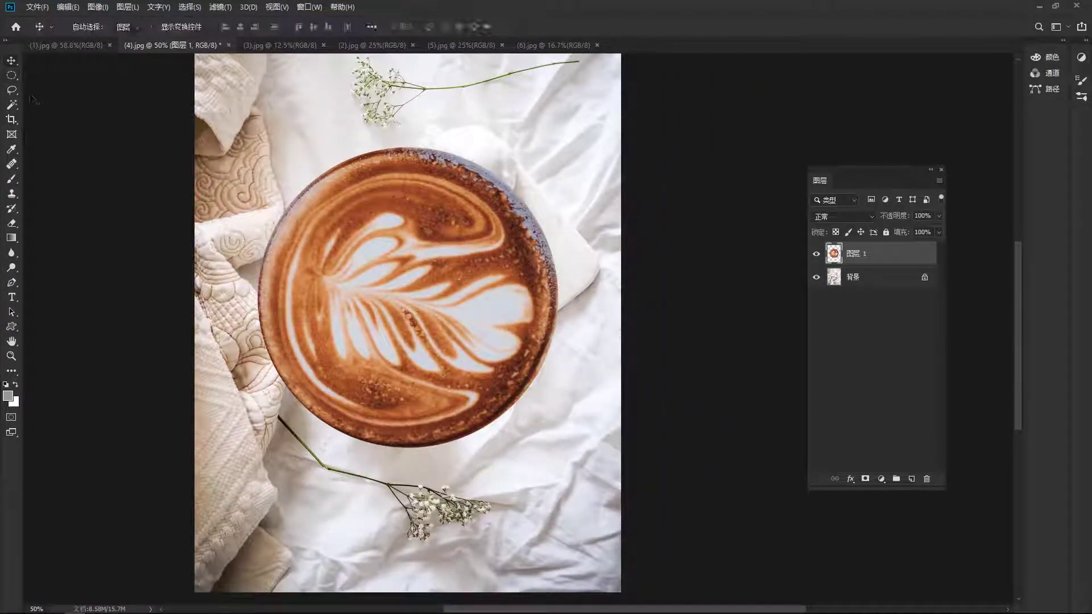
# - Scale the latte circle to about 36% and fit it over the cup's coffee
pyautogui.hotkey('ctrl', 't')
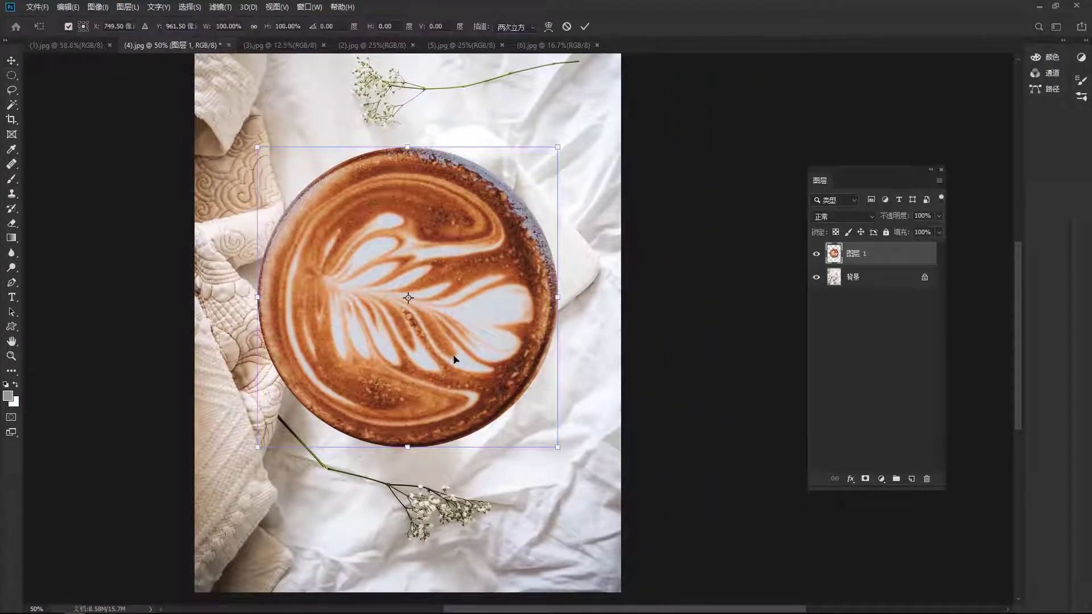
pyautogui.moveTo(558, 448); pyautogui.dragTo(476, 329)
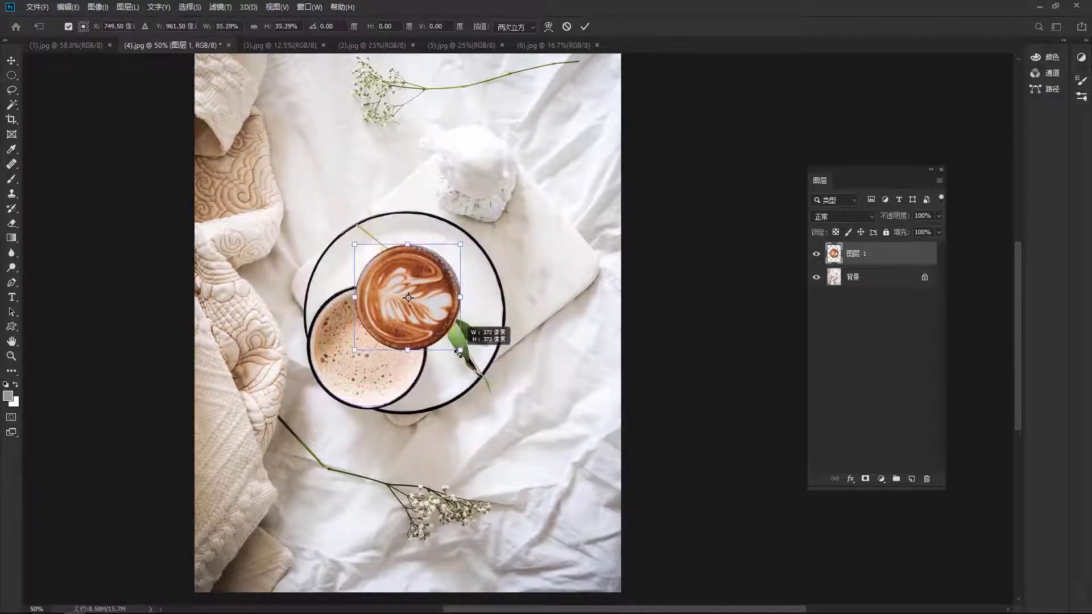
pyautogui.scroll(3, 401, 426)
pyautogui.scroll(1, 400, 426)
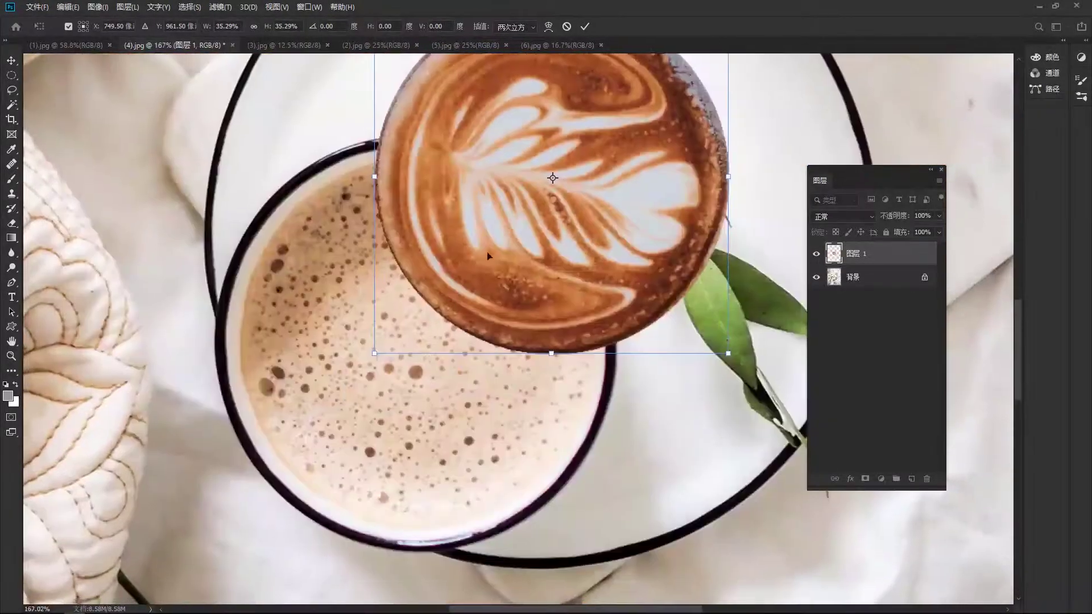
pyautogui.moveTo(494, 245); pyautogui.dragTo(359, 407)
pyautogui.scroll(-1, 476, 456)
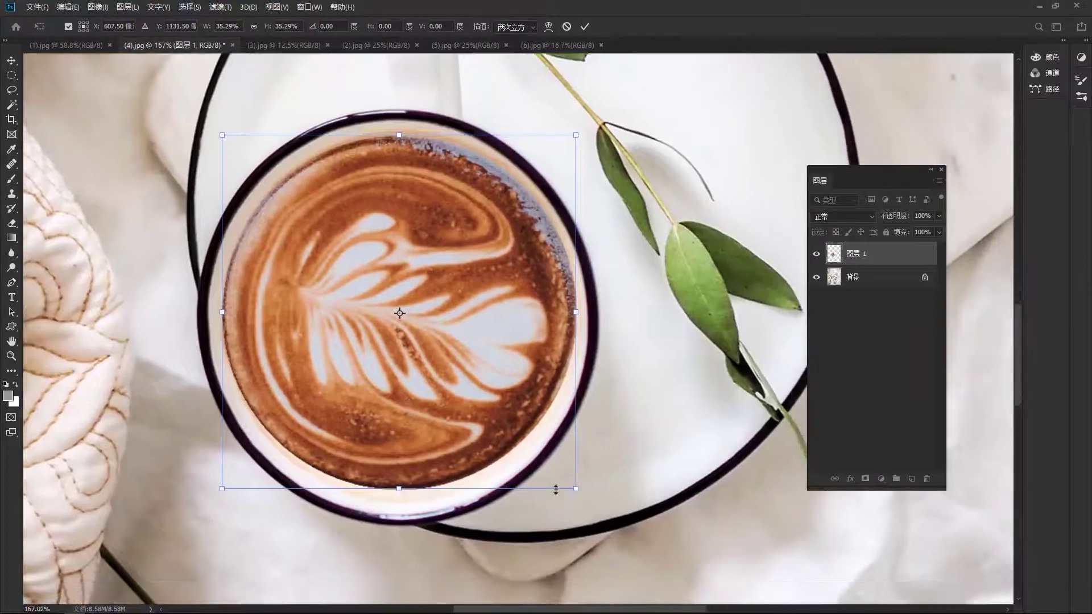
pyautogui.moveTo(577, 489); pyautogui.dragTo(584, 496)
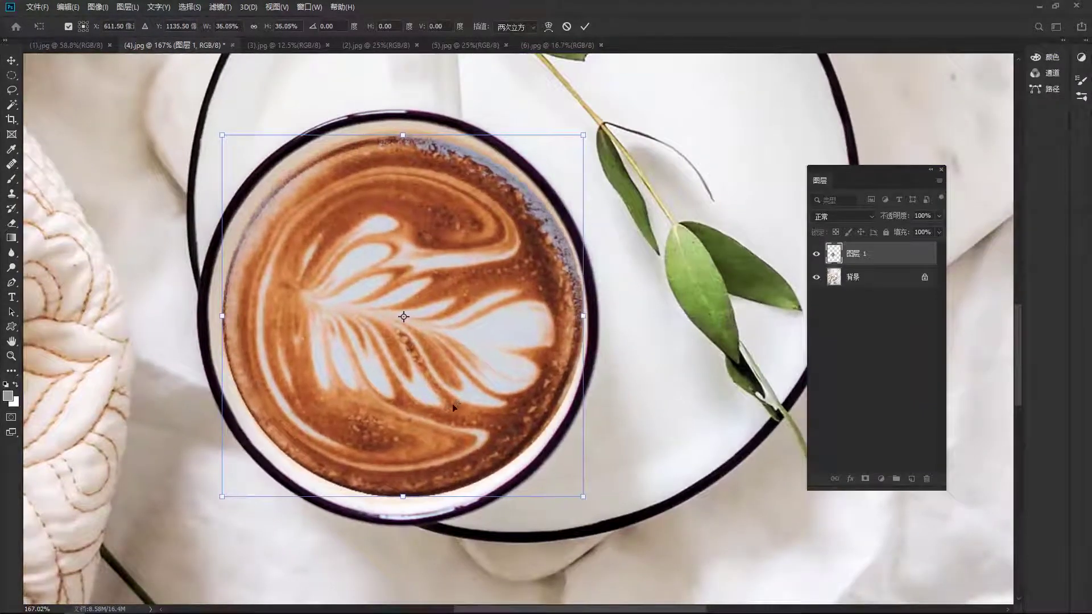
pyautogui.moveTo(455, 402); pyautogui.dragTo(452, 403)
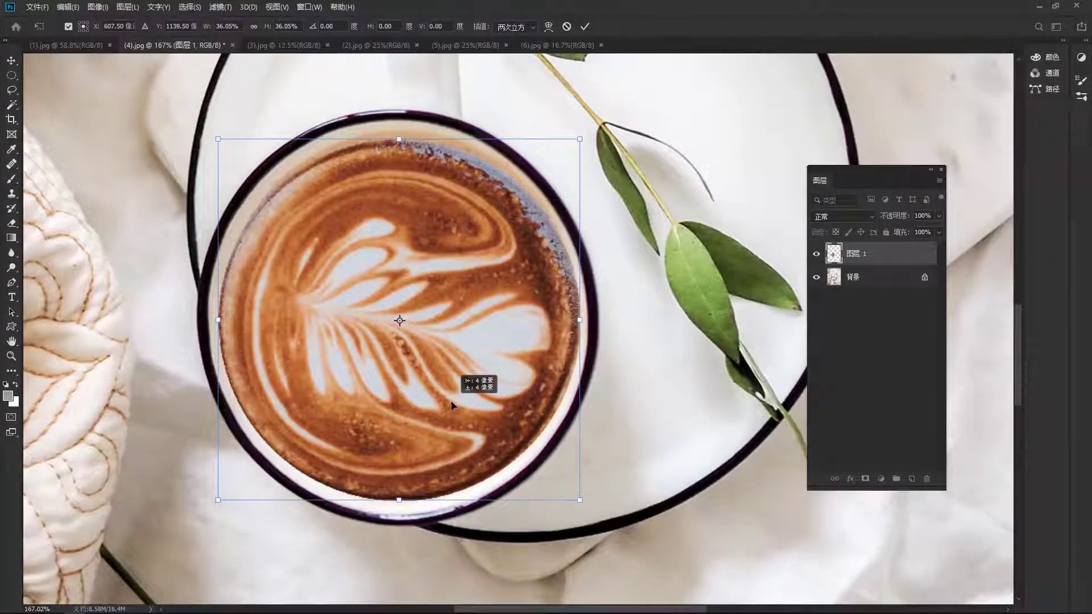
pyautogui.press('Return')
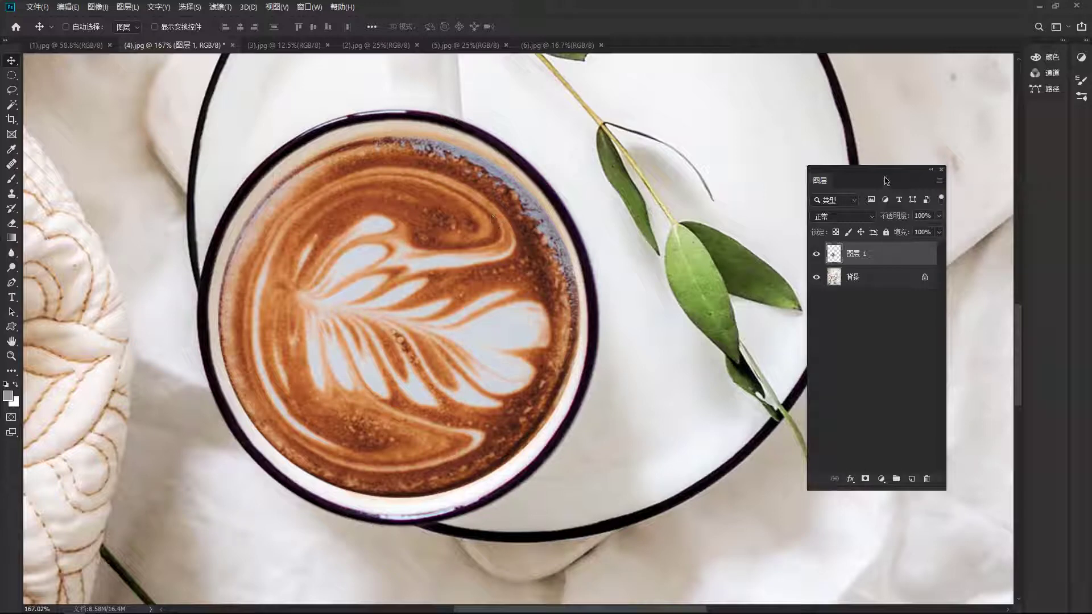
# - Add a layer mask to the latte layer and use the Brush at 39% opacity
pyautogui.moveTo(885, 180); pyautogui.dragTo(817, 143)
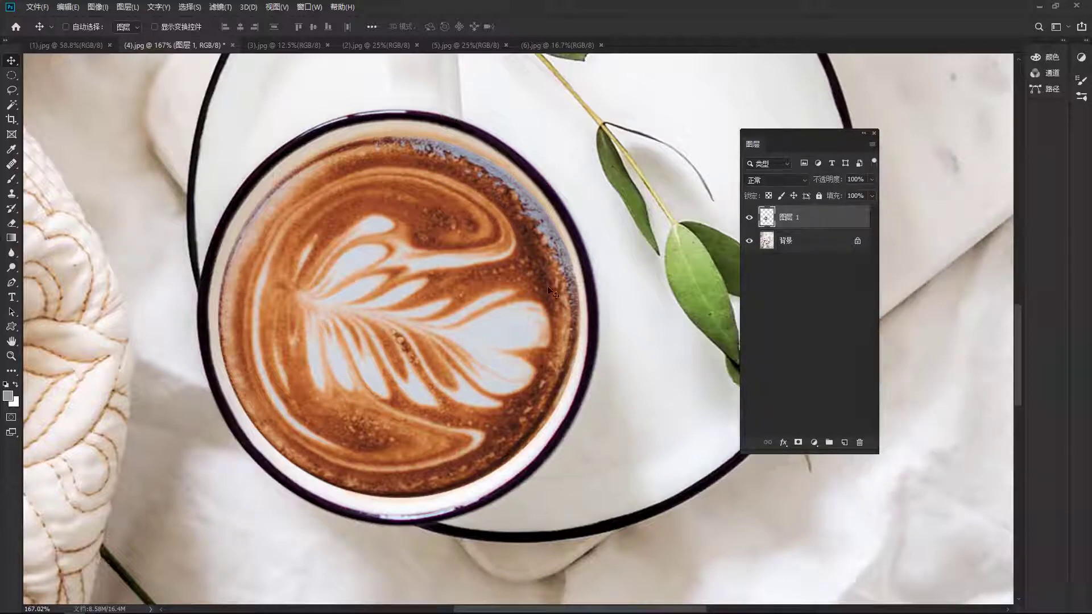
pyautogui.click(799, 443)
pyautogui.scroll(-1, 483, 393)
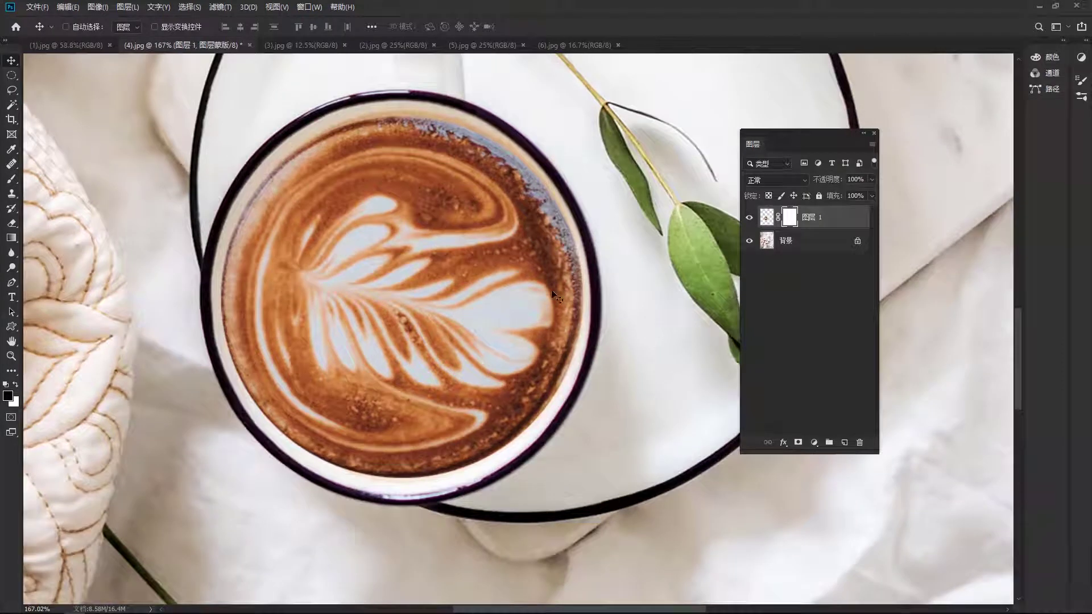
pyautogui.press('b')
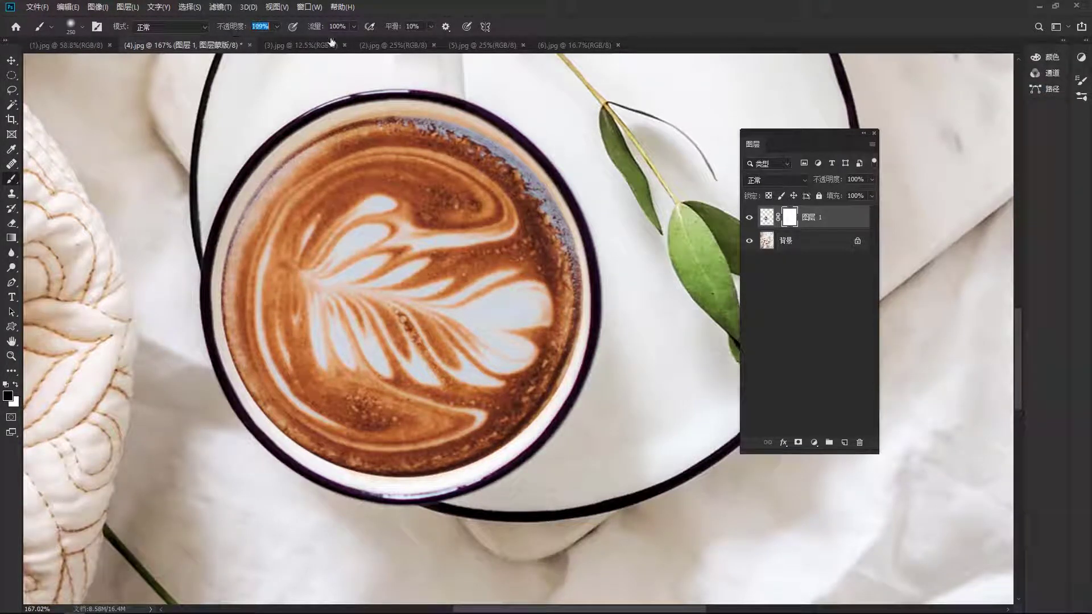
pyautogui.moveTo(294, 63); pyautogui.dragTo(308, 65)
# - Shrink the brush and paint away the pasted coffee's dark rim on the mask
pyautogui.hscroll(2, 512, 273)
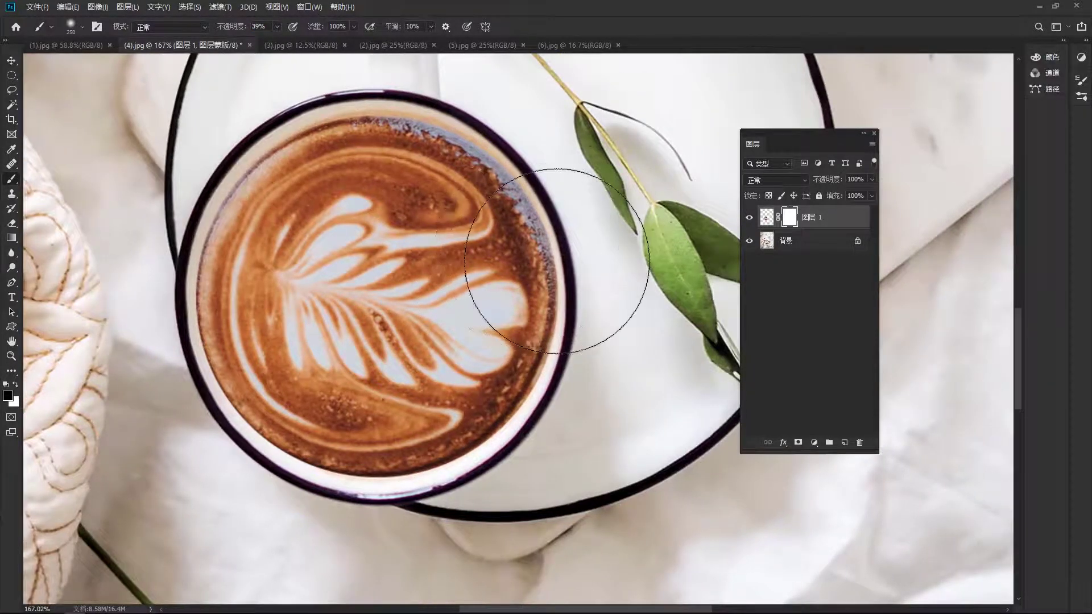
pyautogui.press('[')
pyautogui.press('[')
pyautogui.scroll(-3, 557, 261)
pyautogui.press('[')
pyautogui.press('[')
pyautogui.press('[')
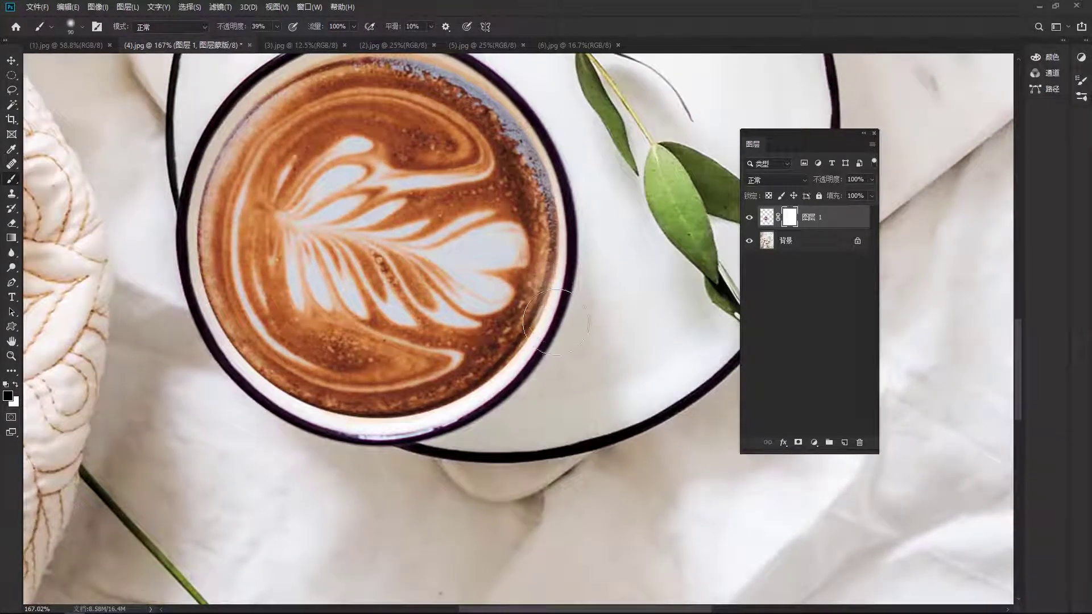
pyautogui.moveTo(556, 323)
pyautogui.mouseDown()
pyautogui.moveTo(498, 408)
pyautogui.moveTo(519, 412)
pyautogui.mouseUp()
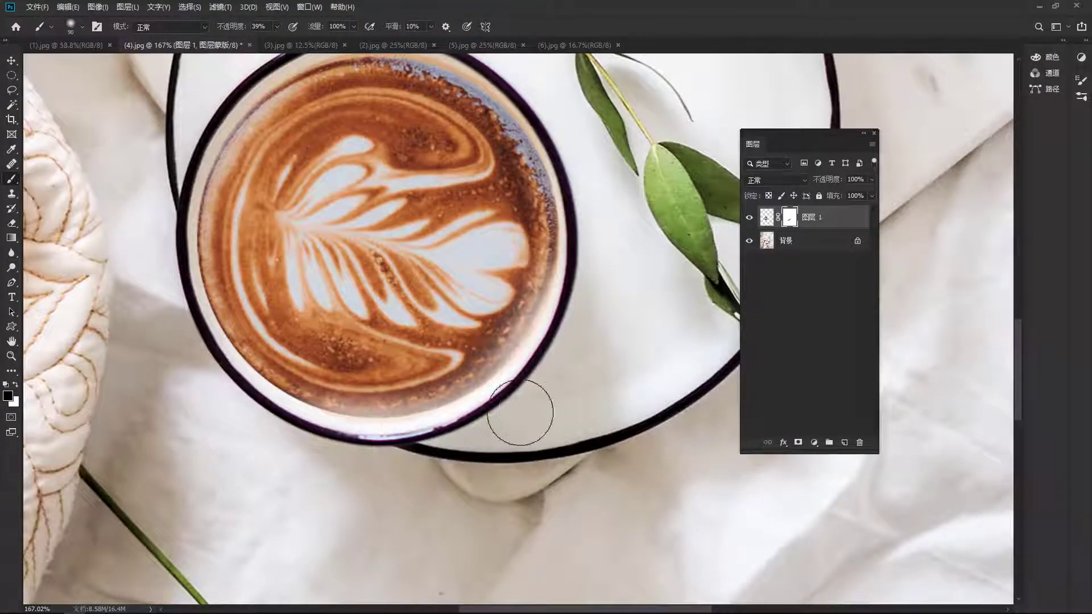
# - Zoom and pan to a close view of the latte cup's rim
pyautogui.scroll(4, 494, 300)
pyautogui.hscroll(4, 494, 301)
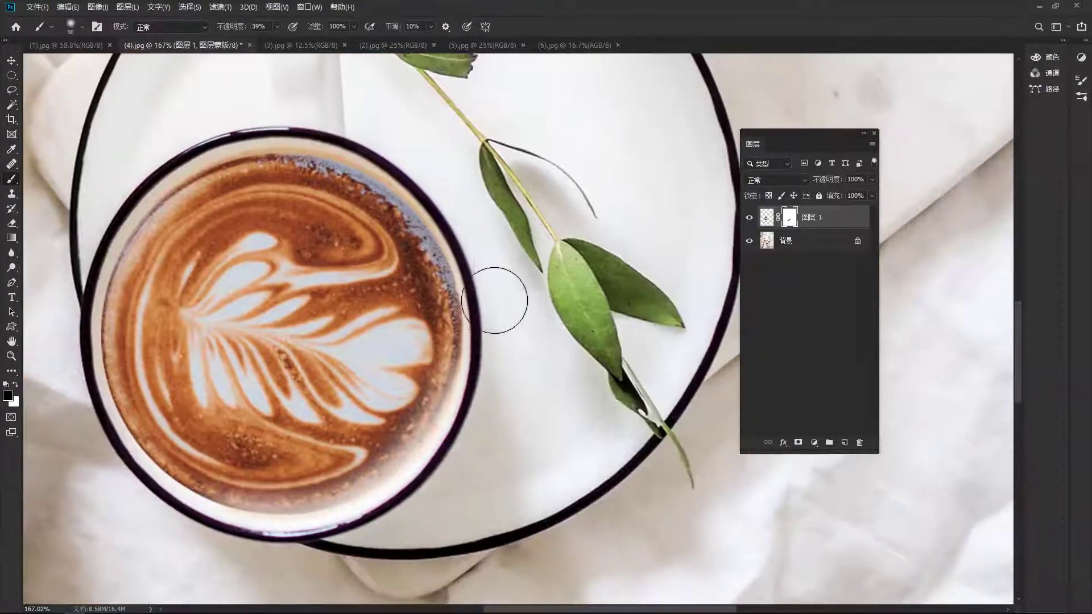
pyautogui.moveTo(514, 442); pyautogui.dragTo(554, 302)
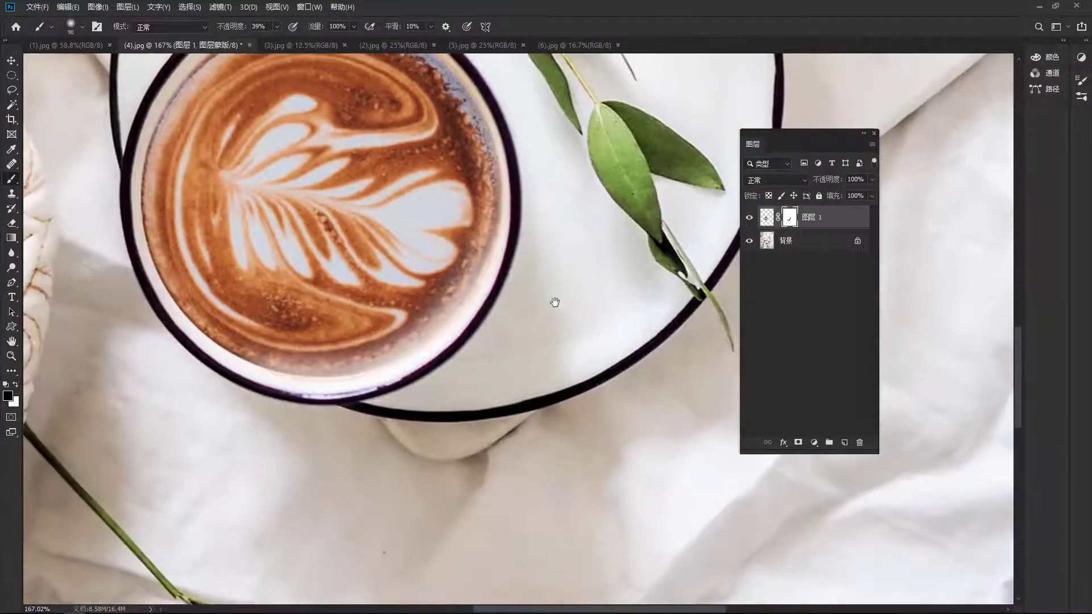
pyautogui.moveTo(386, 328); pyautogui.dragTo(485, 382)
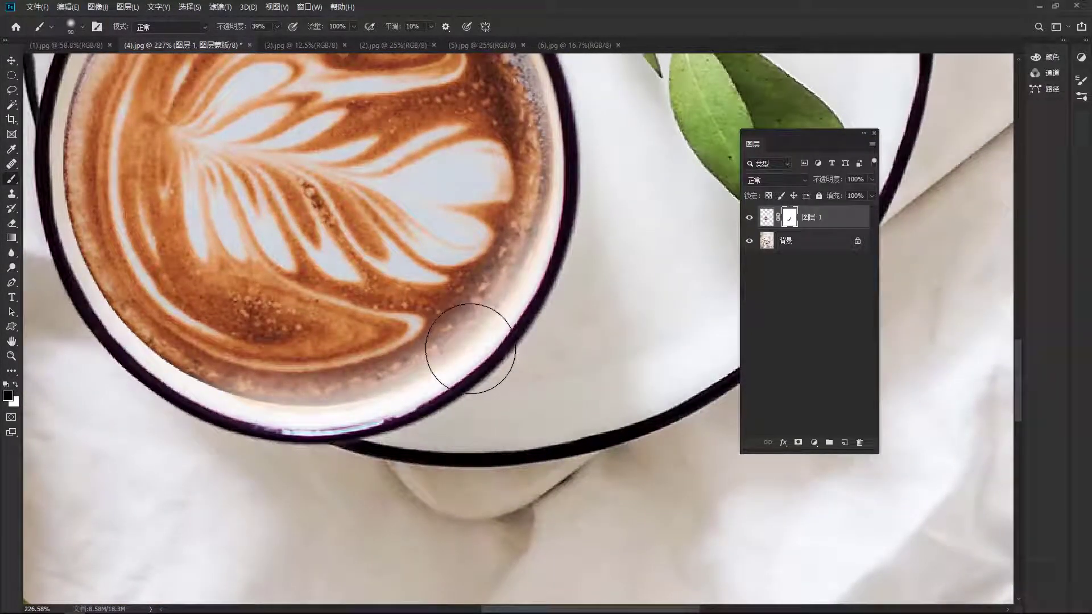
pyautogui.click(374, 297)
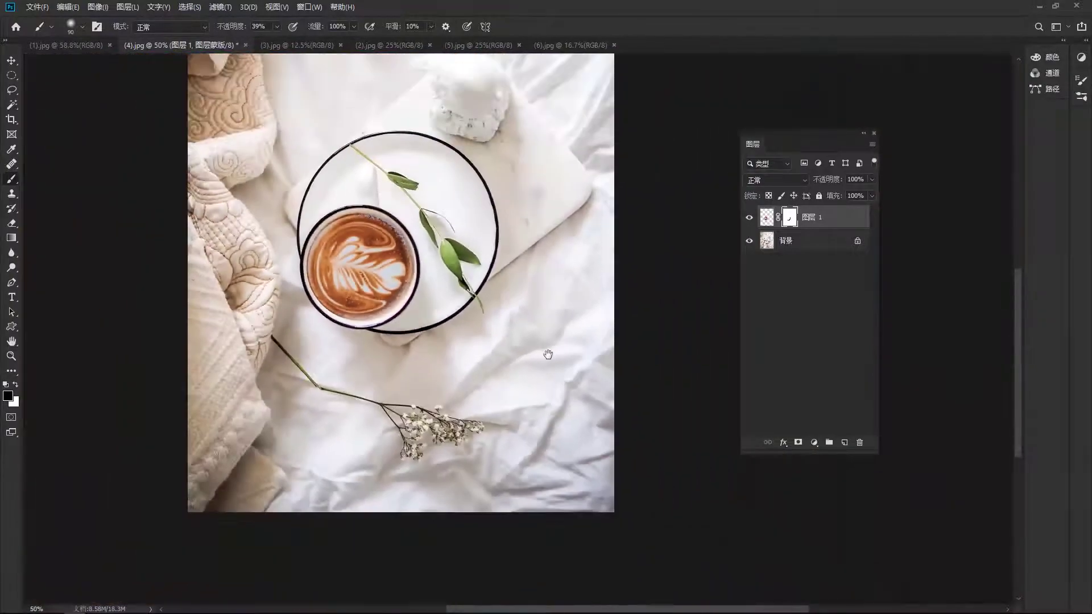
pyautogui.moveTo(377, 280); pyautogui.dragTo(448, 286)
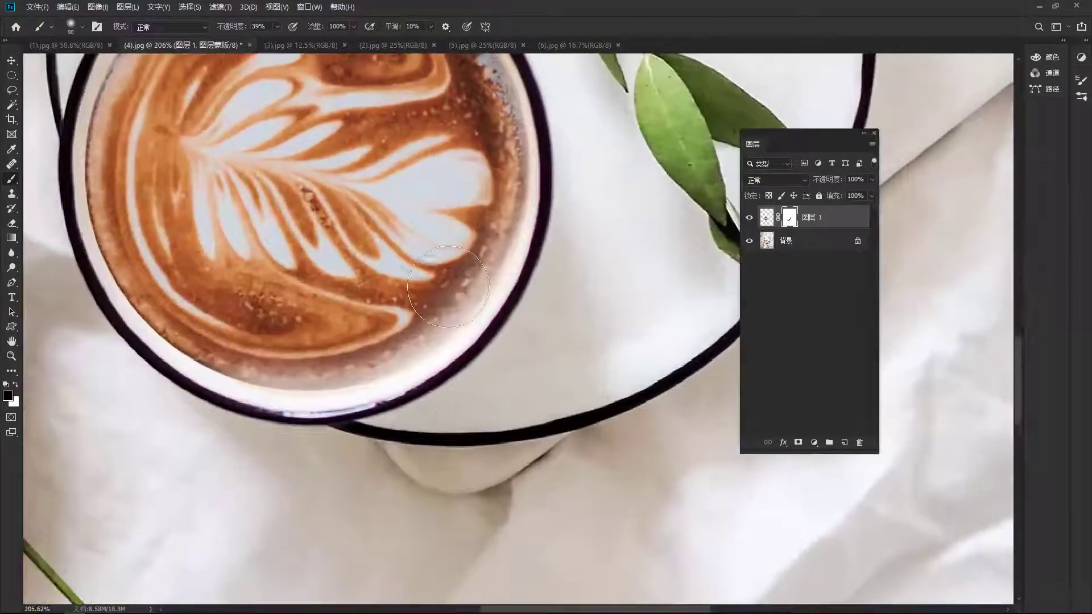
# - Set the brush to 23% hardness and 60 px size
pyautogui.rightClick(448, 285)
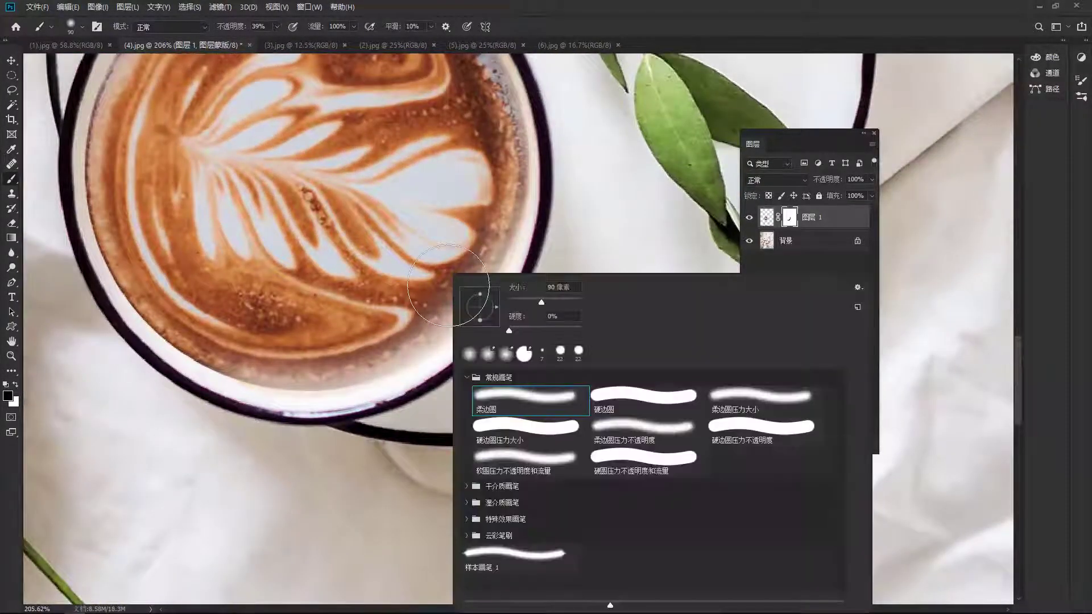
pyautogui.moveTo(525, 336); pyautogui.dragTo(523, 335)
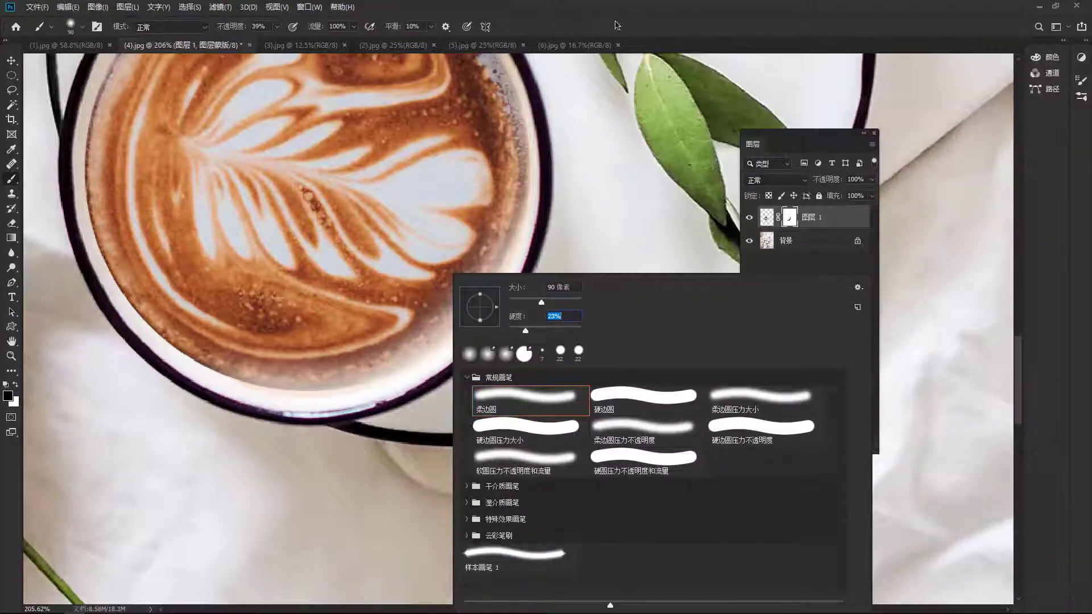
pyautogui.press('Return')
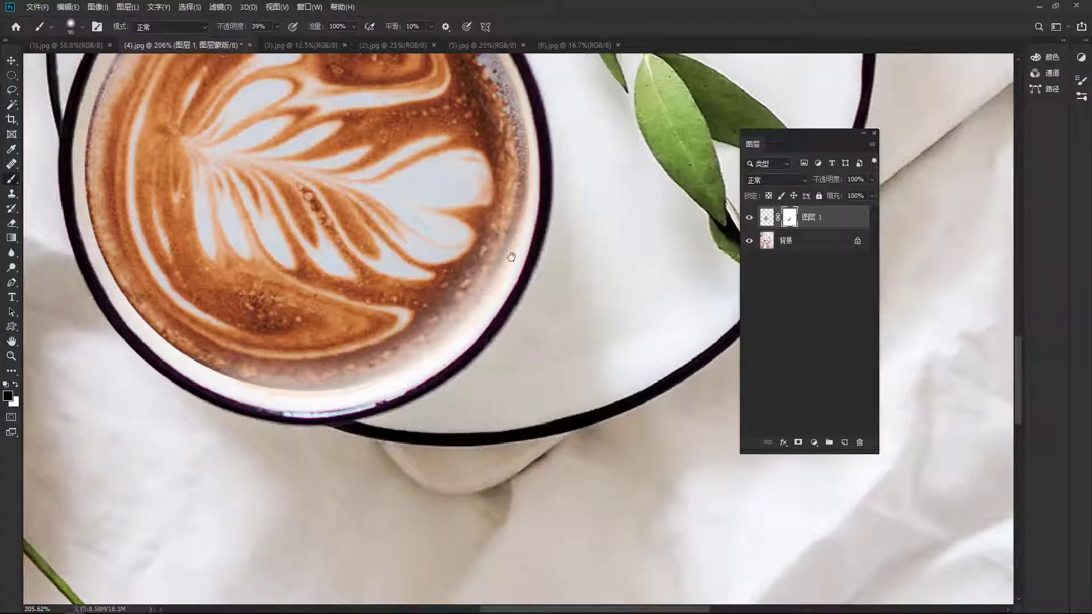
pyautogui.moveTo(510, 257); pyautogui.dragTo(502, 445)
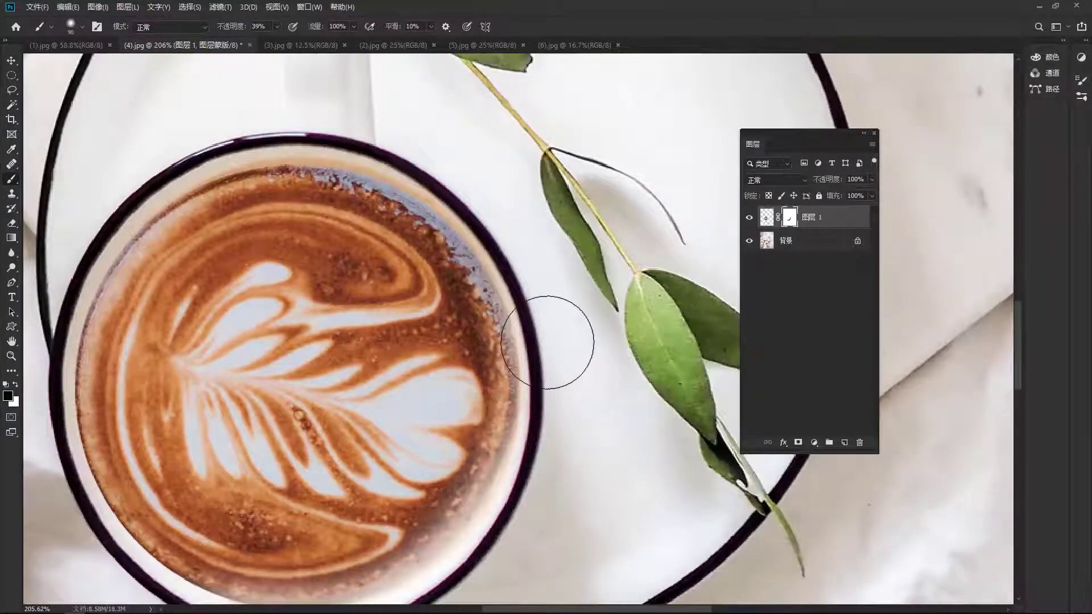
pyautogui.press('[')
pyautogui.press('[')
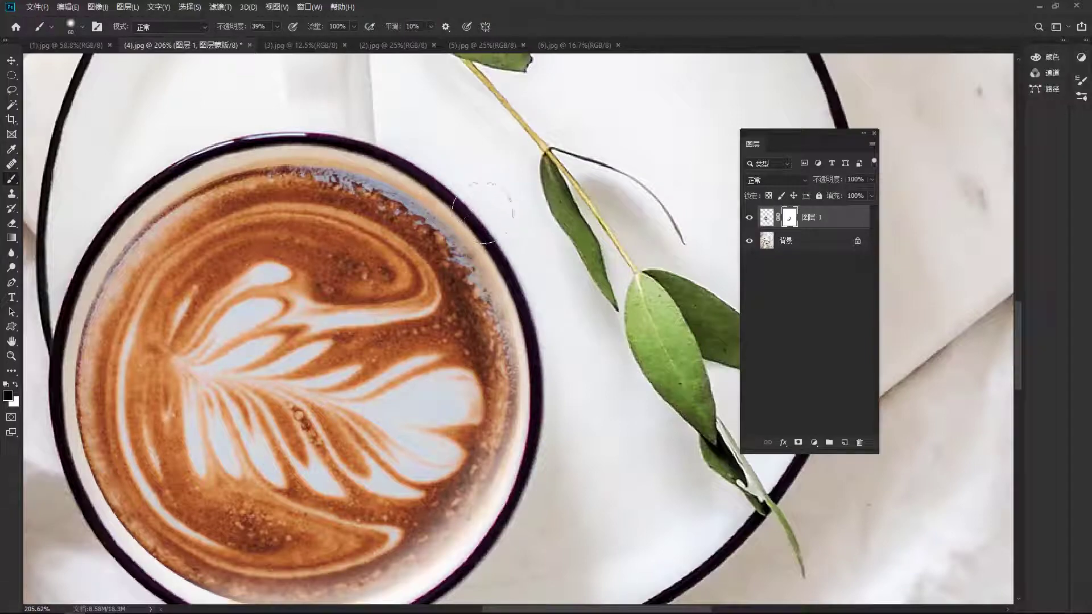
# - Work around the cup's top, left, bottom and lower-right rim
pyautogui.scroll(1, 580, 250)
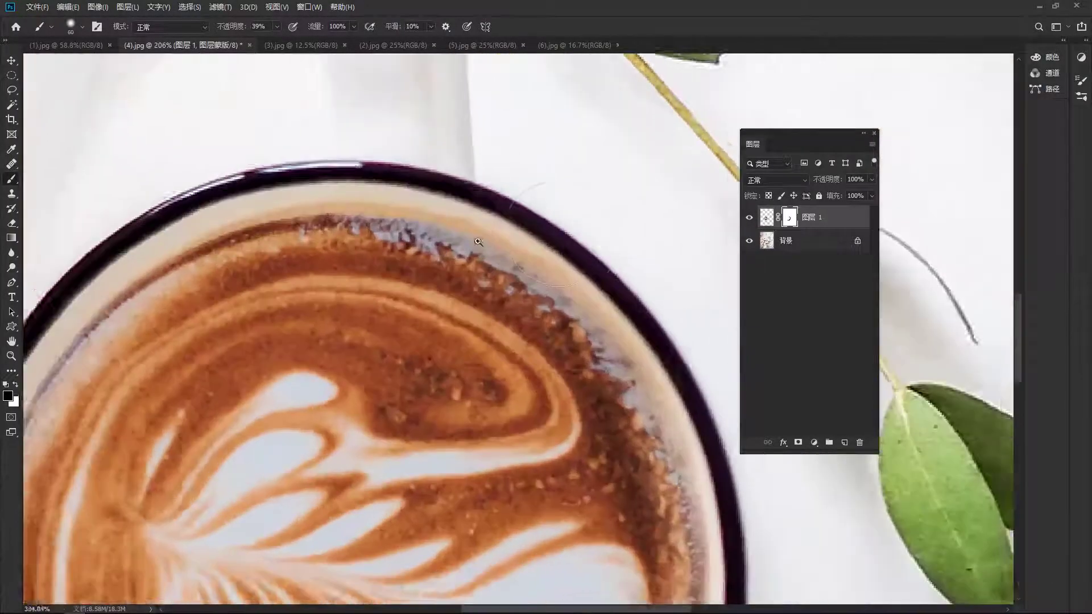
pyautogui.scroll(1, 567, 230)
pyautogui.moveTo(233, 165); pyautogui.dragTo(363, 131)
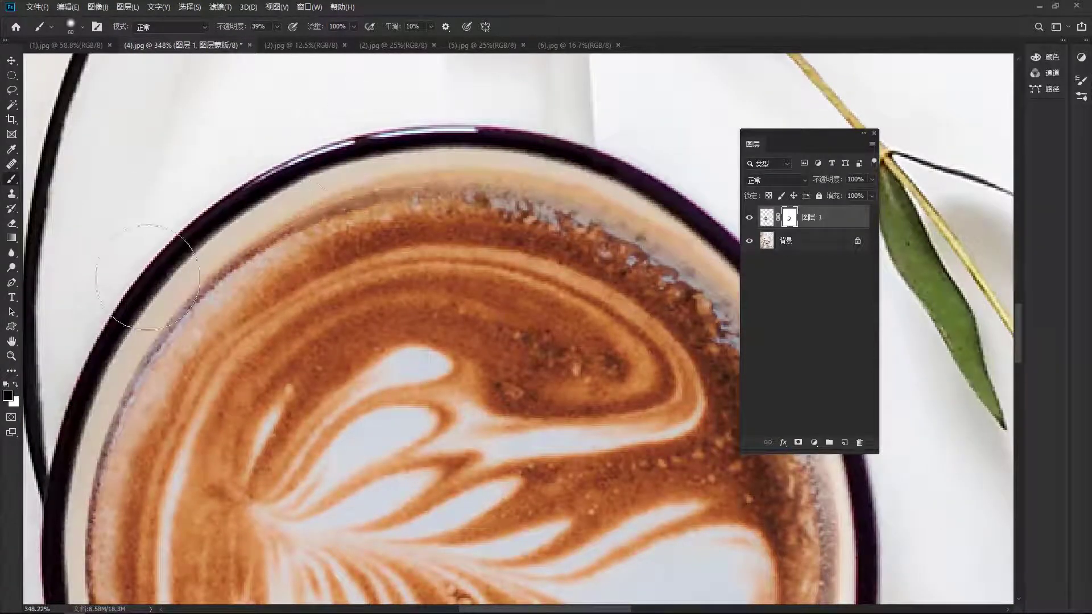
pyautogui.moveTo(122, 244); pyautogui.dragTo(304, 159)
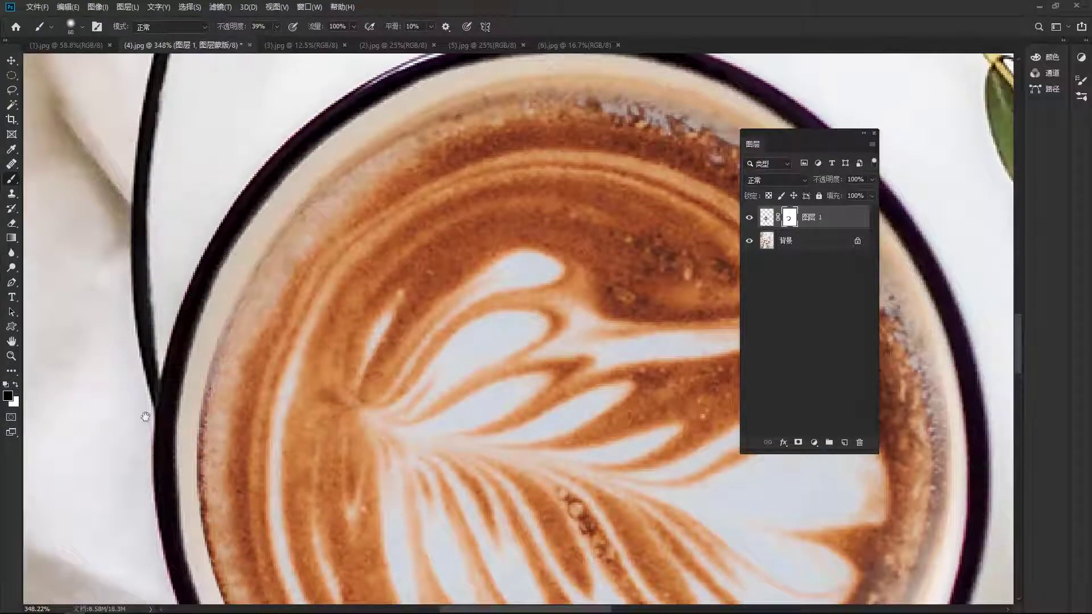
pyautogui.moveTo(159, 415); pyautogui.dragTo(131, 313)
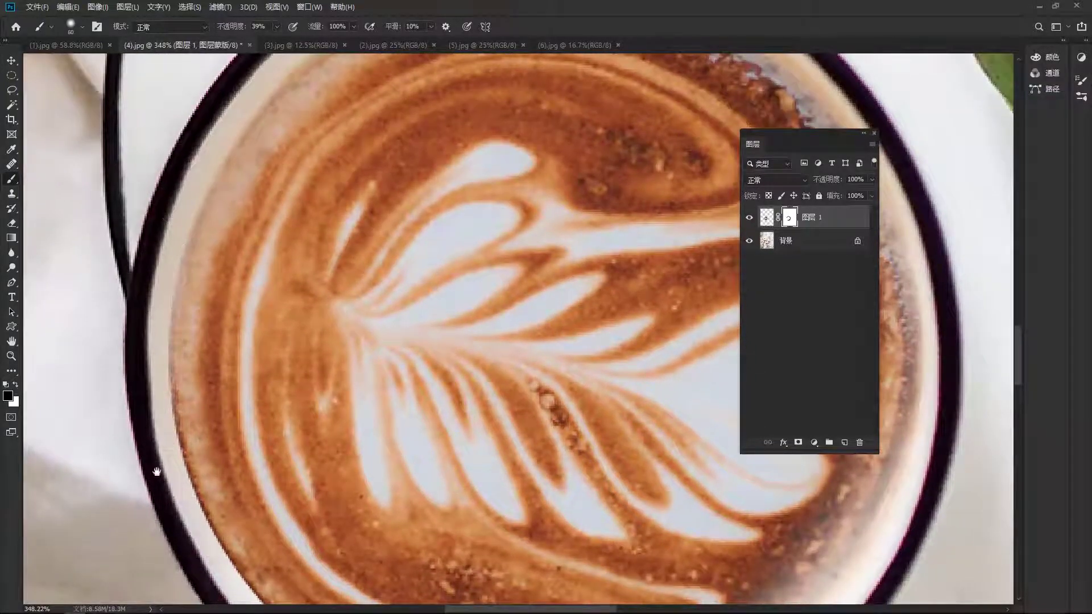
pyautogui.moveTo(165, 475); pyautogui.dragTo(141, 293)
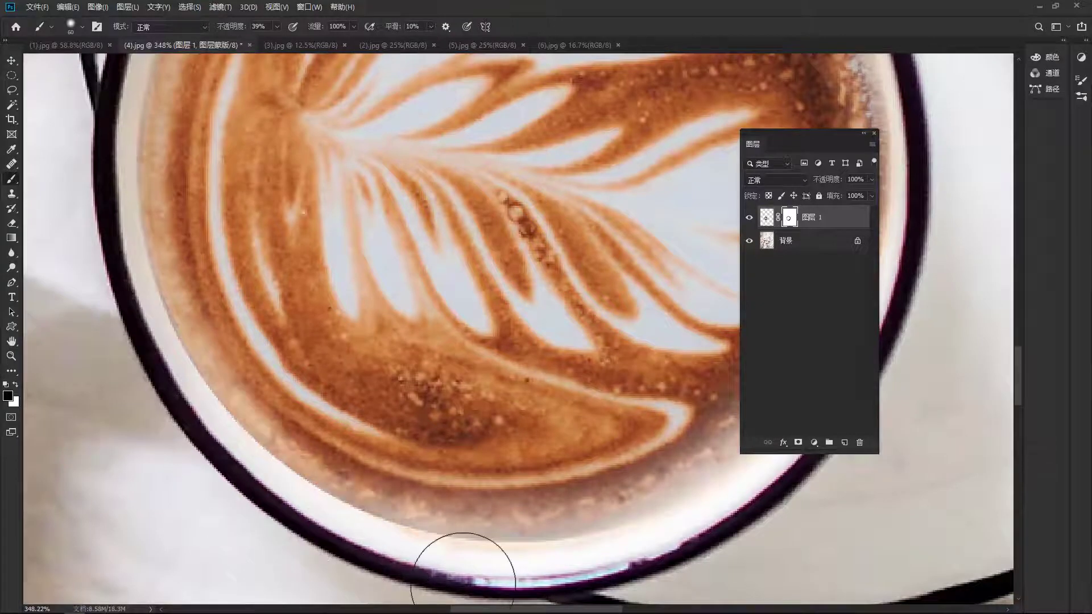
pyautogui.moveTo(364, 569); pyautogui.dragTo(227, 501)
pyautogui.moveTo(647, 407); pyautogui.dragTo(544, 447)
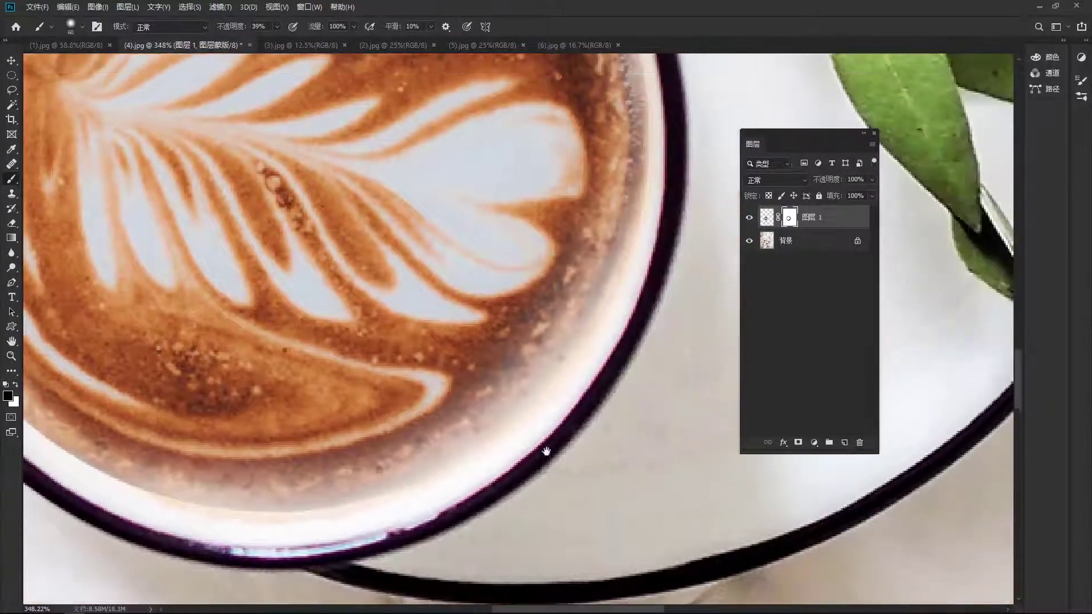
# - Switch to white and paint the cup rim back into the mask
pyautogui.press('x')
pyautogui.moveTo(560, 358); pyautogui.dragTo(573, 347)
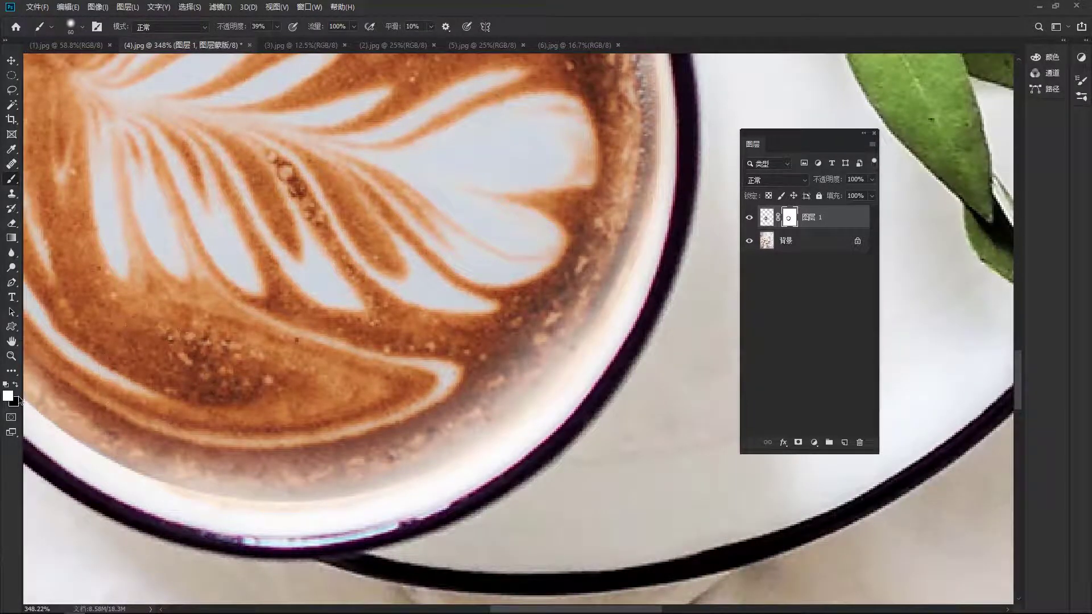
pyautogui.moveTo(591, 245)
pyautogui.mouseDown()
pyautogui.moveTo(454, 369)
pyautogui.moveTo(398, 443)
pyautogui.moveTo(353, 427)
pyautogui.moveTo(331, 438)
pyautogui.moveTo(182, 409)
pyautogui.moveTo(188, 449)
pyautogui.moveTo(523, 364)
pyautogui.moveTo(573, 207)
pyautogui.moveTo(512, 392)
pyautogui.moveTo(319, 455)
pyautogui.moveTo(204, 398)
pyautogui.moveTo(153, 415)
pyautogui.moveTo(451, 378)
pyautogui.moveTo(602, 216)
pyautogui.moveTo(489, 398)
pyautogui.mouseUp()
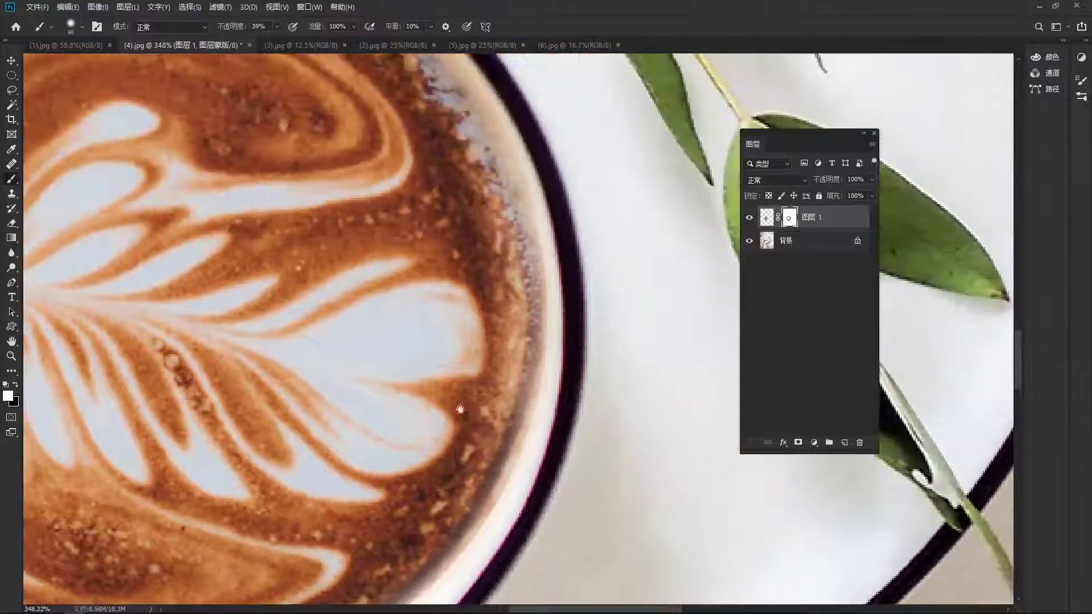
# - Pan over the saucer and the cup's right edge with its leaves
pyautogui.moveTo(504, 321); pyautogui.dragTo(583, 146)
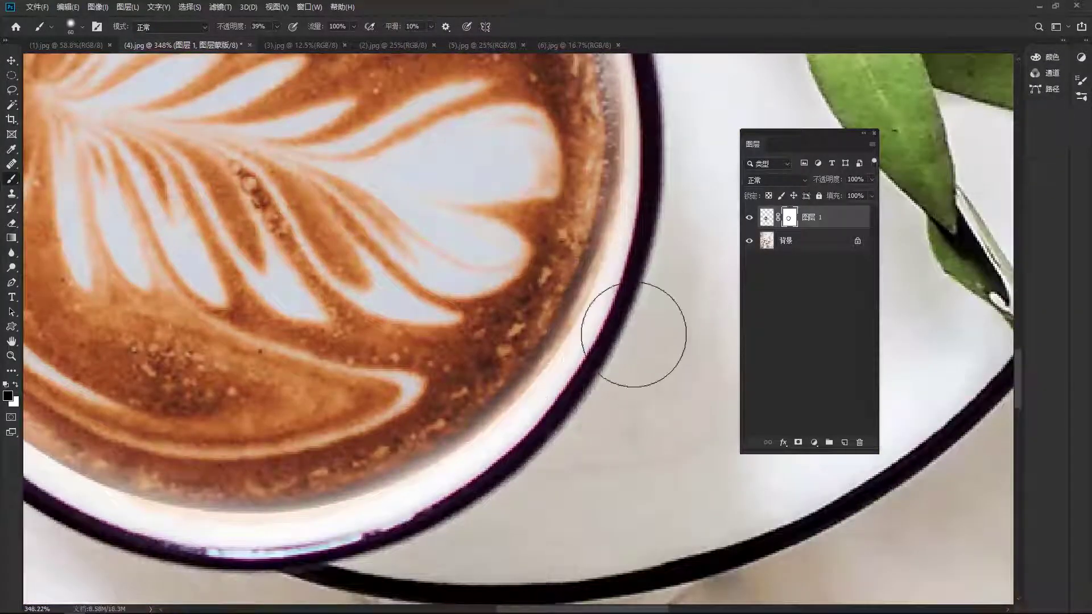
pyautogui.moveTo(472, 501); pyautogui.dragTo(515, 410)
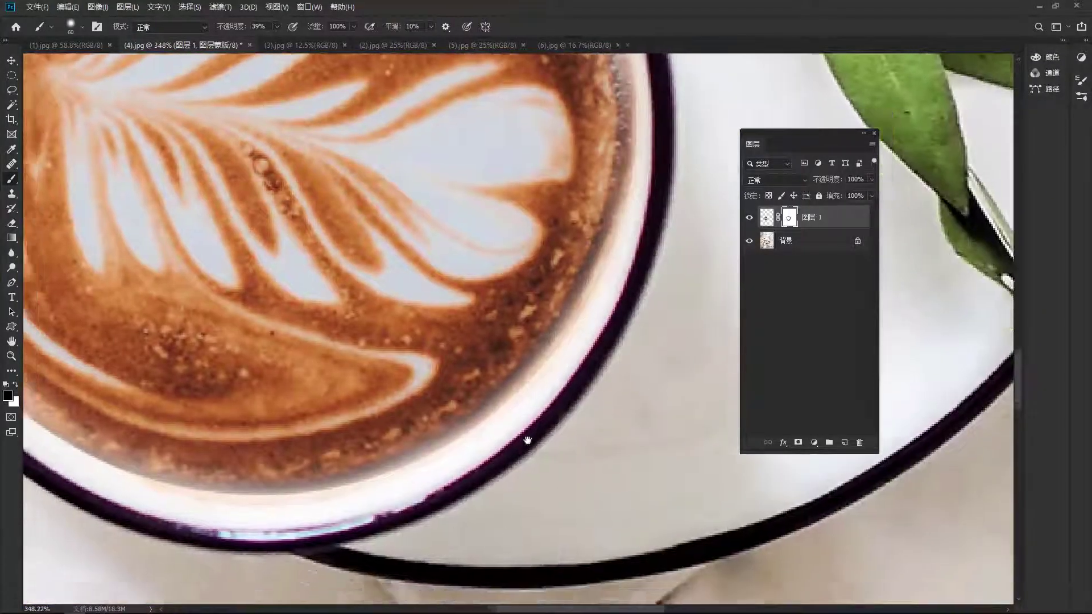
pyautogui.scroll(2, 238, 454)
pyautogui.hscroll(-3, 239, 454)
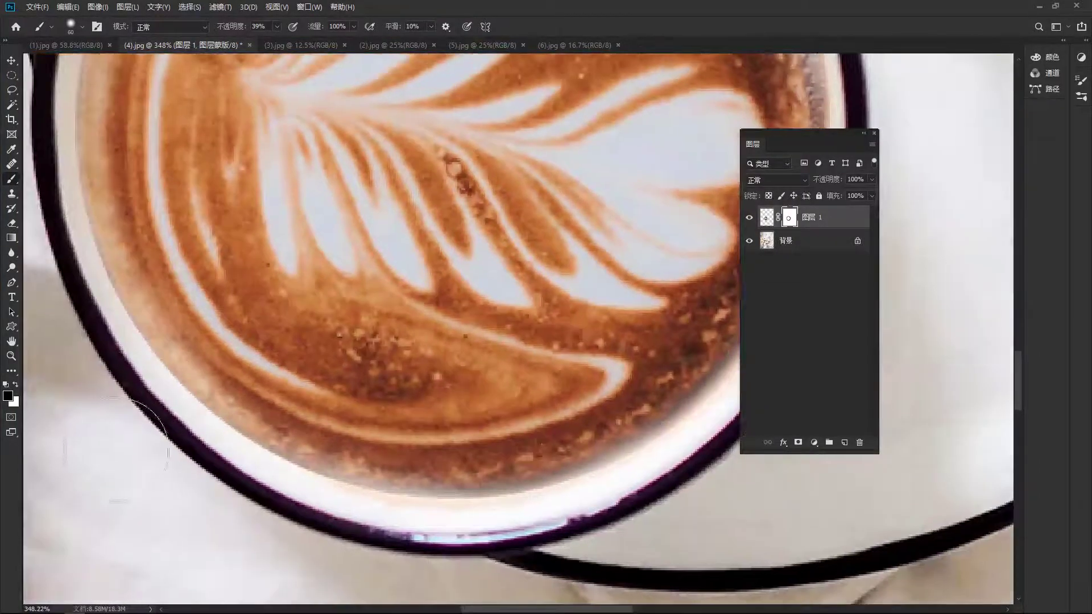
pyautogui.scroll(5, 137, 408)
pyautogui.hscroll(-2, 137, 408)
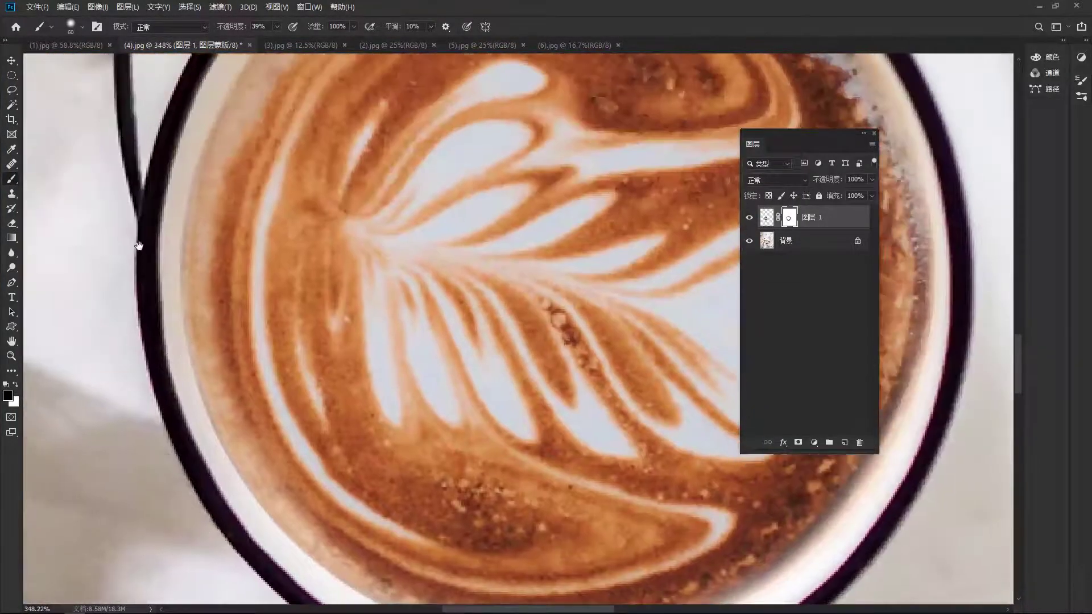
pyautogui.scroll(5, 137, 364)
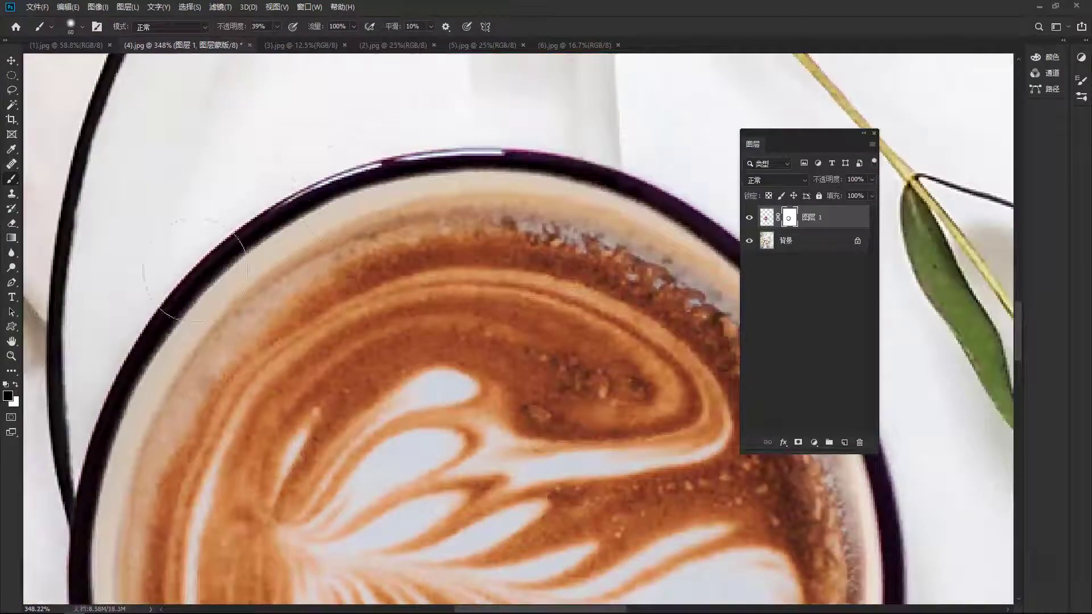
pyautogui.hscroll(4, 463, 244)
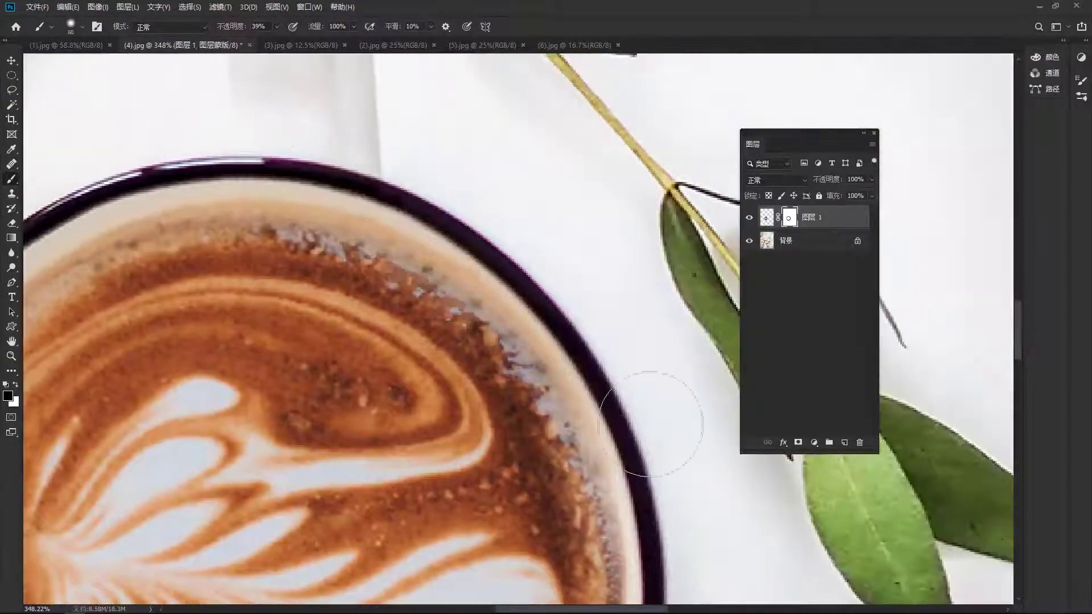
pyautogui.moveTo(658, 414); pyautogui.dragTo(534, 272)
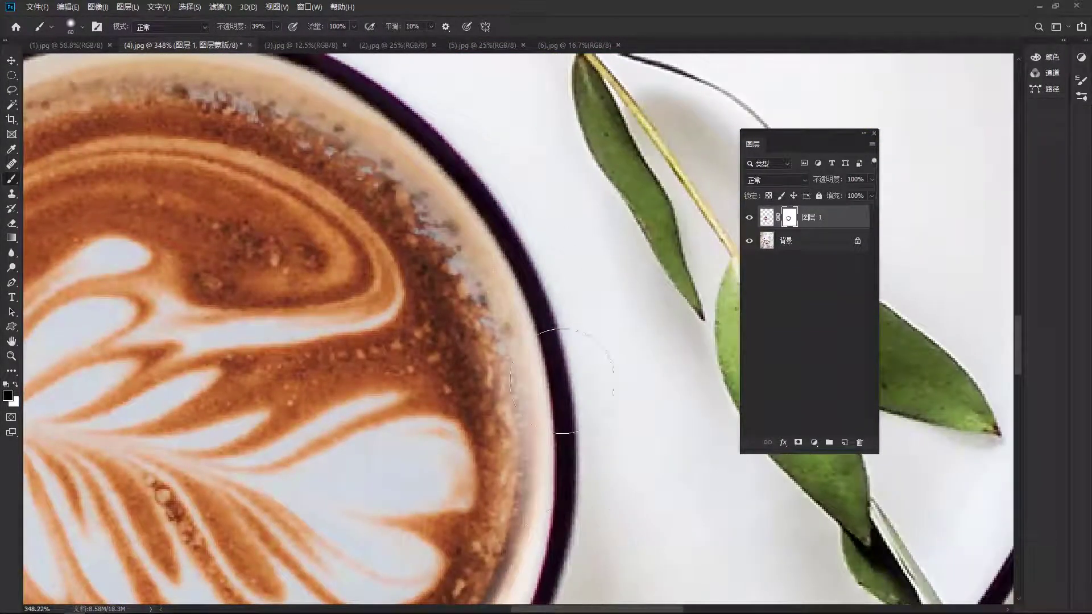
pyautogui.scroll(-2, 398, 353)
# - View the photo at 100%, then 50%, then zoom to 200% on the coffee cup
pyautogui.rightClick(377, 333)
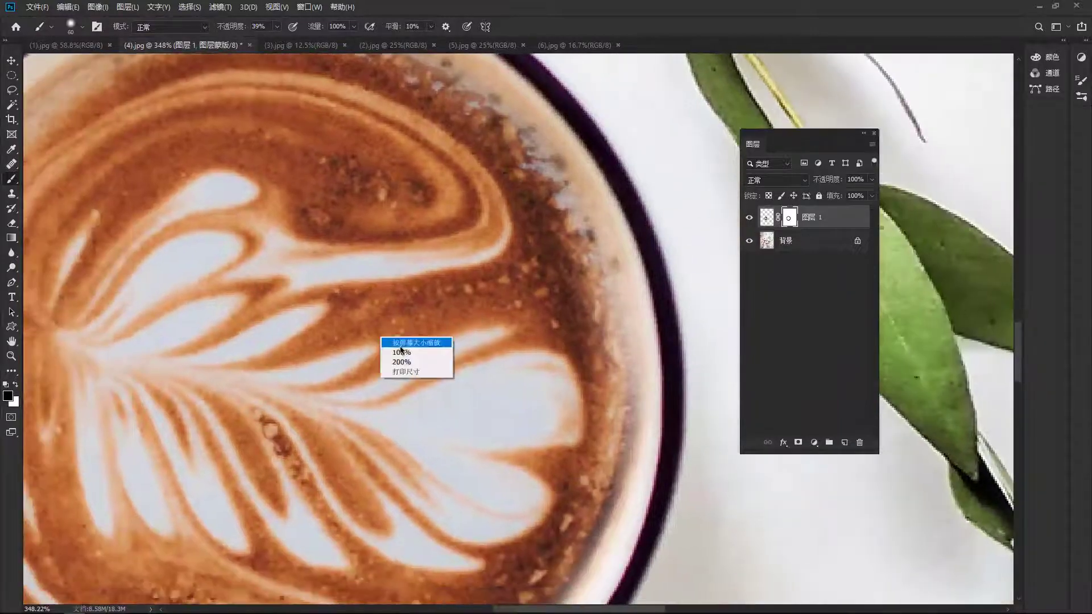
pyautogui.click(418, 353)
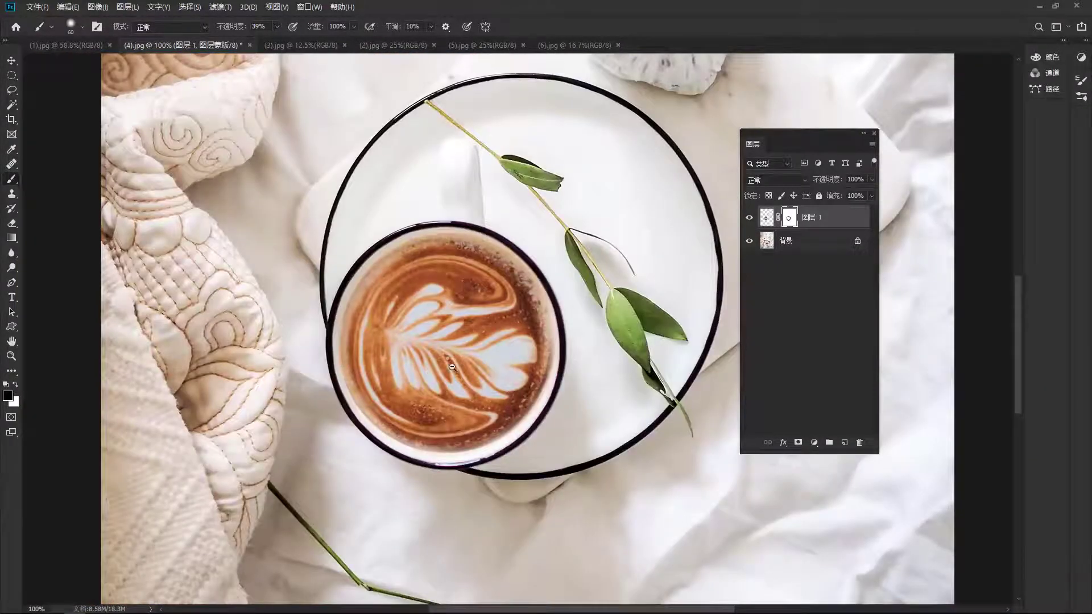
pyautogui.keyDown('ctrl'); pyautogui.keyDown('alt'); pyautogui.click(452, 367); pyautogui.keyUp('alt'); pyautogui.keyUp('ctrl')
pyautogui.keyDown('ctrl'); pyautogui.keyDown('alt'); pyautogui.click(452, 366); pyautogui.keyUp('alt'); pyautogui.keyUp('ctrl')
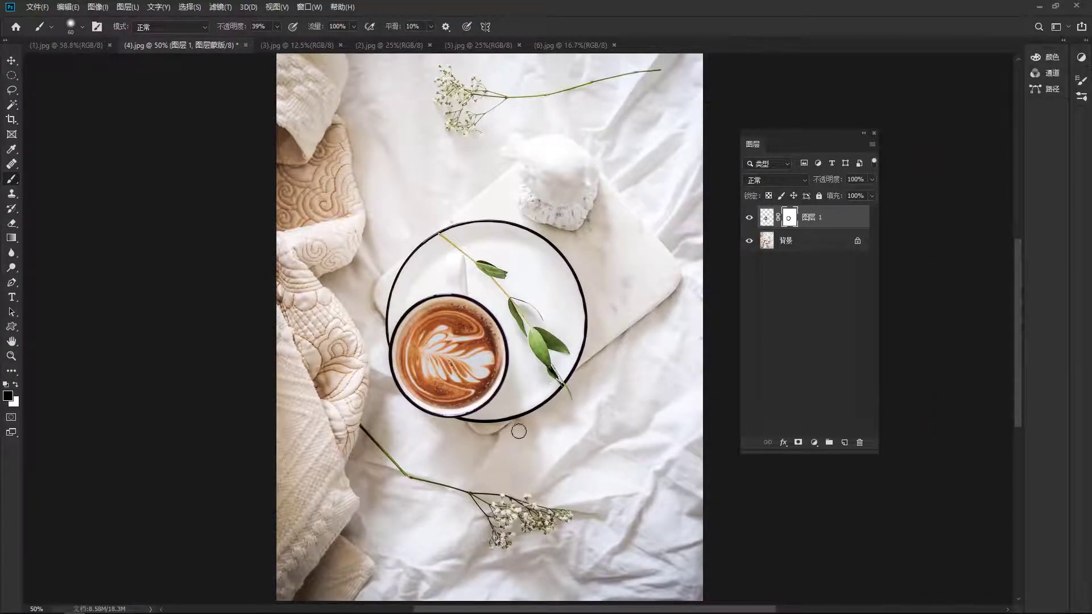
pyautogui.moveTo(464, 385); pyautogui.dragTo(746, 272)
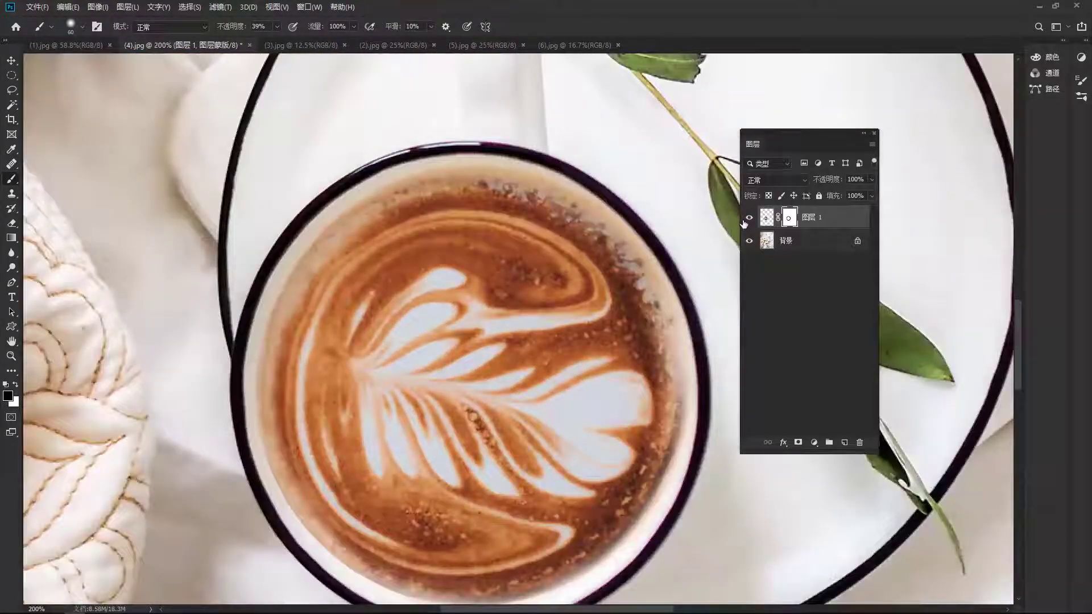
# - Hide and show the masked latte layer to compare, then switch to (3).jpg
pyautogui.click(747, 219)
pyautogui.click(747, 218)
pyautogui.moveTo(663, 378); pyautogui.dragTo(395, 330)
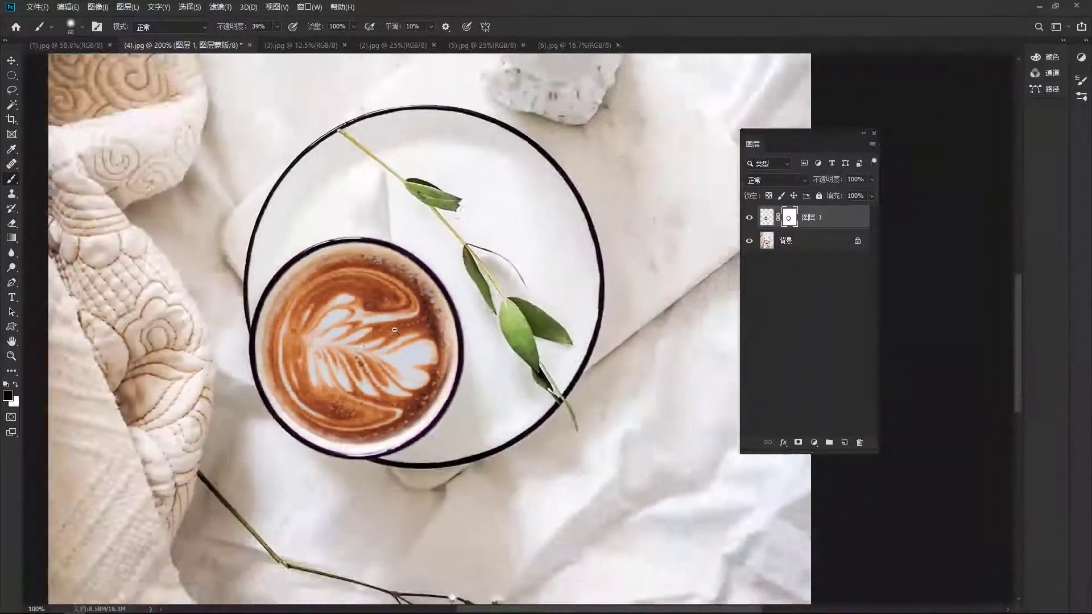
pyautogui.keyDown('alt'); pyautogui.click(394, 329); pyautogui.keyUp('alt')
pyautogui.click(301, 46)
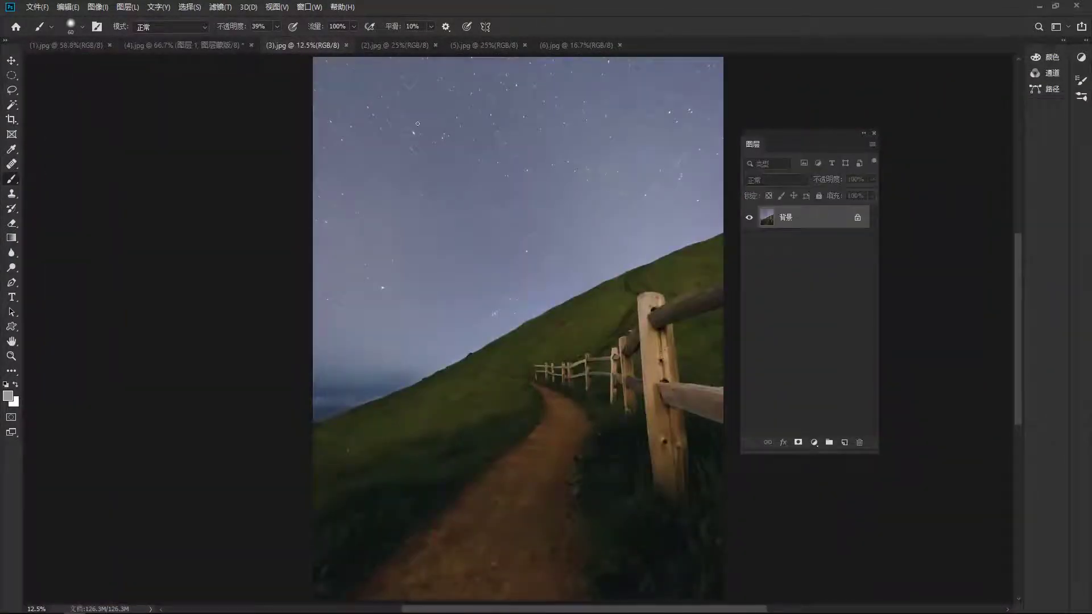
# - Try the Move tool on the hillside and seascape photos, dismissing the background-layer warning
pyautogui.moveTo(480, 157); pyautogui.dragTo(397, 225)
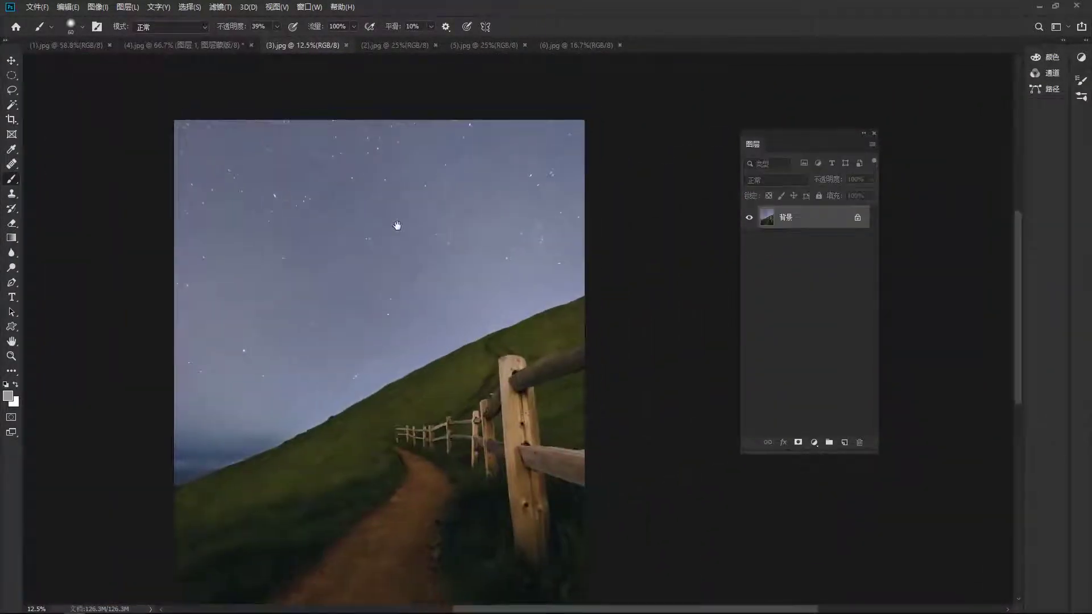
pyautogui.click(12, 61)
pyautogui.moveTo(425, 264); pyautogui.dragTo(444, 239)
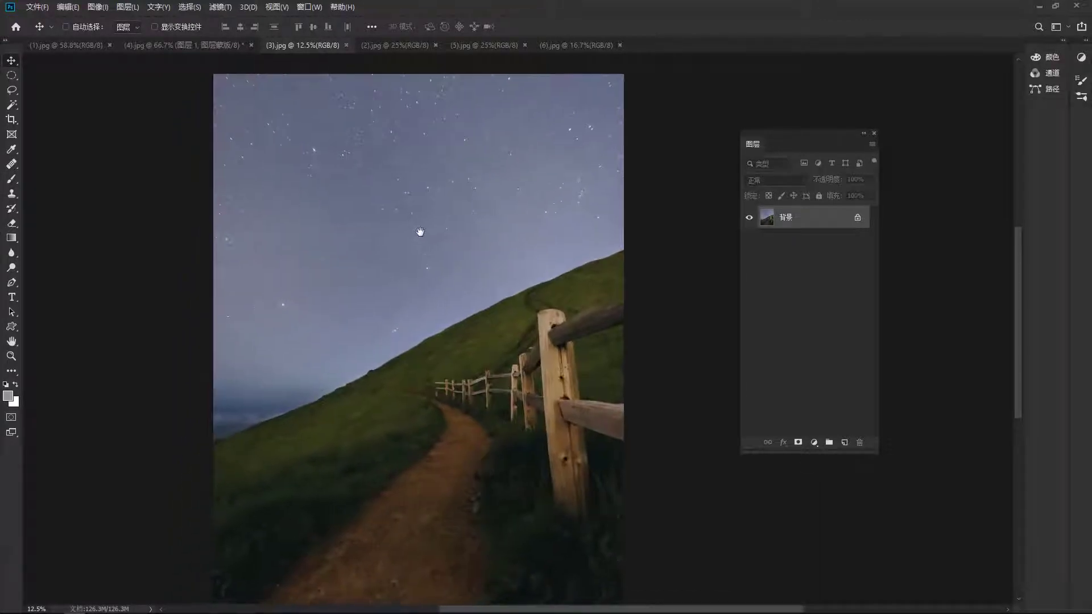
pyautogui.click(375, 44)
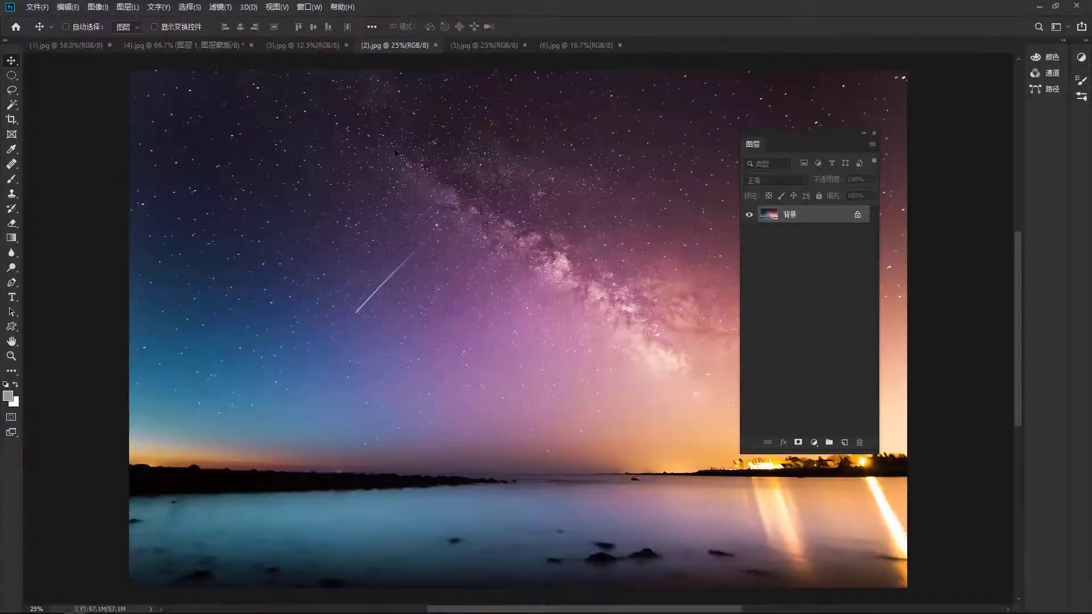
pyautogui.moveTo(606, 353); pyautogui.dragTo(520, 337)
pyautogui.click(441, 346)
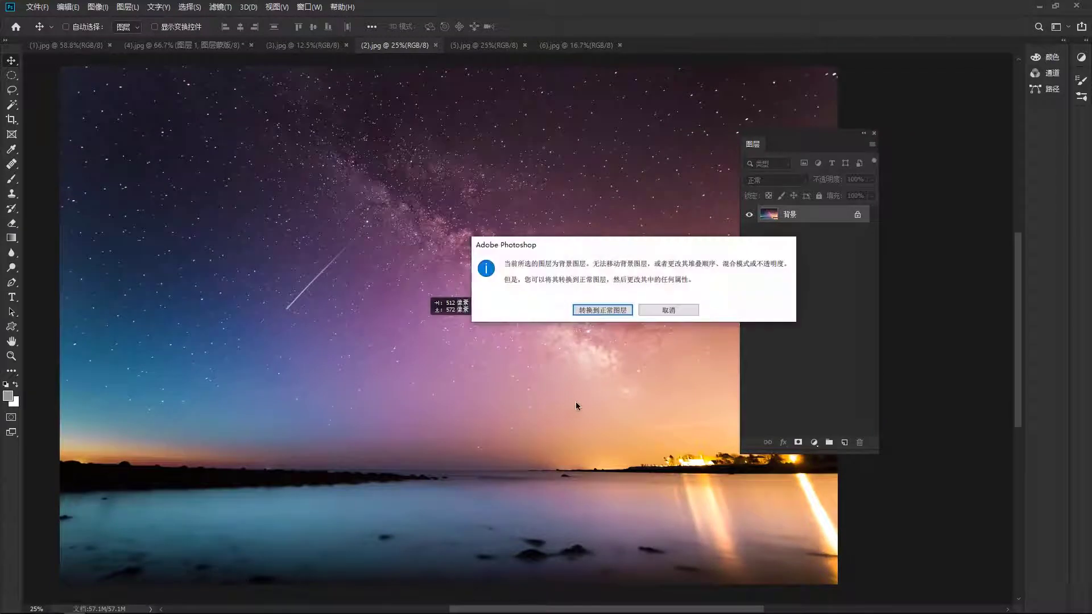
pyautogui.click(657, 308)
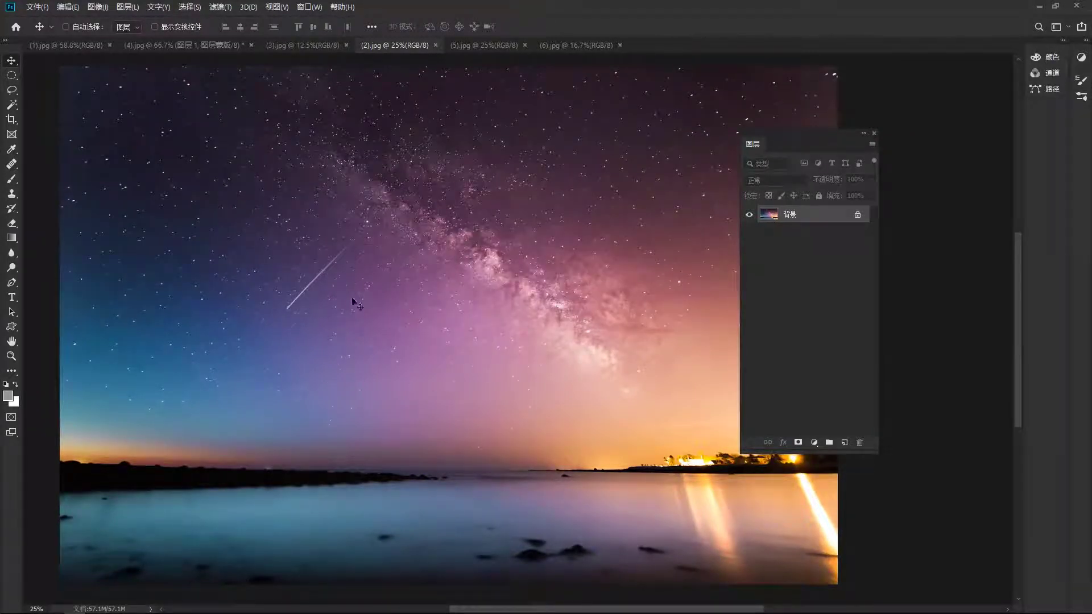
pyautogui.click(303, 45)
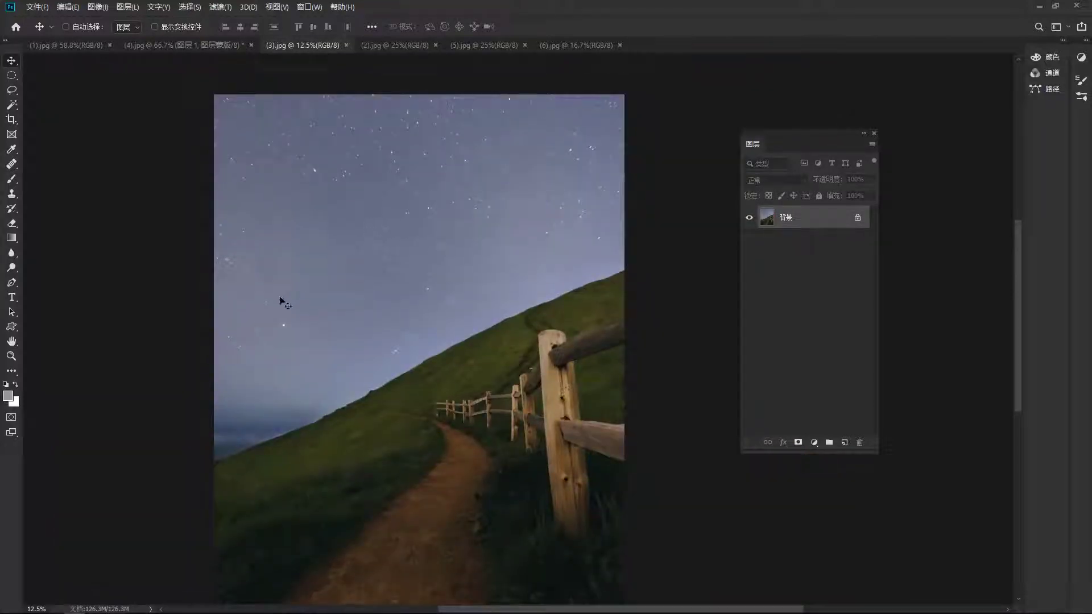
pyautogui.click(393, 45)
pyautogui.moveTo(490, 307); pyautogui.dragTo(436, 334)
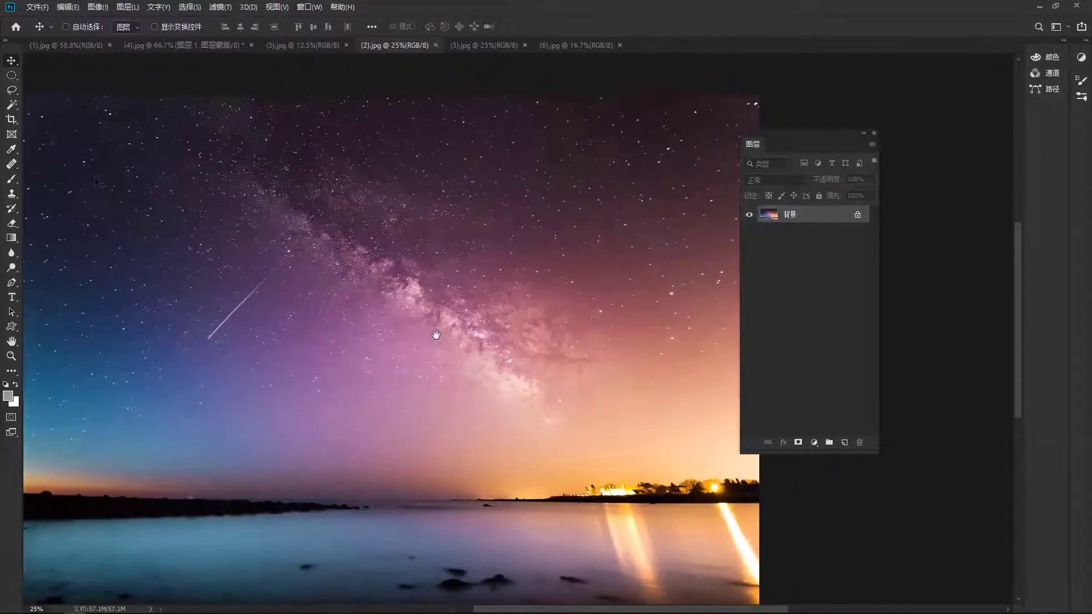
# - Lasso the Milky Way sky above the seascape horizon and copy it
pyautogui.click(11, 89)
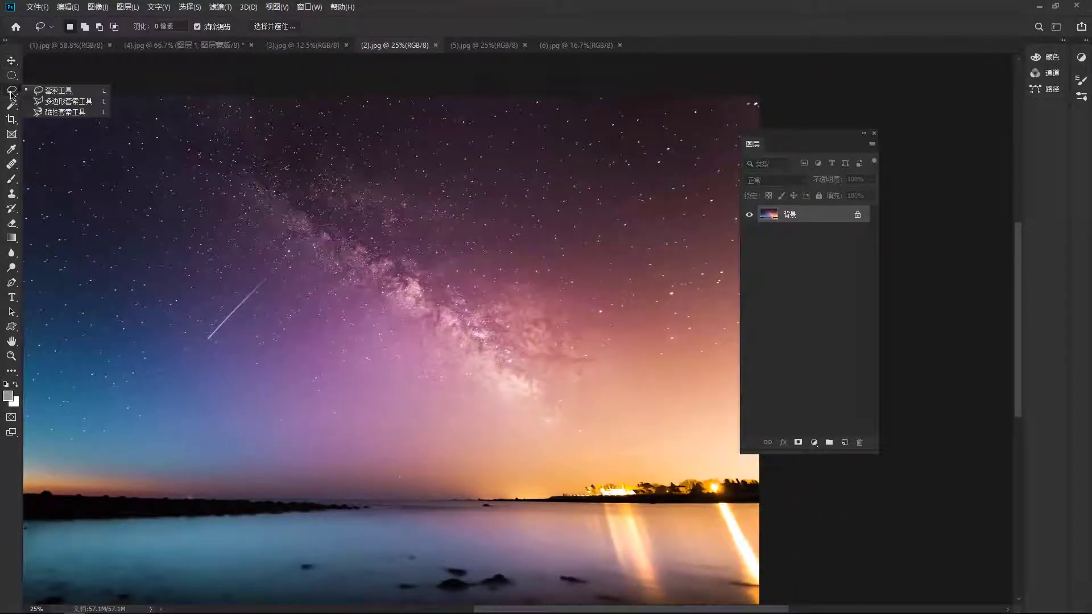
pyautogui.click(60, 91)
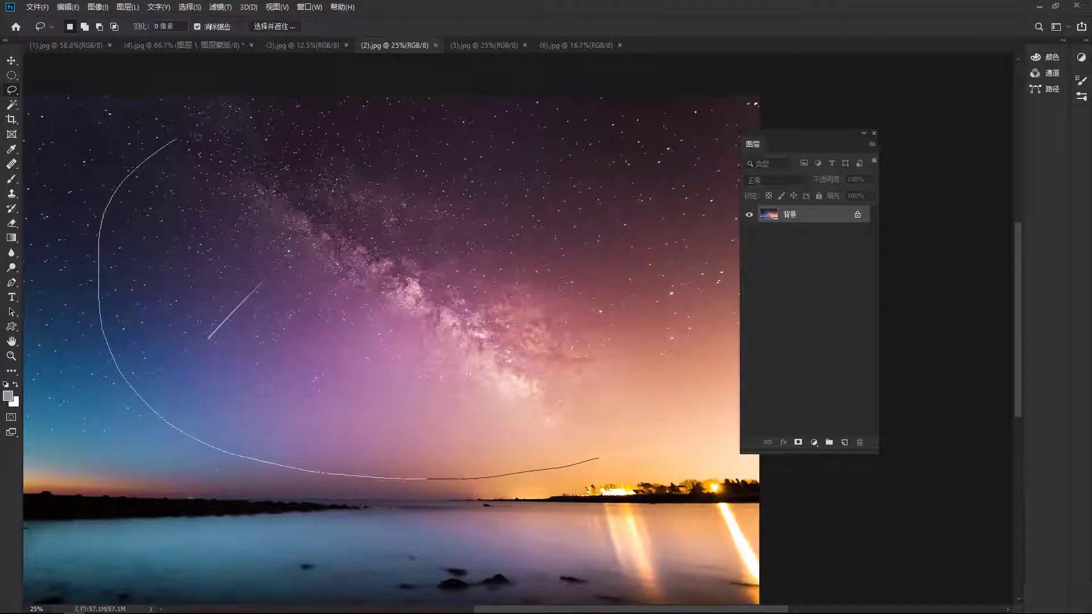
pyautogui.moveTo(280, 92); pyautogui.dragTo(283, 118)
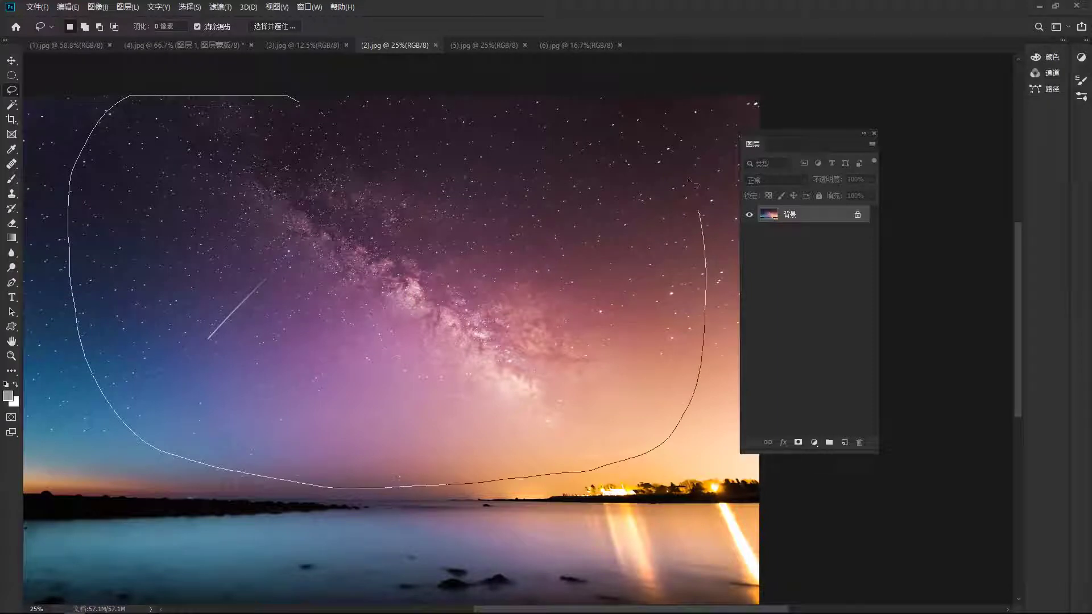
pyautogui.moveTo(291, 69); pyautogui.dragTo(295, 85)
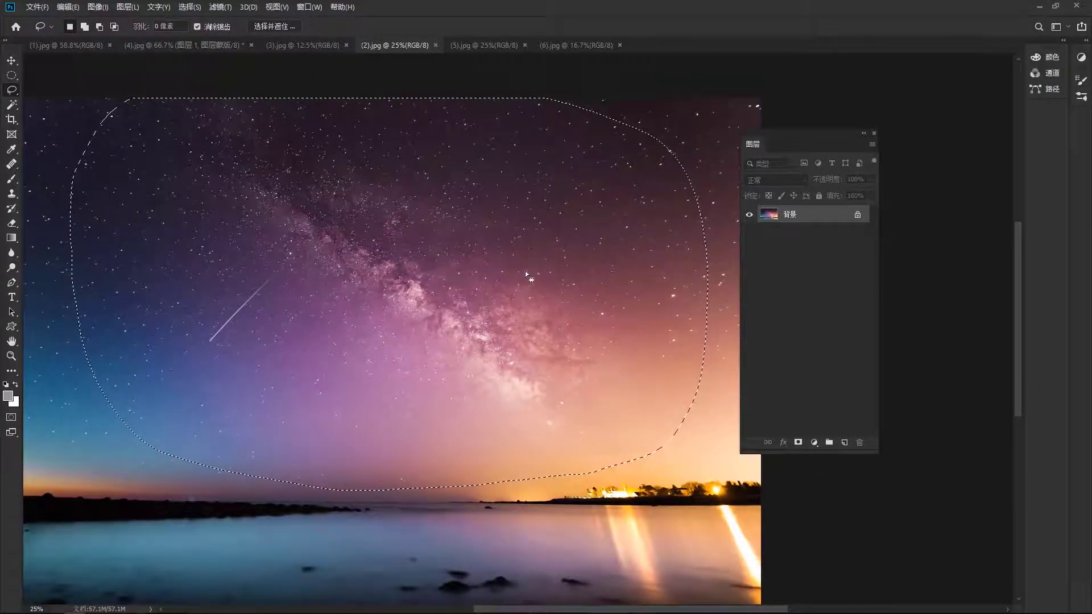
pyautogui.hotkey('ctrl', 'c')
# - Paste the Milky Way sky into the hillside fence photo as Layer 1
pyautogui.click(303, 45)
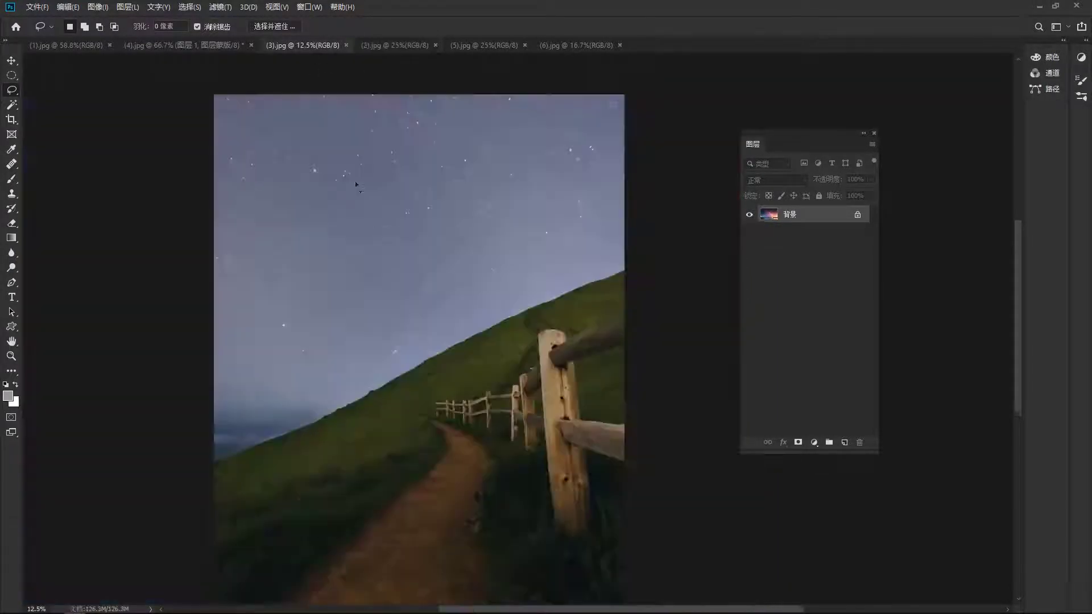
pyautogui.hotkey('ctrl', 'v')
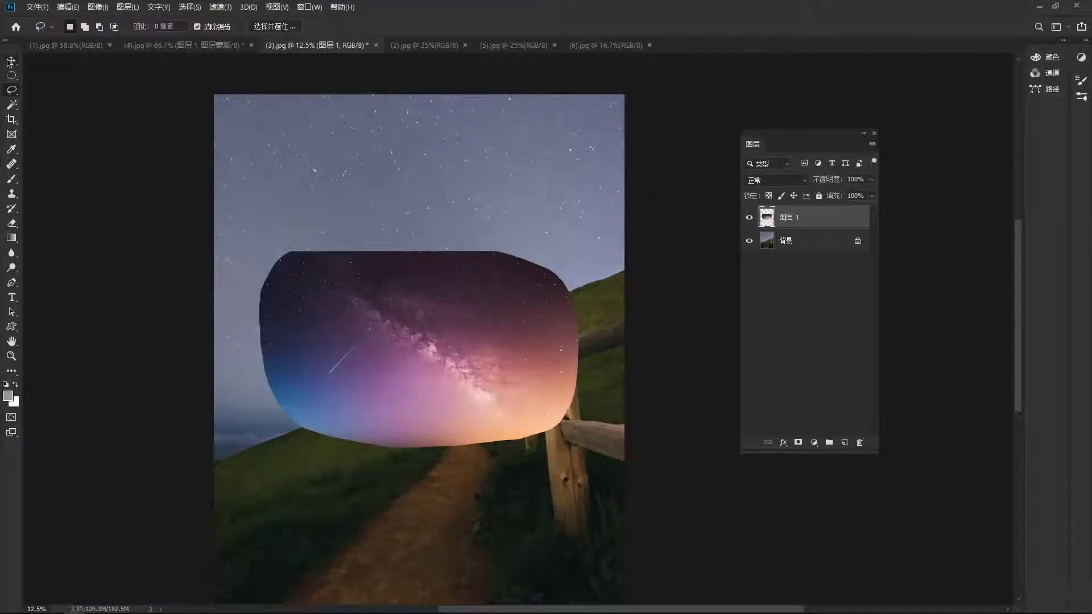
pyautogui.click(10, 61)
# - Rotate the Milky Way layer about 119° and scale it to about 163% over the upper sky
pyautogui.moveTo(392, 304); pyautogui.dragTo(401, 253)
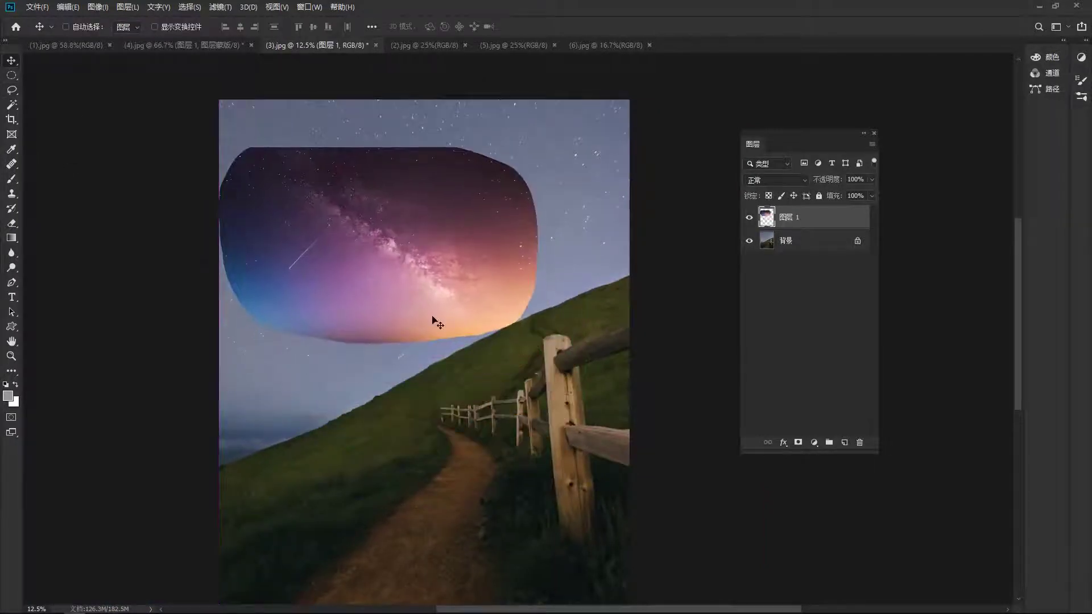
pyautogui.hotkey('ctrl', 't')
pyautogui.moveTo(546, 370)
pyautogui.mouseDown()
pyautogui.moveTo(177, 330)
pyautogui.moveTo(580, 139)
pyautogui.moveTo(603, 98)
pyautogui.mouseUp()
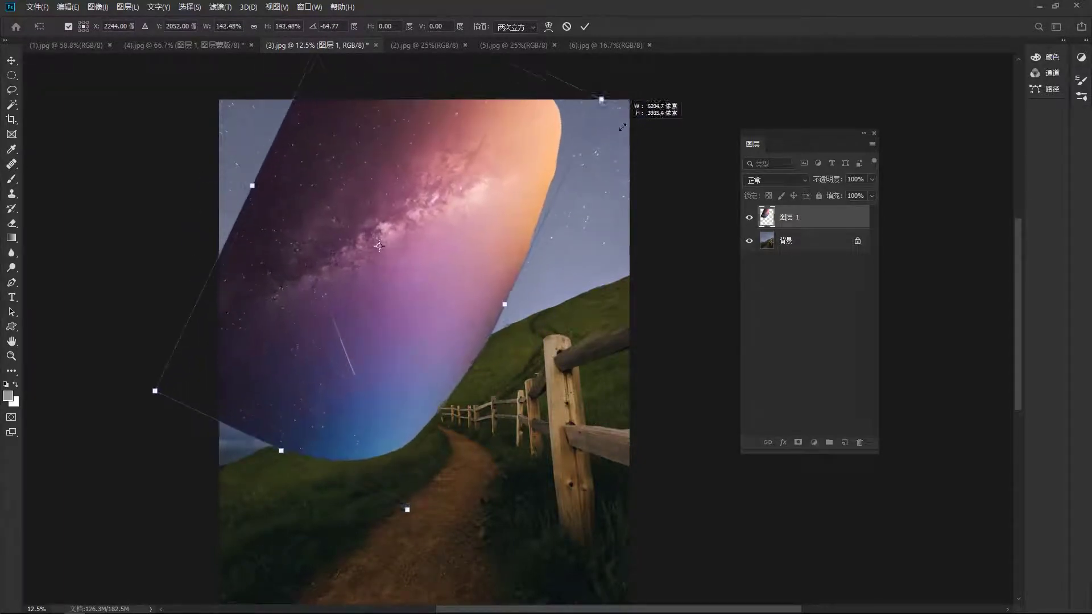
pyautogui.moveTo(481, 237); pyautogui.dragTo(485, 240)
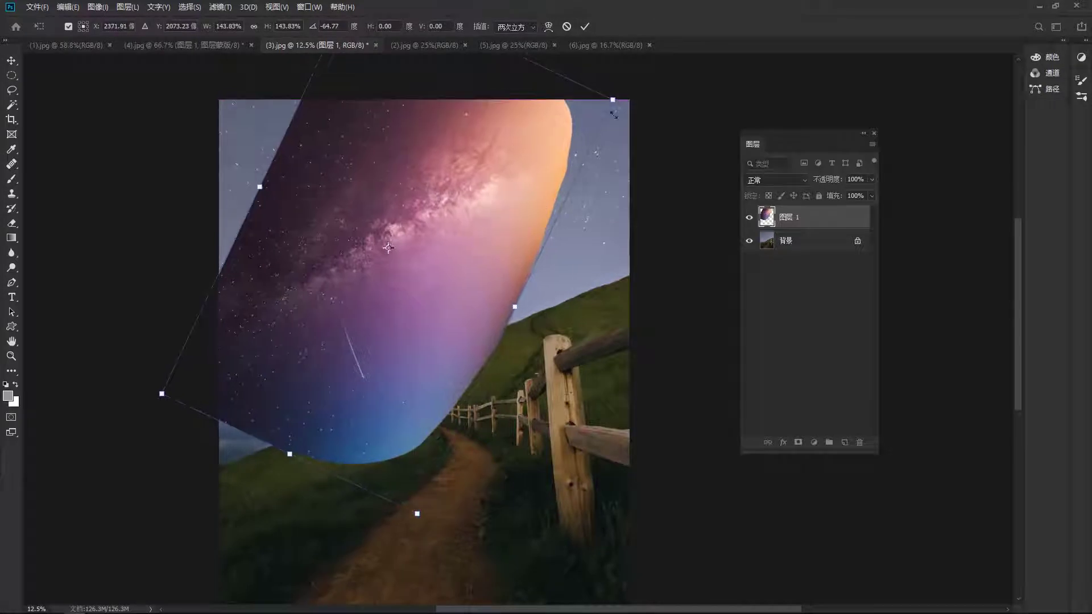
pyautogui.moveTo(617, 100); pyautogui.dragTo(640, 80)
pyautogui.moveTo(516, 219); pyautogui.dragTo(470, 279)
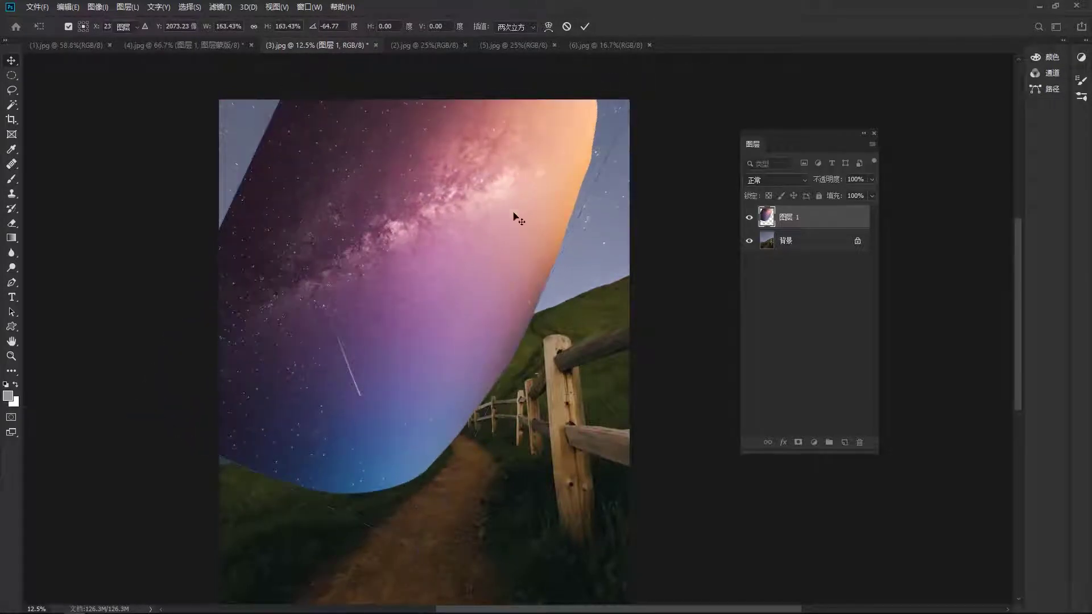
pyautogui.press('Return')
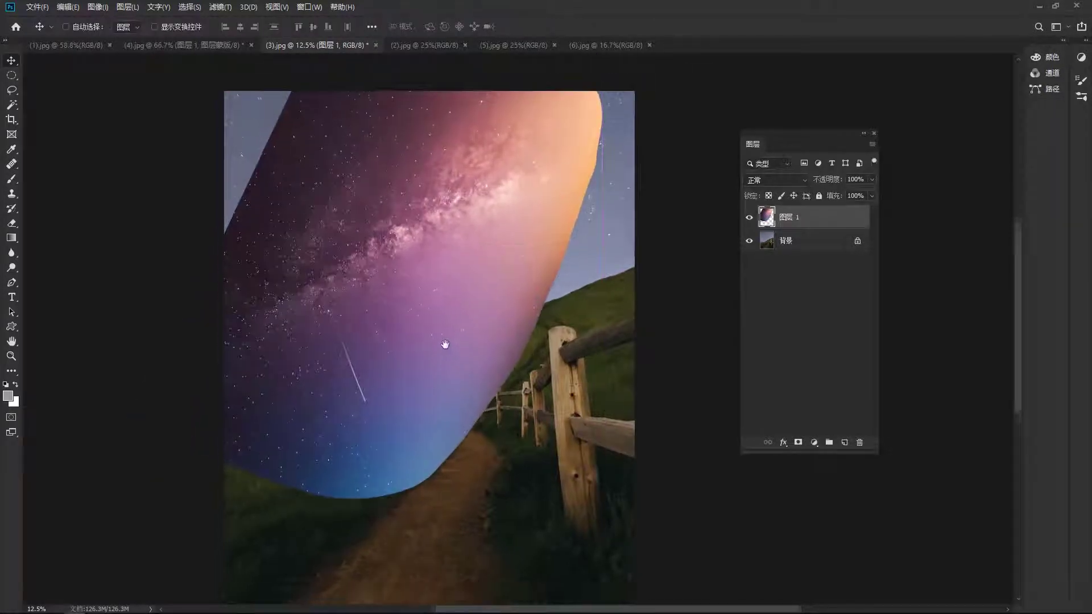
pyautogui.moveTo(447, 284); pyautogui.dragTo(453, 272)
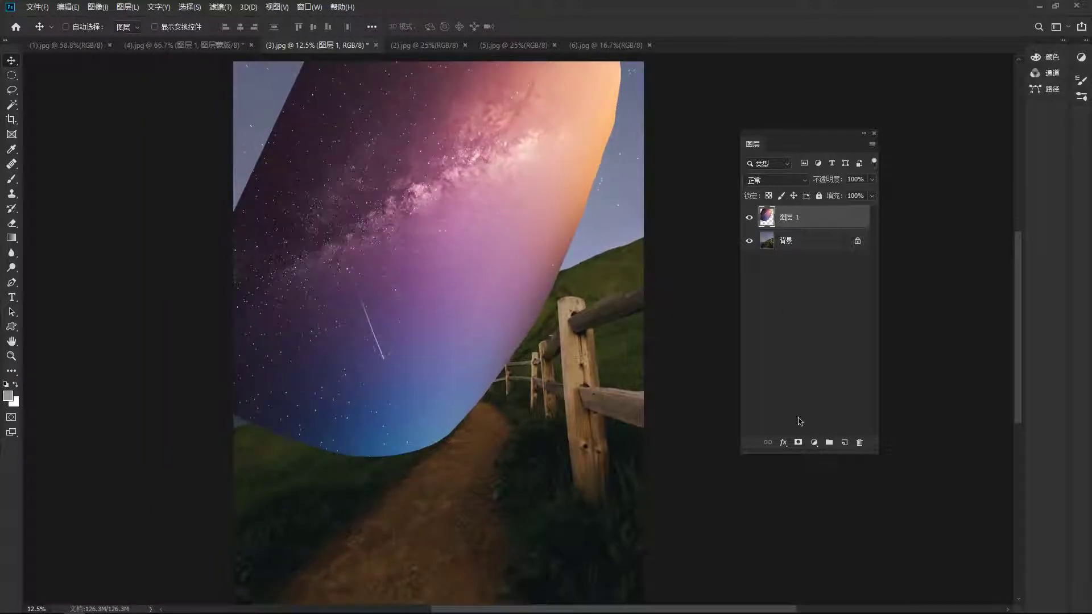
# - Mask the sky layer, painting out the hill, path and pink glow with a 2400 brush
pyautogui.click(797, 443)
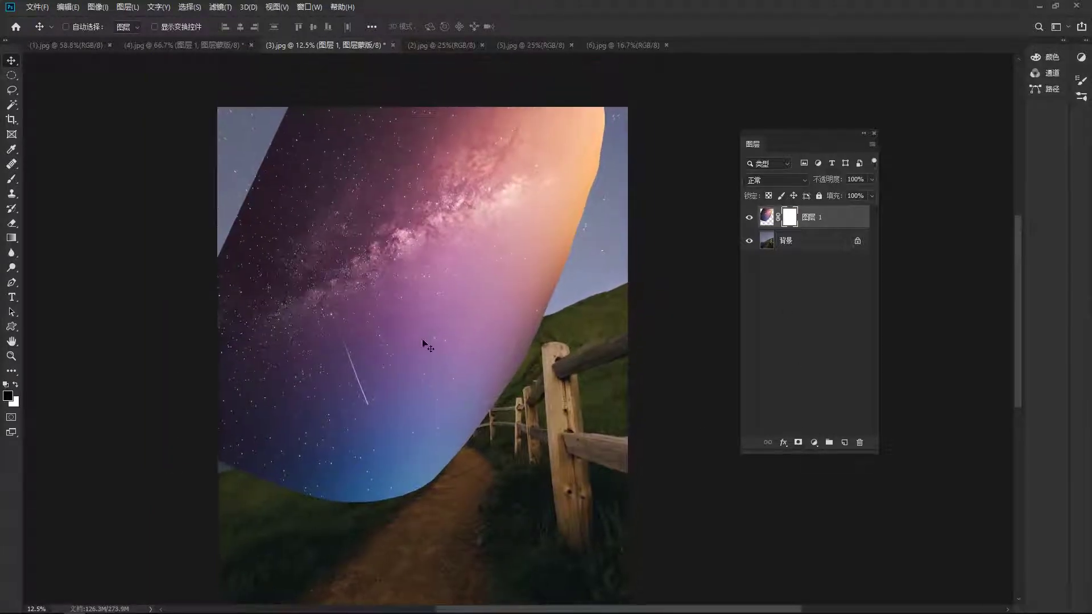
pyautogui.press('b')
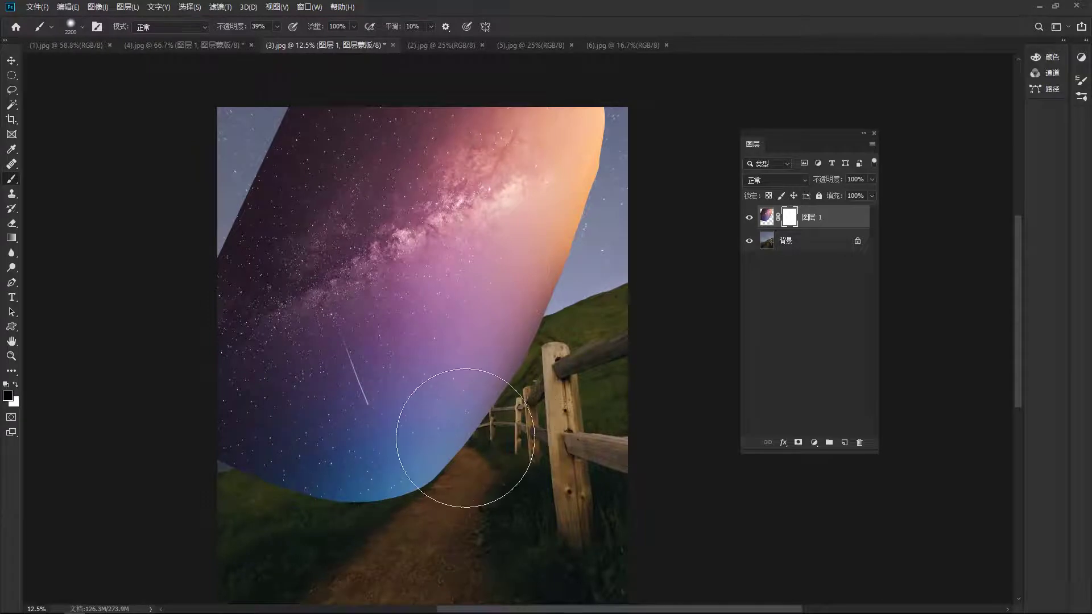
pyautogui.moveTo(419, 419); pyautogui.dragTo(416, 404)
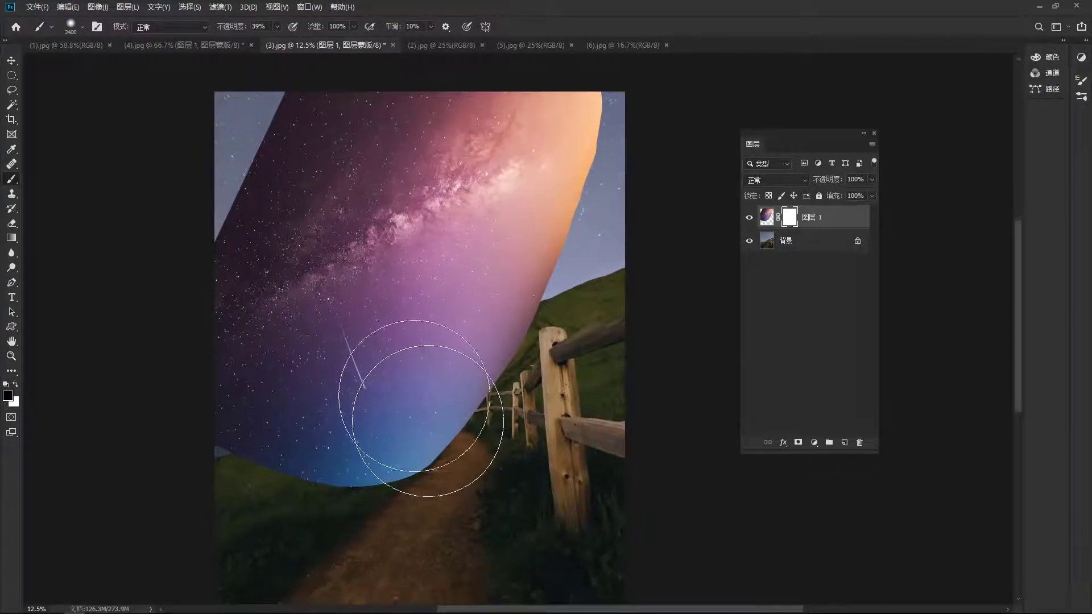
pyautogui.press(']')
pyautogui.press(']')
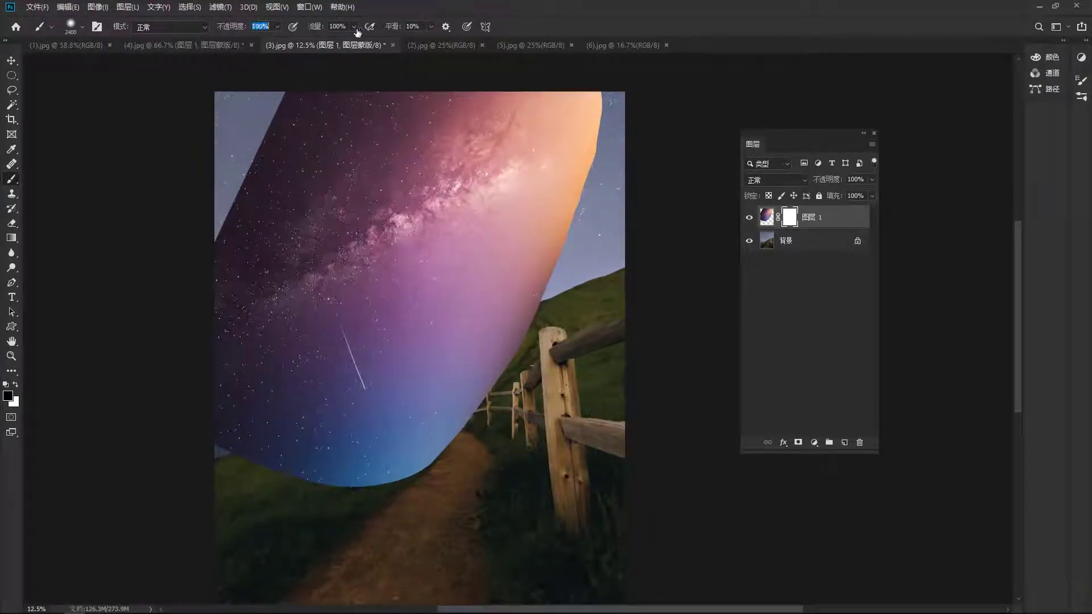
pyautogui.moveTo(500, 364)
pyautogui.mouseDown()
pyautogui.moveTo(463, 390)
pyautogui.moveTo(220, 488)
pyautogui.moveTo(287, 450)
pyautogui.moveTo(227, 501)
pyautogui.mouseUp()
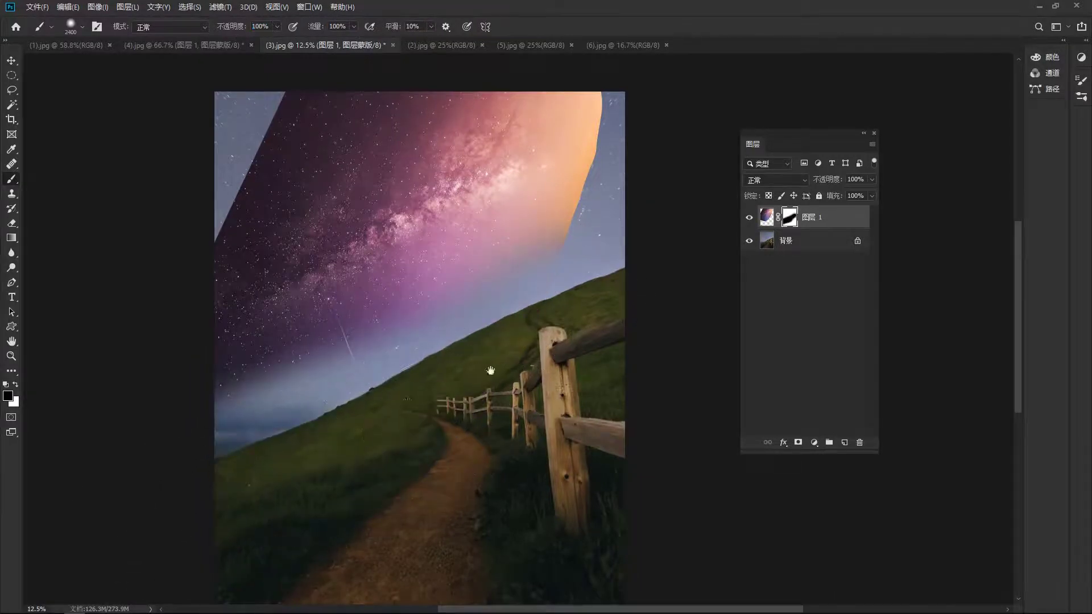
pyautogui.moveTo(523, 329); pyautogui.dragTo(555, 285)
# - Mask out the glow near the right edge and view the whole image
pyautogui.moveTo(565, 232); pyautogui.dragTo(412, 542)
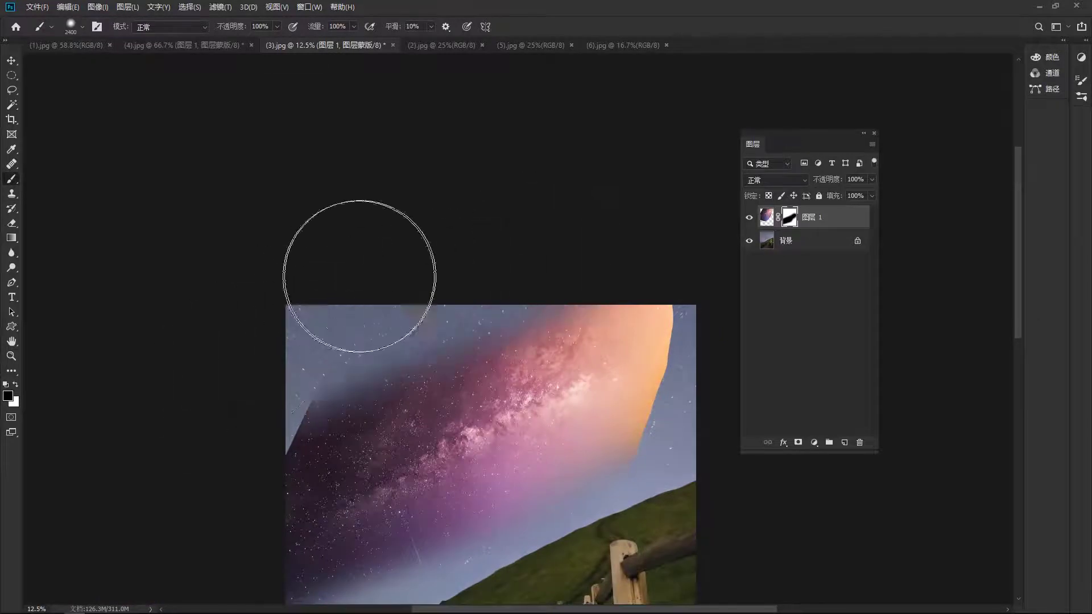
pyautogui.moveTo(613, 277); pyautogui.dragTo(236, 317)
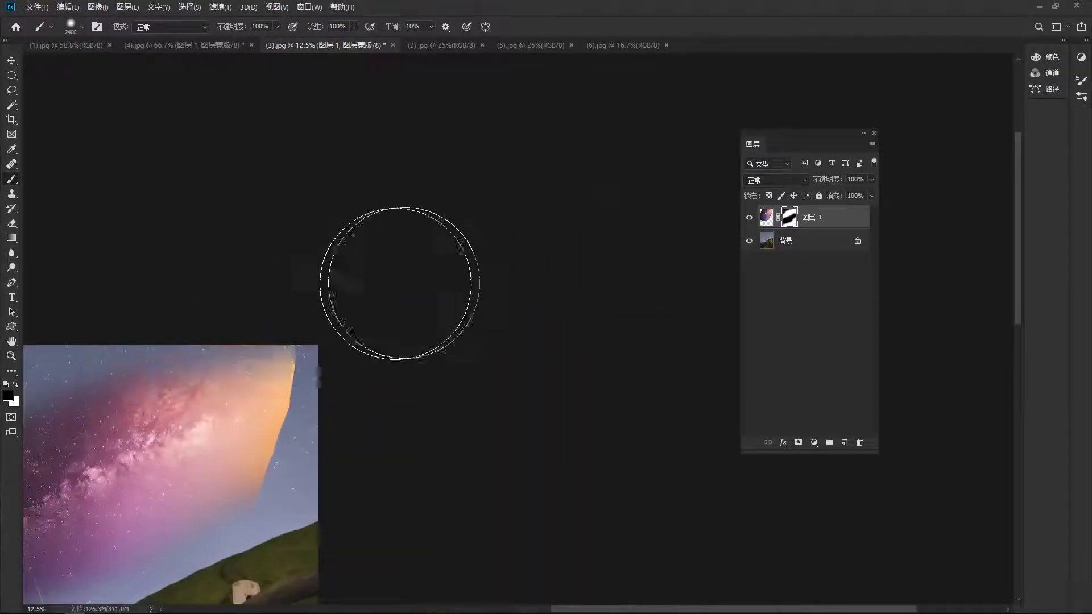
pyautogui.moveTo(388, 426)
pyautogui.mouseDown()
pyautogui.moveTo(458, 288)
pyautogui.moveTo(392, 284)
pyautogui.mouseUp()
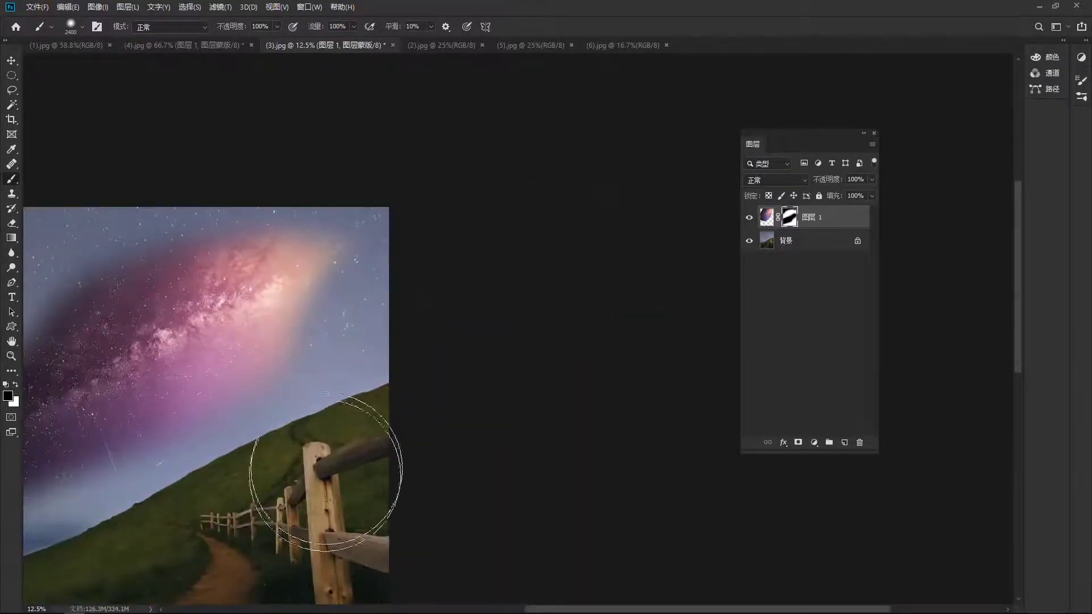
pyautogui.moveTo(326, 471); pyautogui.dragTo(545, 443)
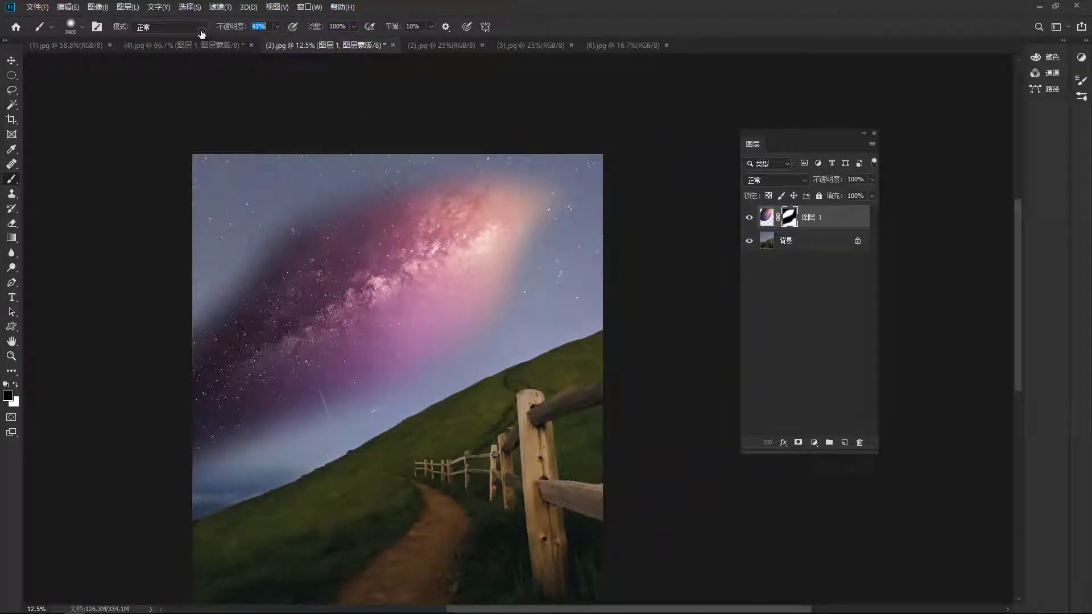
# - Lower the brush opacity to about 41% and make the brush slightly smaller
pyautogui.moveTo(200, 34); pyautogui.dragTo(199, 35)
pyautogui.moveTo(457, 412); pyautogui.dragTo(472, 381)
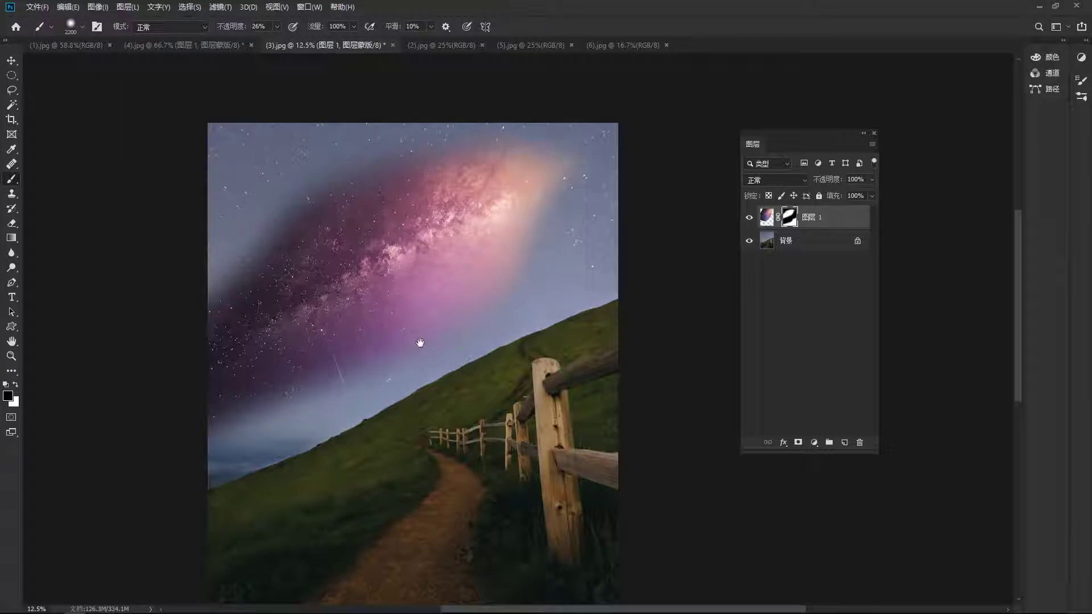
pyautogui.press('[')
pyautogui.moveTo(408, 409); pyautogui.dragTo(424, 366)
pyautogui.moveTo(322, 397)
pyautogui.mouseDown()
pyautogui.moveTo(333, 375)
pyautogui.moveTo(316, 395)
pyautogui.moveTo(296, 365)
pyautogui.moveTo(332, 357)
pyautogui.mouseUp()
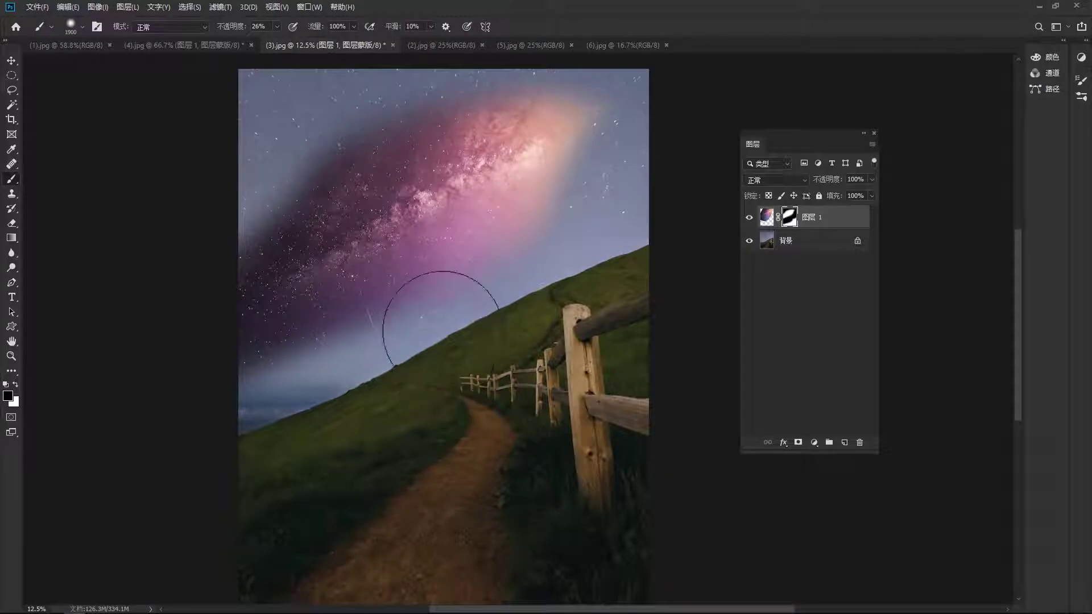
# - Fade the haze and meteor streak near the hill and the dark upper-left purple band
pyautogui.moveTo(441, 320); pyautogui.dragTo(236, 413)
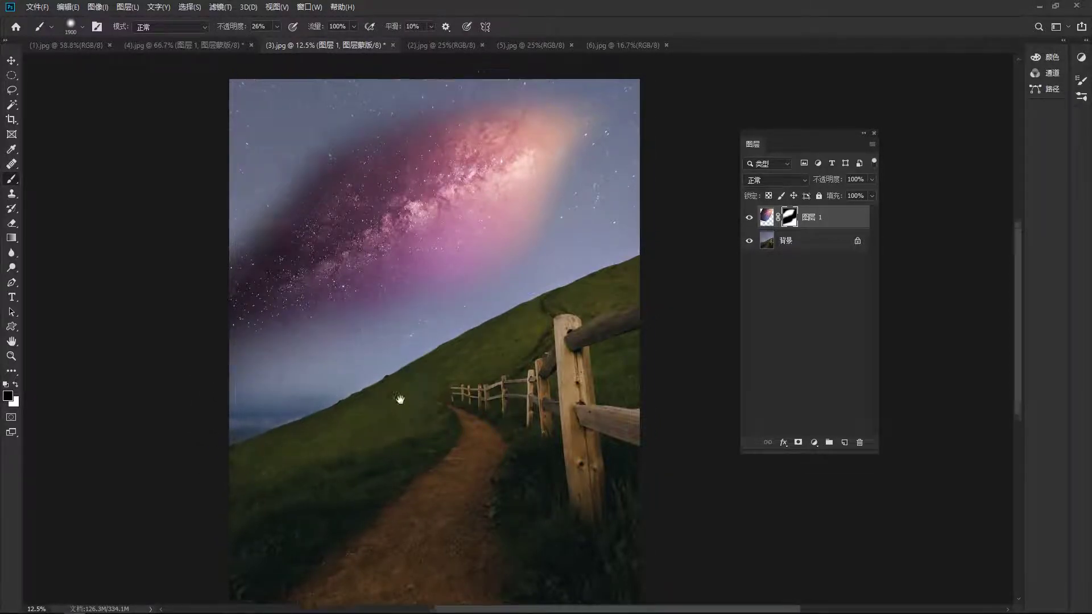
pyautogui.moveTo(413, 373); pyautogui.dragTo(307, 448)
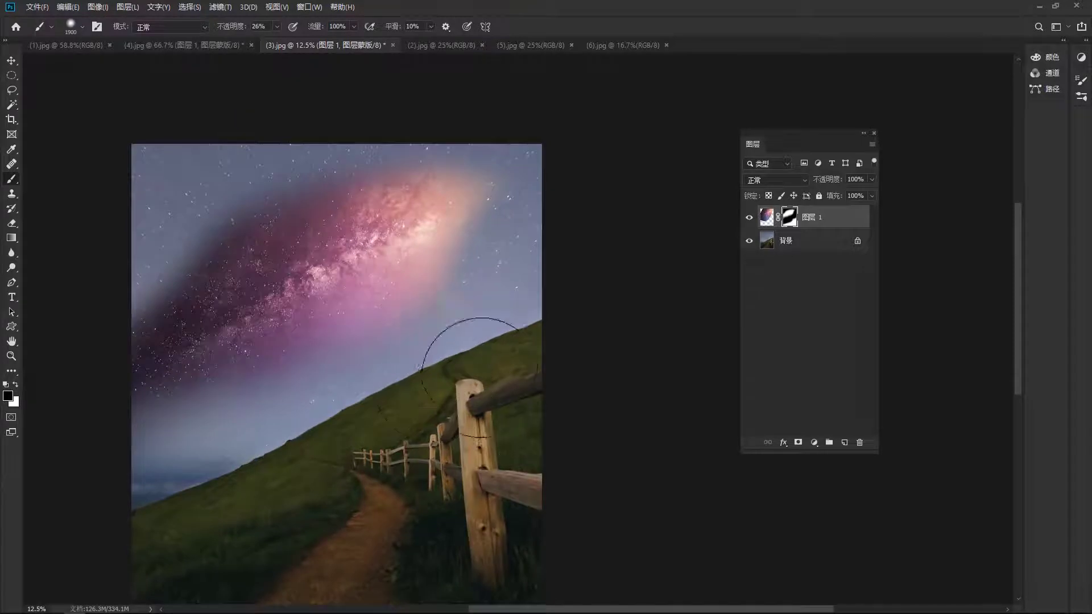
pyautogui.moveTo(363, 127); pyautogui.dragTo(376, 267)
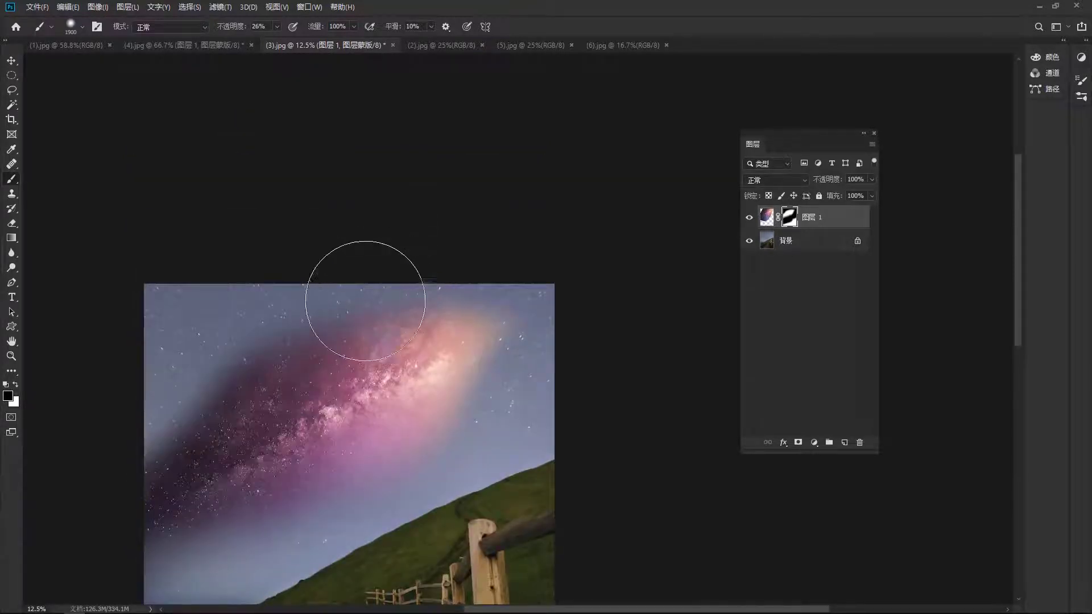
pyautogui.moveTo(318, 317); pyautogui.dragTo(132, 445)
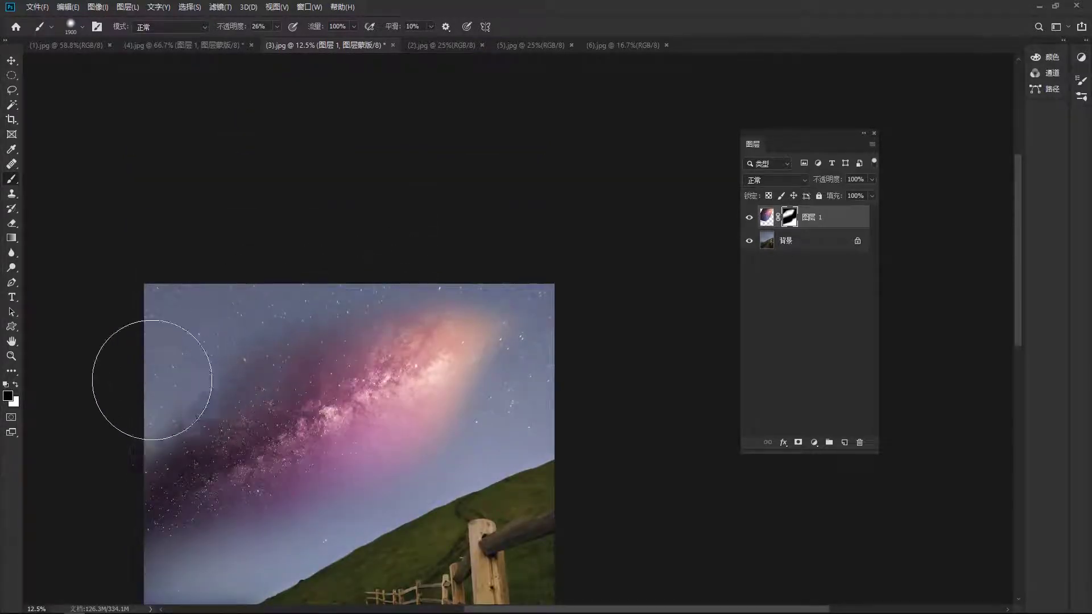
pyautogui.moveTo(307, 401); pyautogui.dragTo(306, 316)
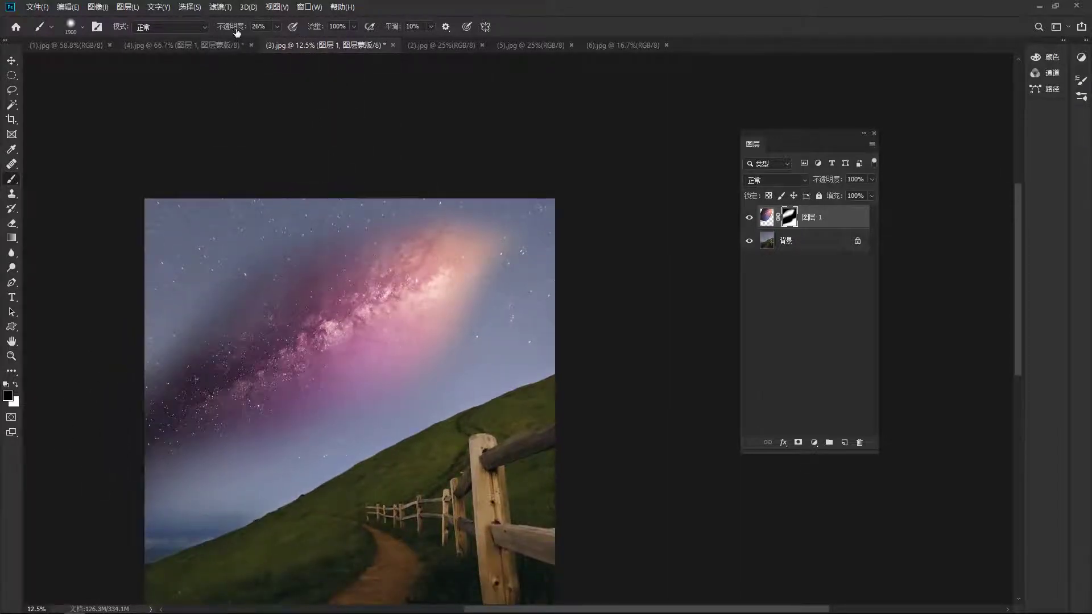
# - Paint the mask at 9% opacity across the sky glow, then zoom in on the Milky Way
pyautogui.write('9')
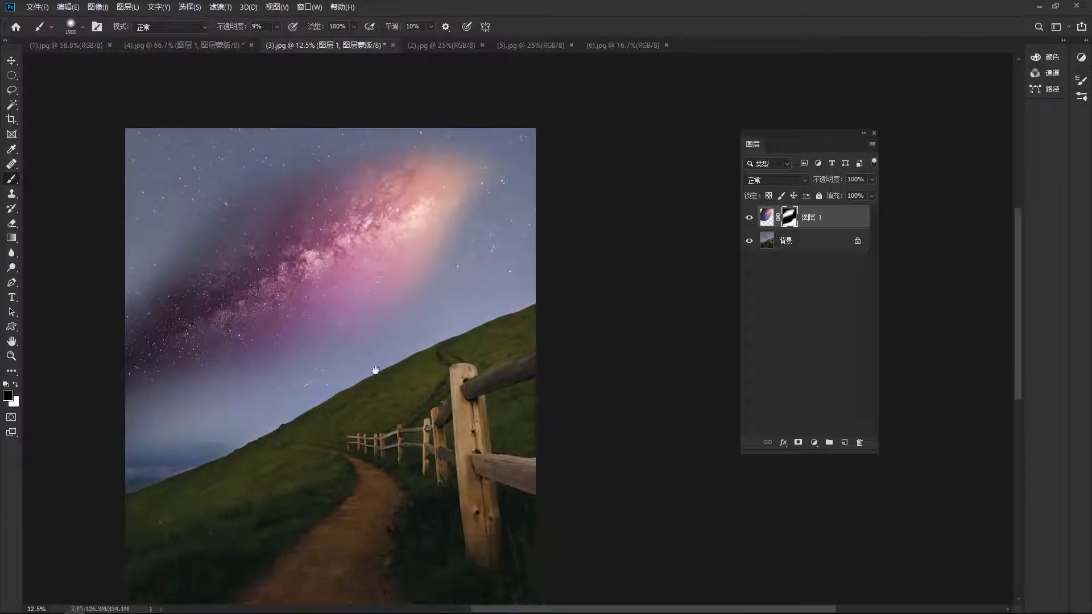
pyautogui.moveTo(397, 451); pyautogui.dragTo(378, 381)
pyautogui.moveTo(404, 303)
pyautogui.mouseDown()
pyautogui.moveTo(470, 207)
pyautogui.moveTo(433, 305)
pyautogui.moveTo(334, 341)
pyautogui.moveTo(244, 433)
pyautogui.moveTo(395, 285)
pyautogui.moveTo(235, 433)
pyautogui.moveTo(158, 451)
pyautogui.mouseUp()
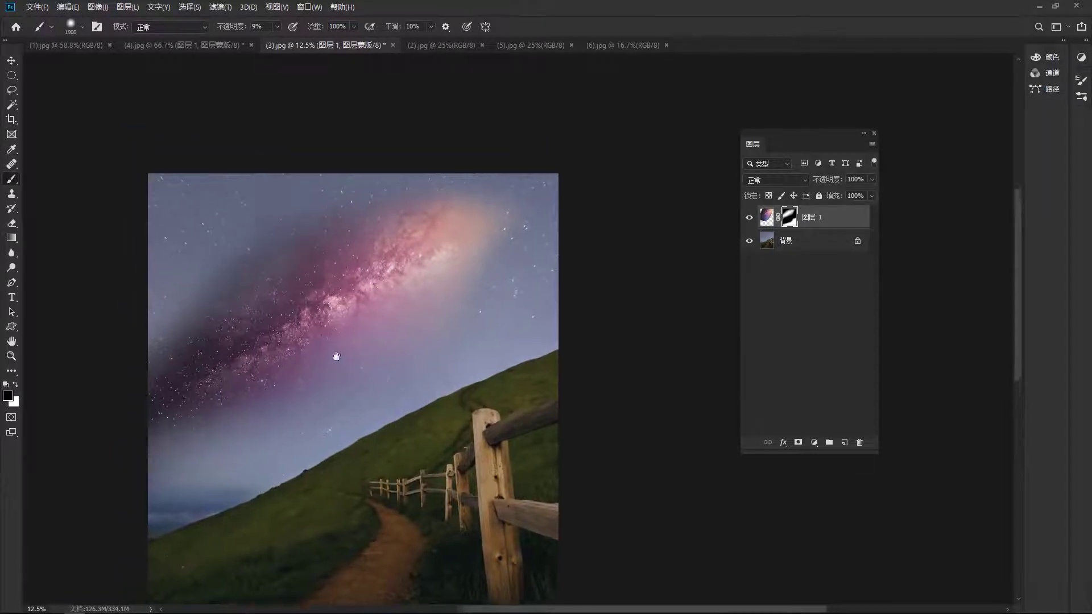
pyautogui.keyDown('ctrl'); pyautogui.click(210, 340); pyautogui.keyUp('ctrl')
pyautogui.keyDown('ctrl'); pyautogui.click(211, 339); pyautogui.keyUp('ctrl')
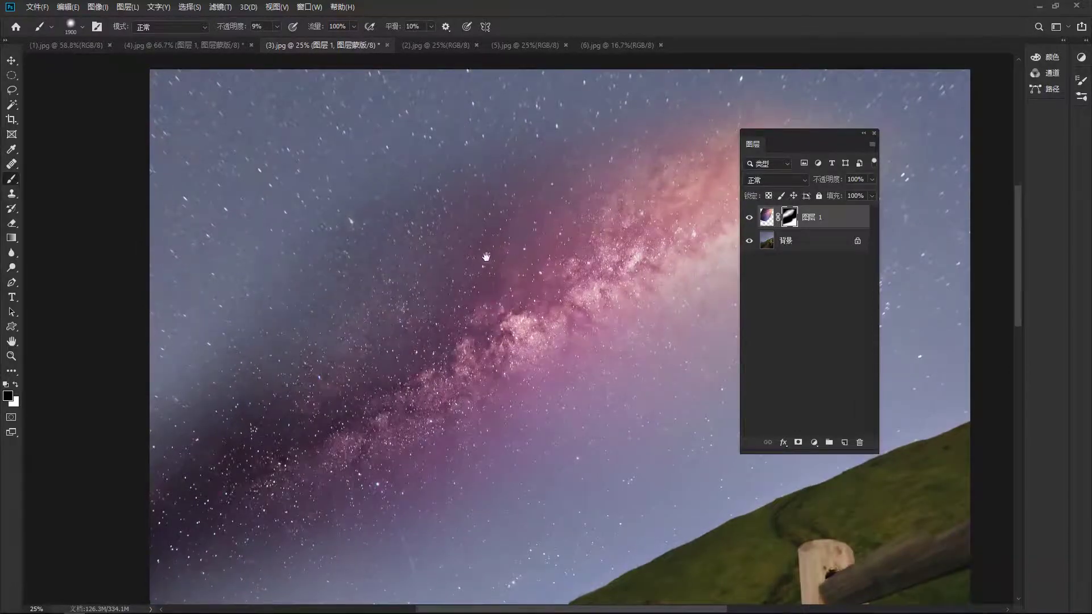
pyautogui.moveTo(487, 267); pyautogui.dragTo(310, 352)
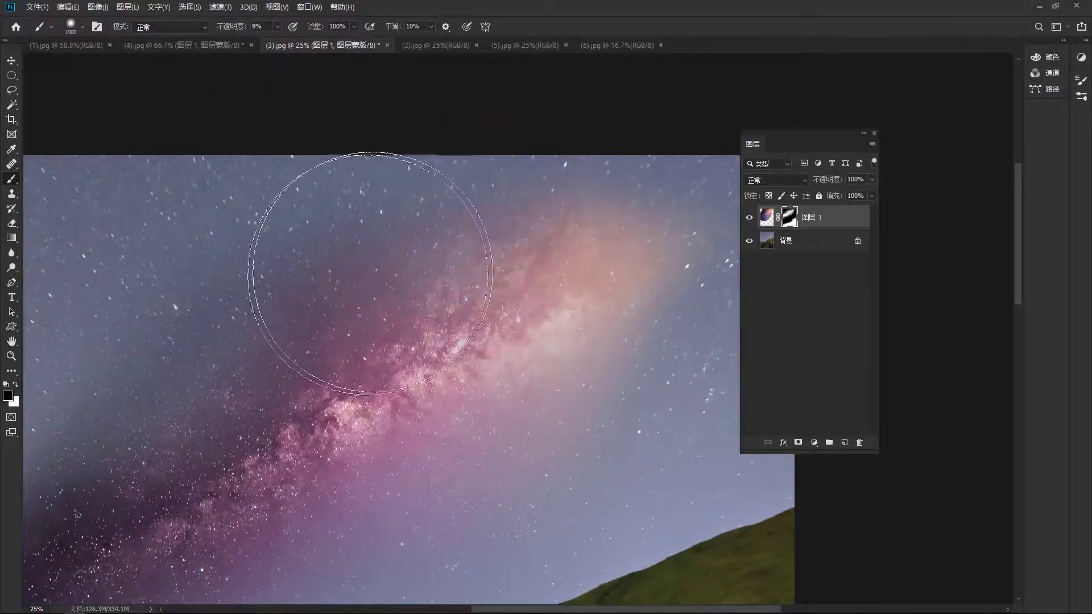
pyautogui.moveTo(140, 439); pyautogui.dragTo(379, 282)
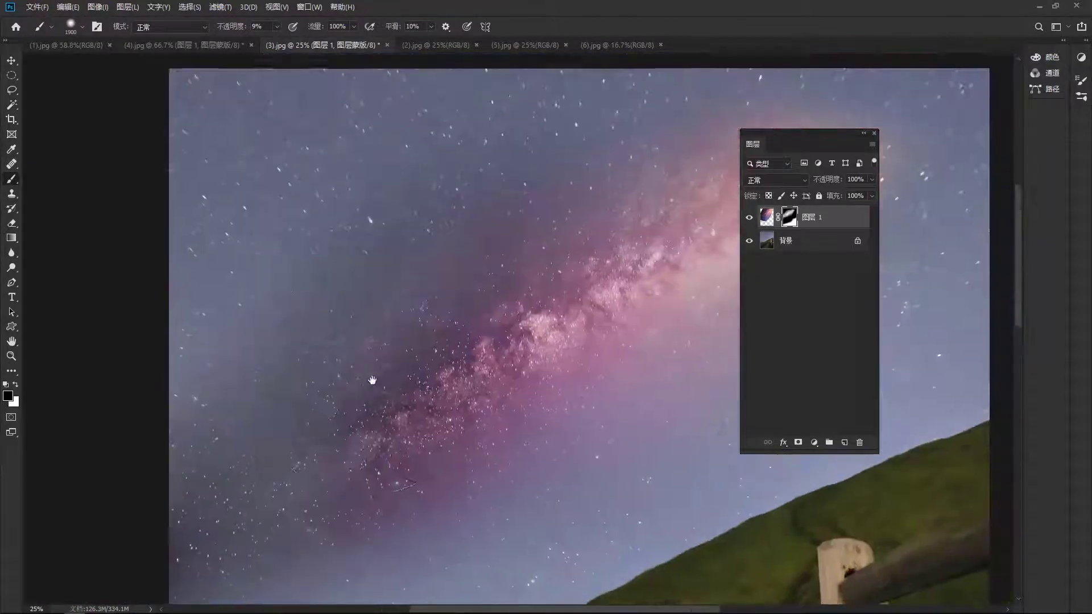
pyautogui.moveTo(466, 287); pyautogui.dragTo(370, 378)
pyautogui.moveTo(500, 183); pyautogui.dragTo(243, 304)
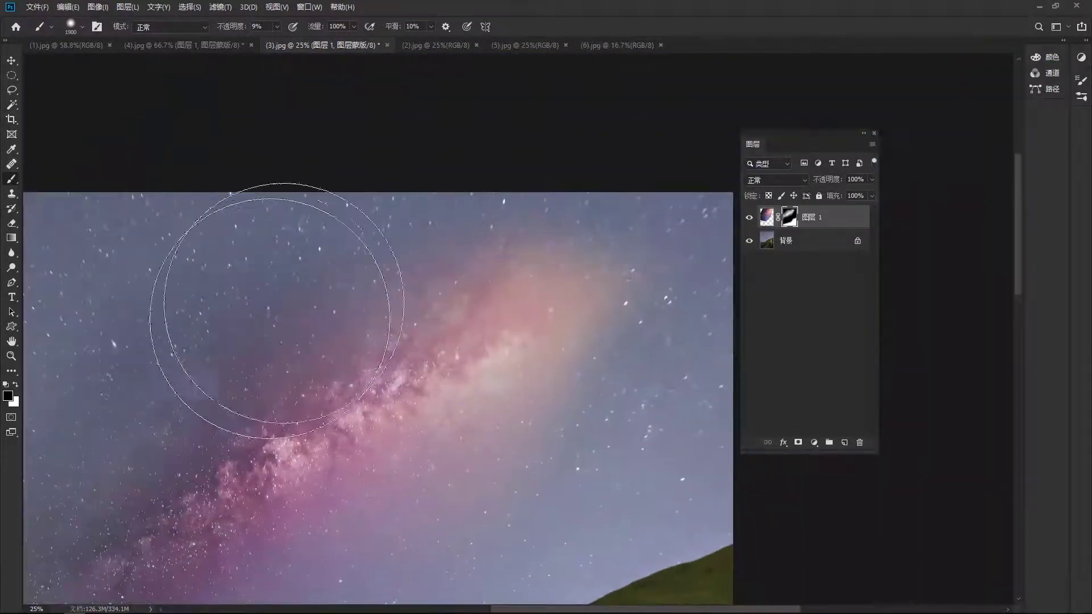
pyautogui.moveTo(524, 453)
pyautogui.mouseDown()
pyautogui.moveTo(343, 405)
pyautogui.moveTo(357, 358)
pyautogui.mouseUp()
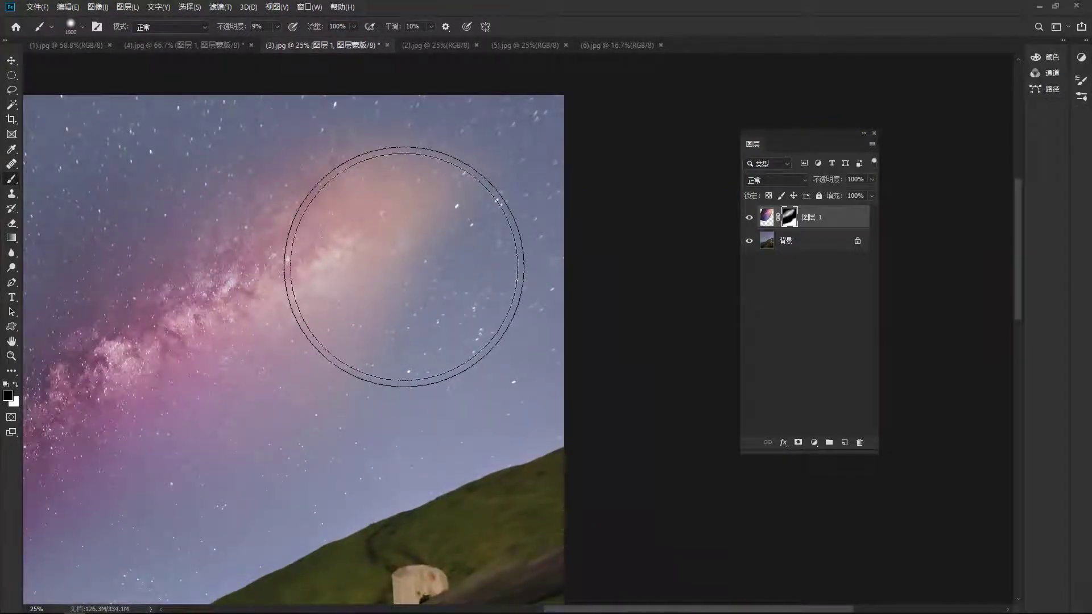
# - Shrink the brush to 1300 and paint black on the mask around the Milky Way glow
pyautogui.press('[')
pyautogui.press('[')
pyautogui.press('[')
pyautogui.press('[')
pyautogui.press('[')
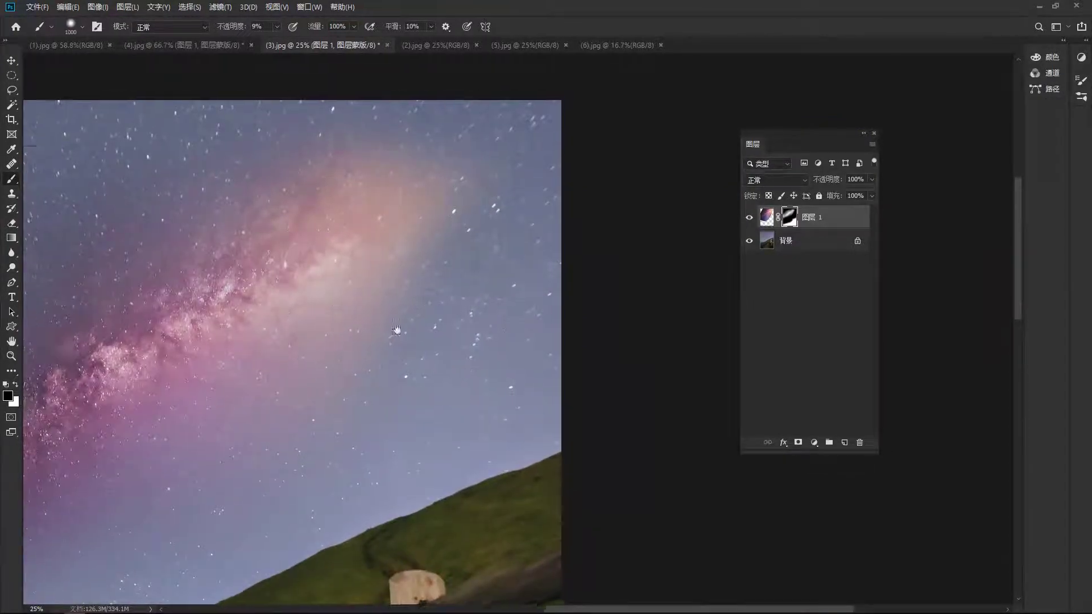
pyautogui.press('[')
pyautogui.press('[')
pyautogui.press('[')
pyautogui.moveTo(383, 255)
pyautogui.mouseDown()
pyautogui.moveTo(451, 236)
pyautogui.moveTo(390, 190)
pyautogui.moveTo(377, 267)
pyautogui.moveTo(333, 335)
pyautogui.mouseUp()
pyautogui.scroll(2, 332, 334)
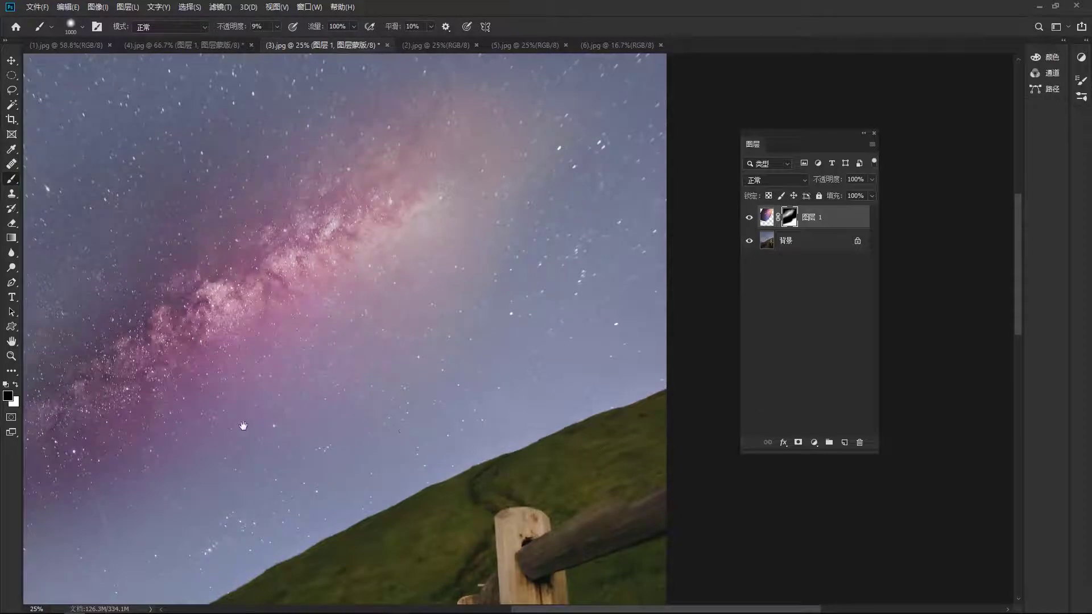
pyautogui.scroll(-2, 340, 381)
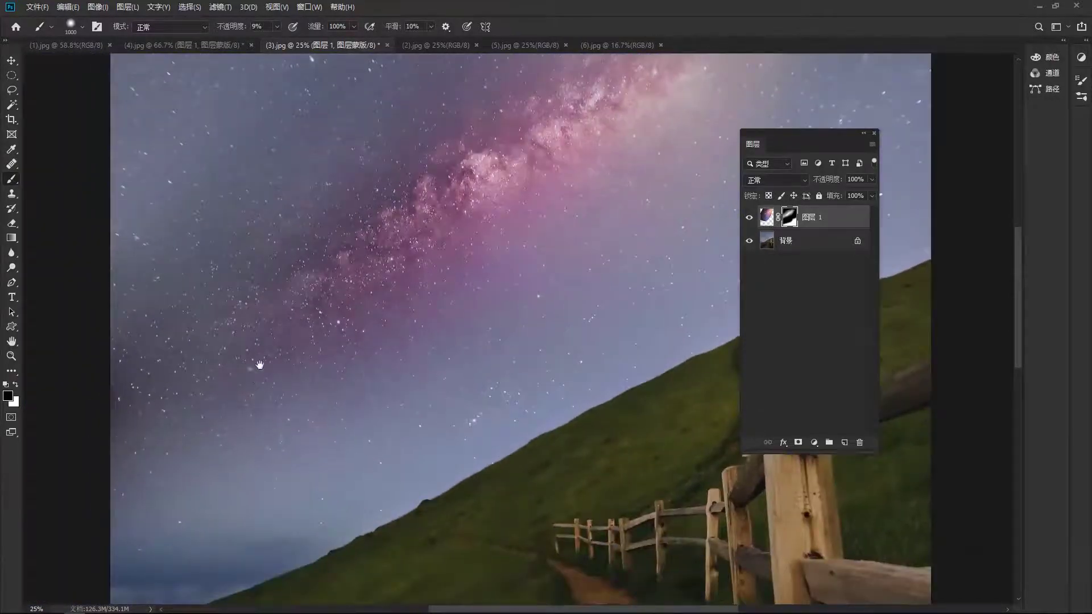
pyautogui.hscroll(3, 188, 483)
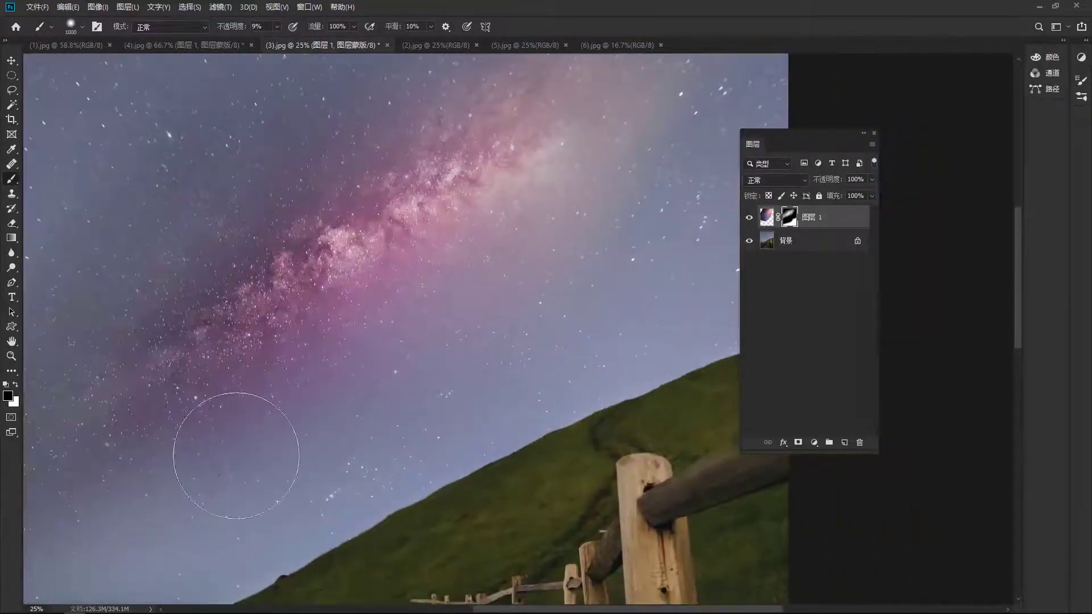
pyautogui.moveTo(493, 304); pyautogui.dragTo(279, 525)
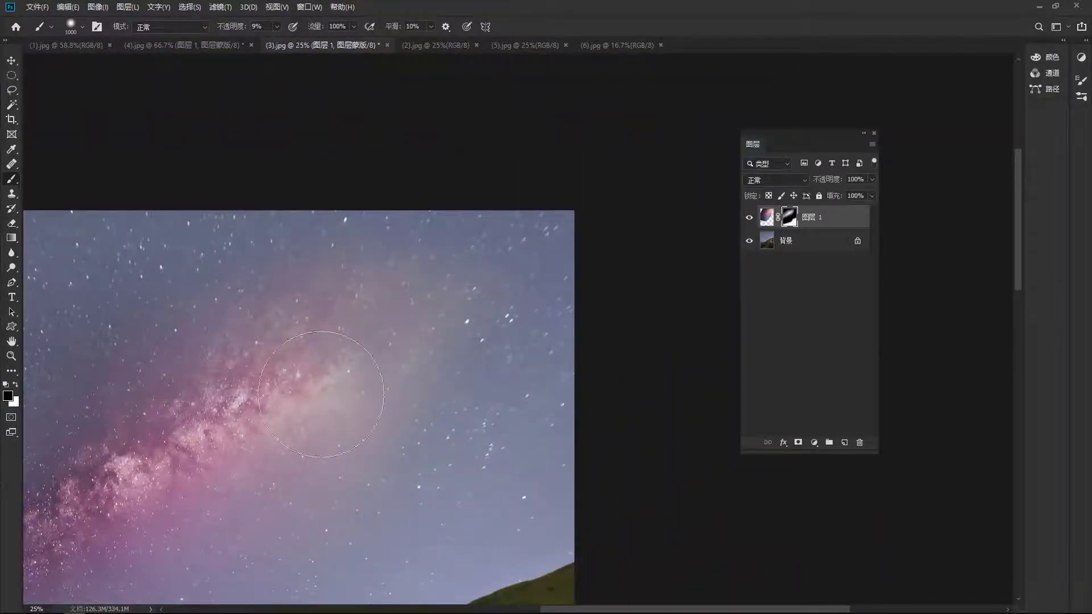
pyautogui.moveTo(261, 504); pyautogui.dragTo(368, 359)
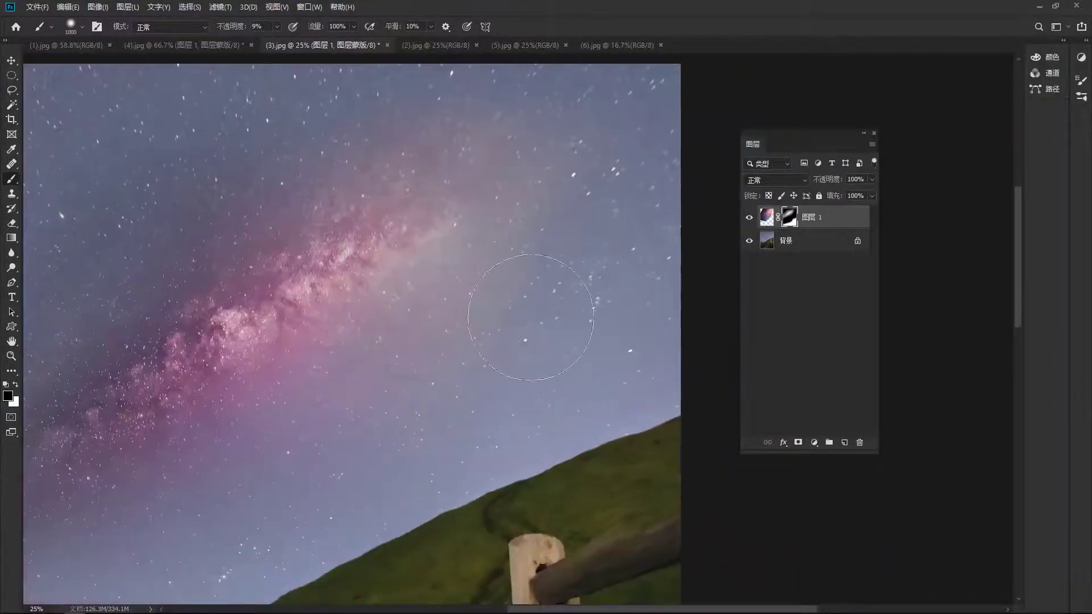
pyautogui.moveTo(367, 278); pyautogui.dragTo(470, 419)
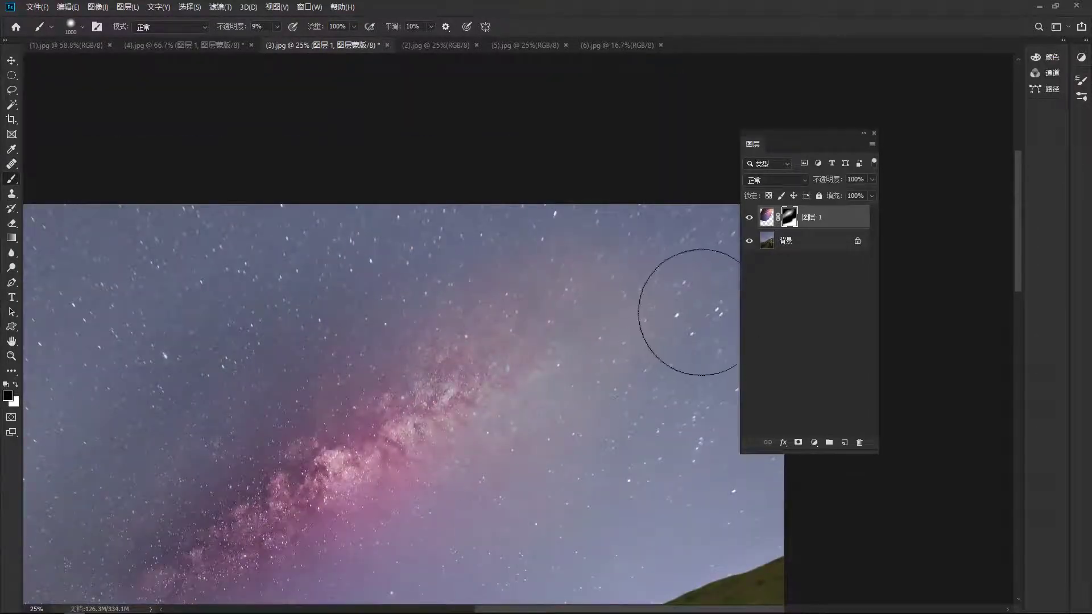
pyautogui.keyDown('alt'); pyautogui.click(431, 405); pyautogui.keyUp('alt')
# - Paint white on the mask along the Milky Way core to restore its brightness
pyautogui.moveTo(394, 396); pyautogui.dragTo(372, 332)
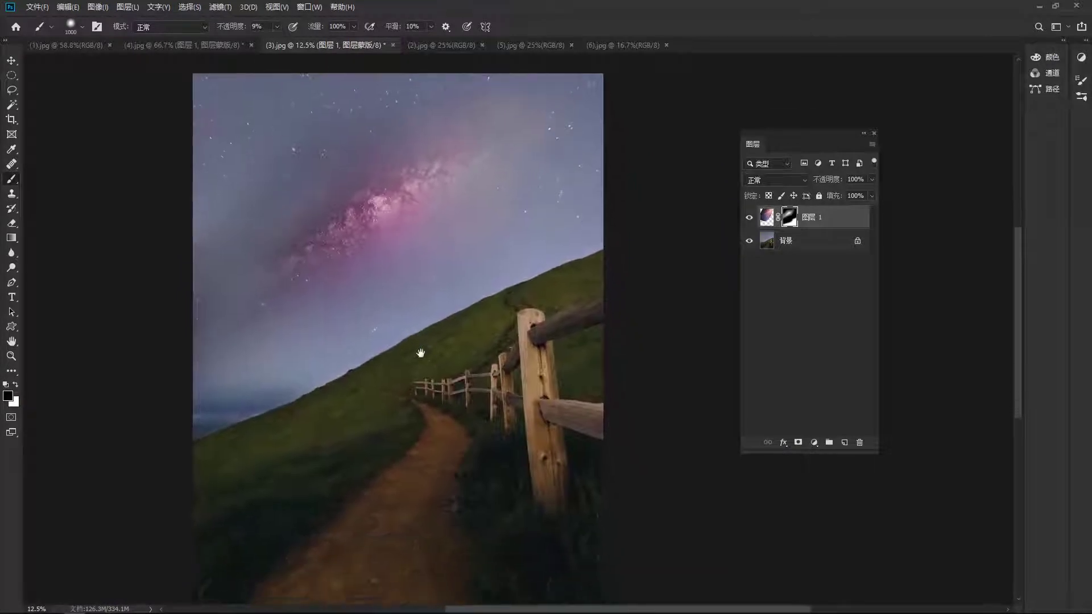
pyautogui.moveTo(282, 228); pyautogui.dragTo(303, 277)
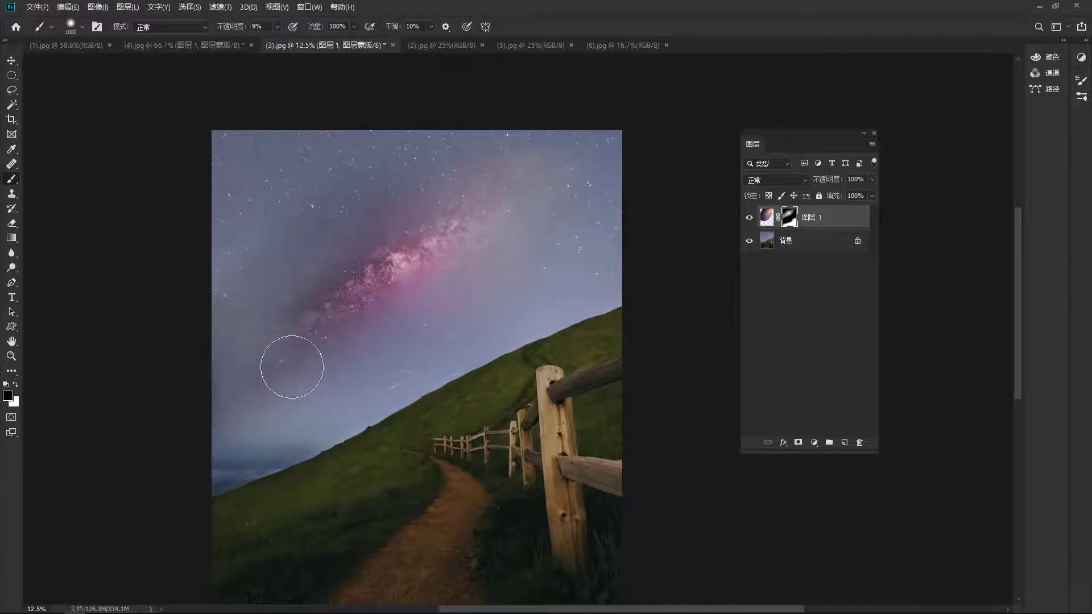
pyautogui.moveTo(377, 189)
pyautogui.mouseDown()
pyautogui.moveTo(369, 245)
pyautogui.moveTo(253, 319)
pyautogui.moveTo(309, 312)
pyautogui.moveTo(388, 233)
pyautogui.mouseUp()
pyautogui.moveTo(318, 369); pyautogui.dragTo(335, 307)
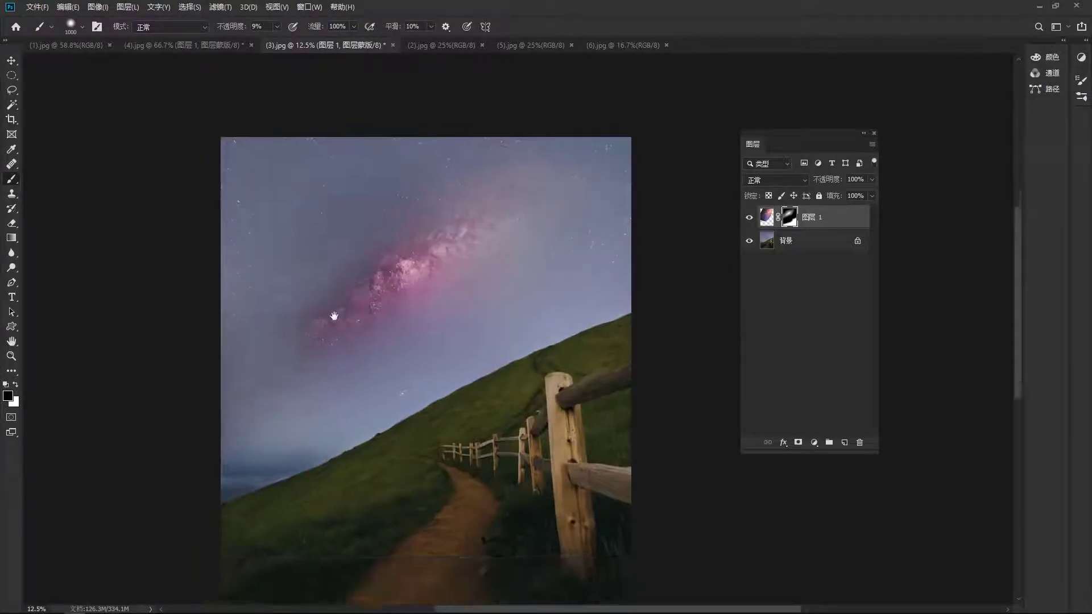
pyautogui.moveTo(447, 498); pyautogui.dragTo(371, 441)
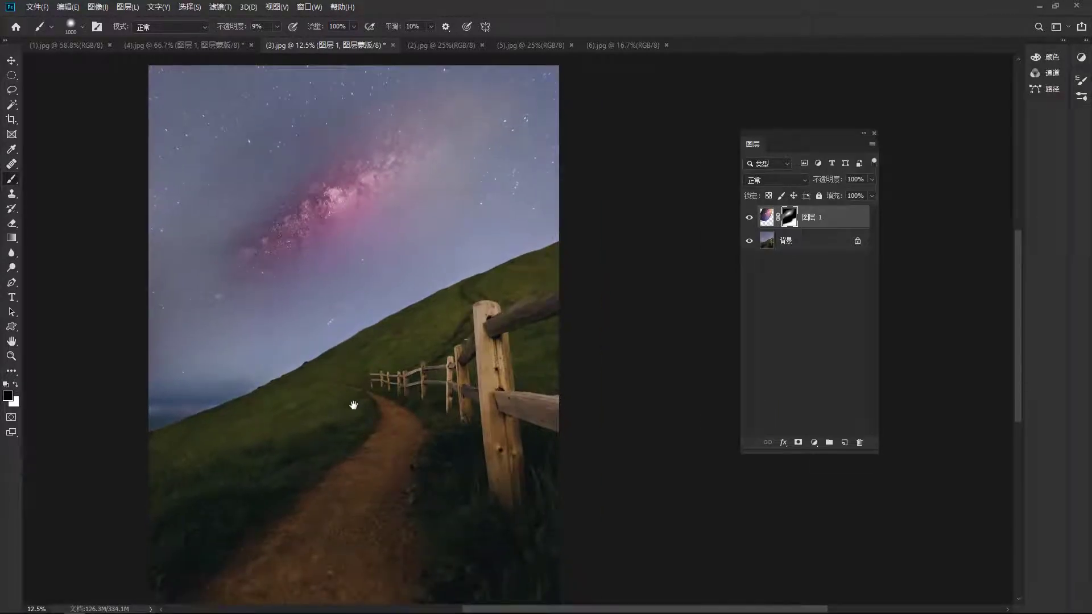
pyautogui.moveTo(355, 400); pyautogui.dragTo(390, 449)
pyautogui.press('x')
pyautogui.moveTo(344, 232)
pyautogui.mouseDown()
pyautogui.moveTo(312, 256)
pyautogui.moveTo(359, 243)
pyautogui.moveTo(365, 227)
pyautogui.mouseUp()
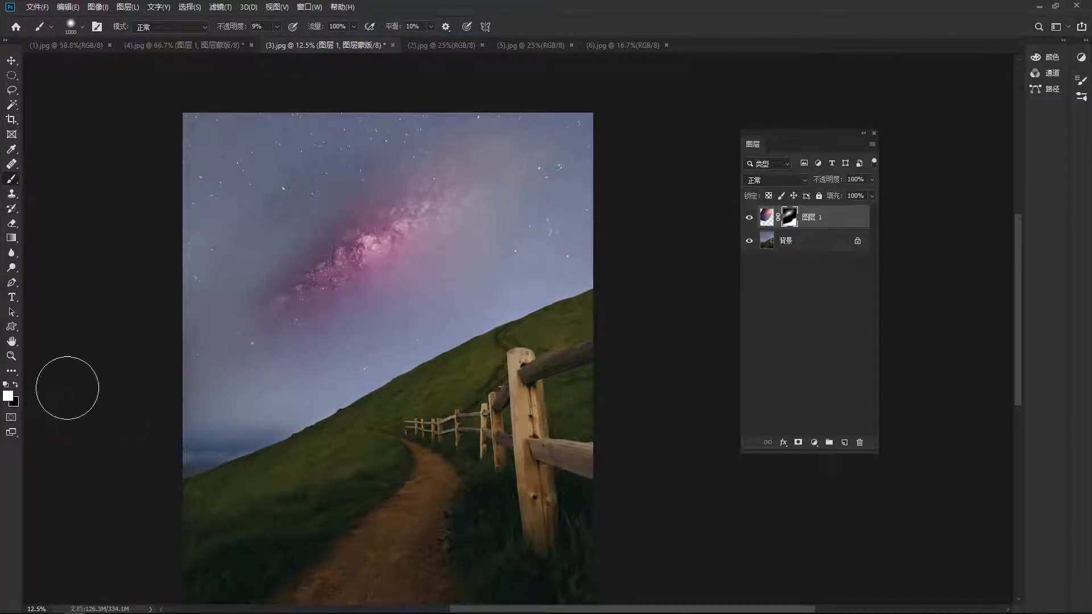
pyautogui.moveTo(370, 216)
pyautogui.mouseDown()
pyautogui.moveTo(401, 190)
pyautogui.moveTo(426, 215)
pyautogui.mouseUp()
# - Nudge the Milky Way layer with the Move tool
pyautogui.hscroll(-2, 423, 333)
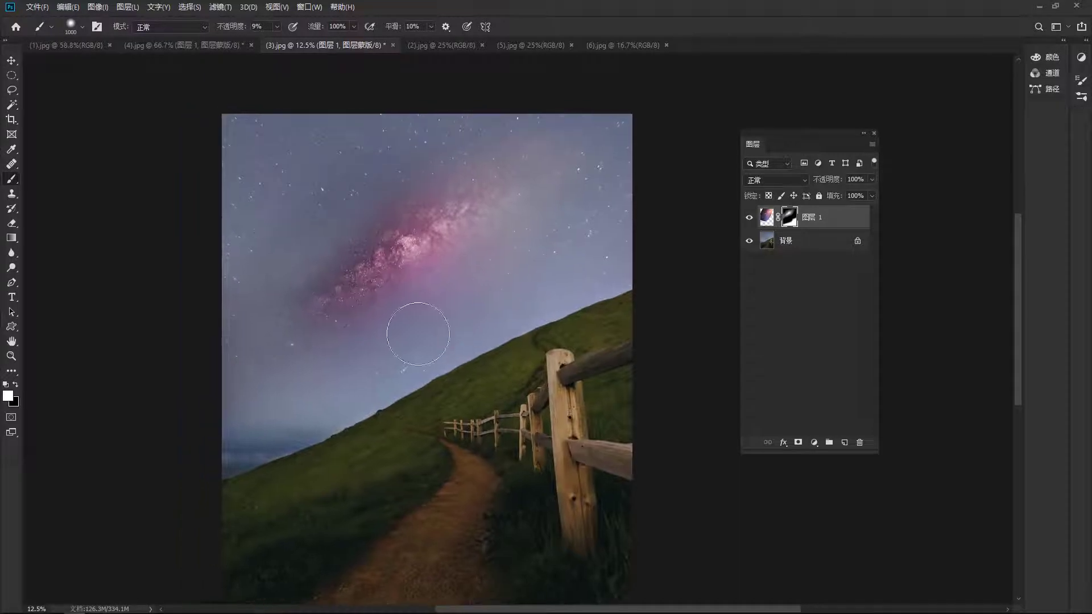
pyautogui.press('v')
pyautogui.moveTo(415, 263); pyautogui.dragTo(401, 268)
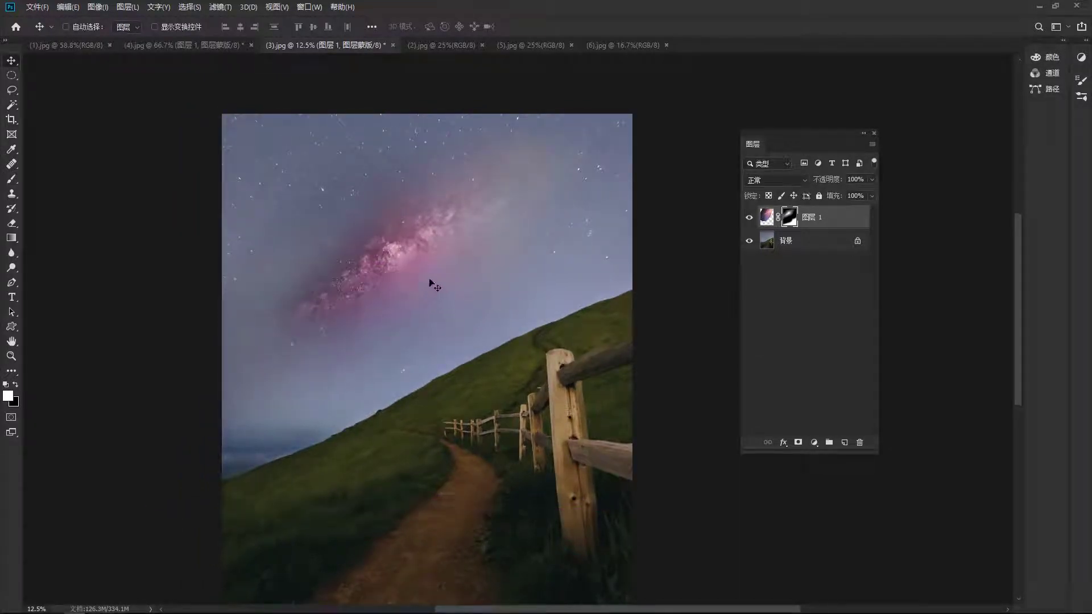
# - Select Layer 1's image thumbnail and add a Hue/Saturation adjustment layer above it
pyautogui.click(767, 217)
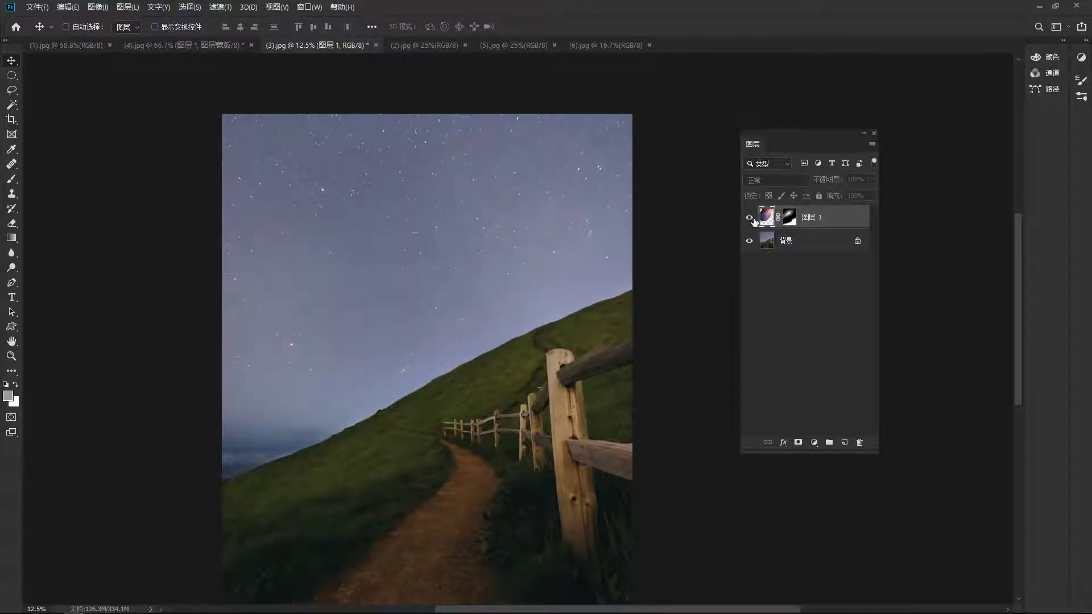
pyautogui.click(820, 448)
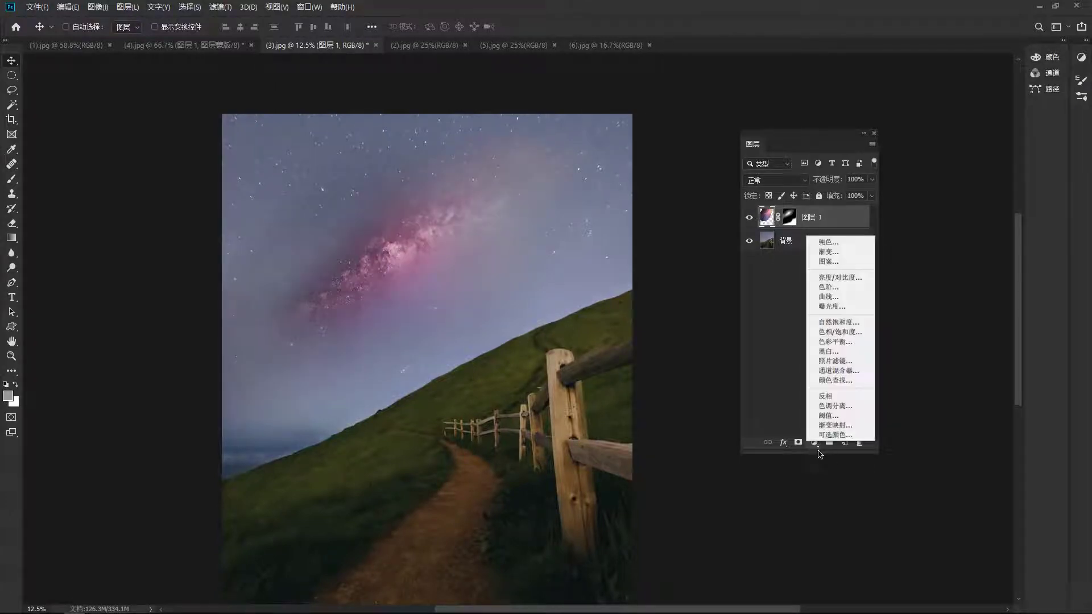
pyautogui.click(840, 332)
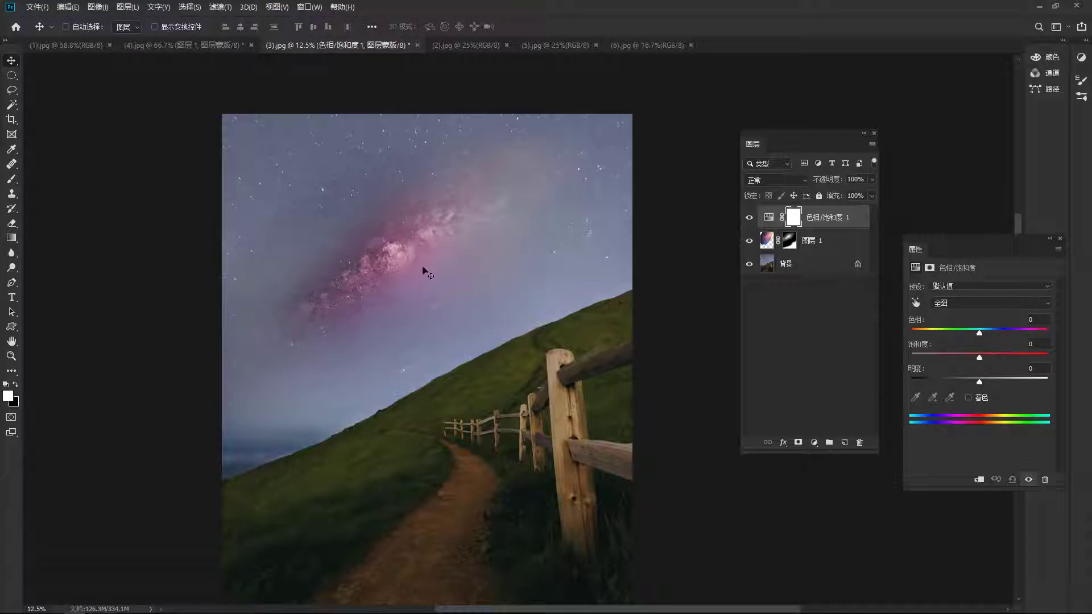
# - Clip Hue/Saturation to the Milky Way layer and colorize it: Hue 222, Saturation 15, Lightness +3
pyautogui.click(978, 481)
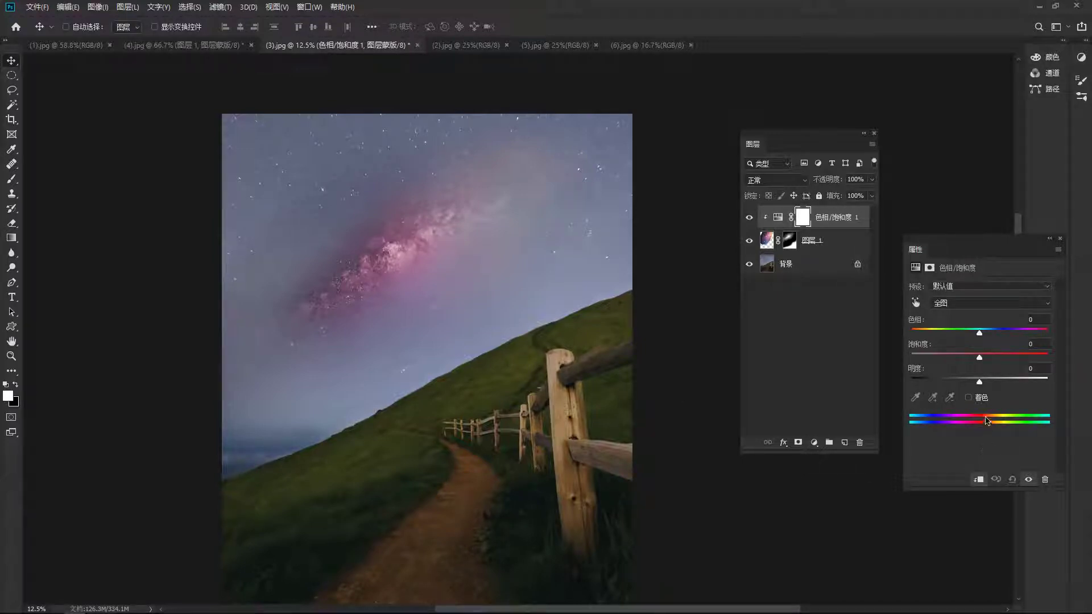
pyautogui.click(980, 397)
pyautogui.moveTo(1005, 335); pyautogui.dragTo(942, 368)
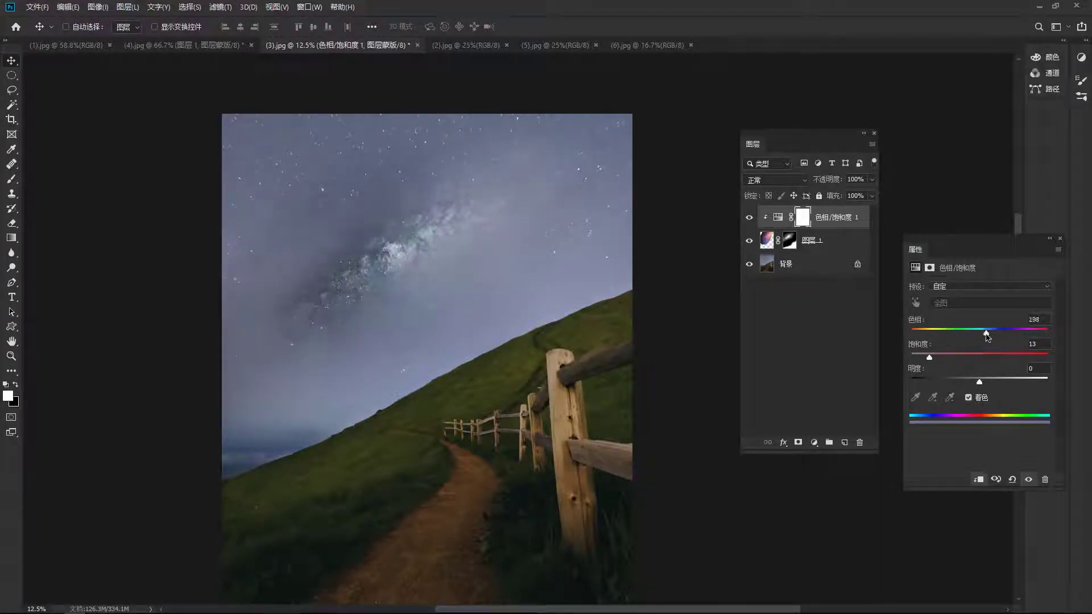
pyautogui.moveTo(996, 335); pyautogui.dragTo(997, 339)
pyautogui.moveTo(979, 382); pyautogui.dragTo(984, 384)
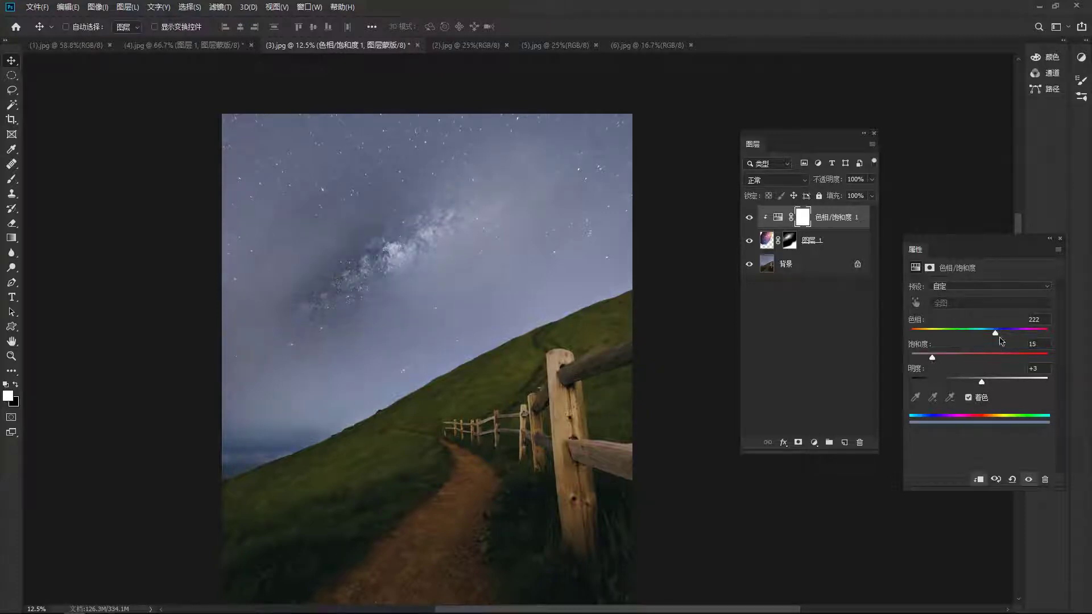
pyautogui.moveTo(994, 335); pyautogui.dragTo(991, 337)
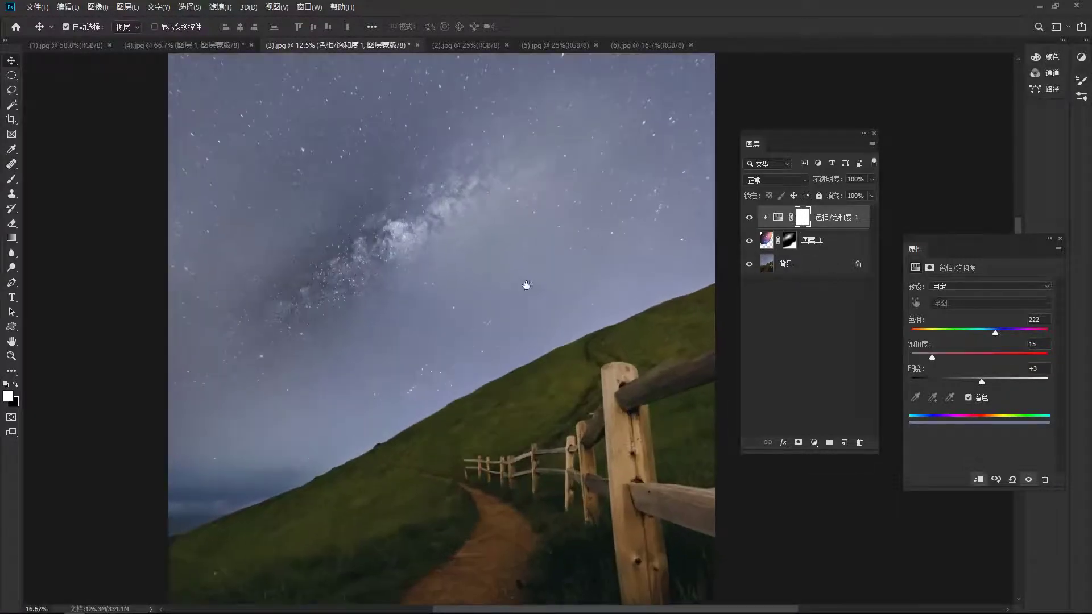
pyautogui.keyDown('alt'); pyautogui.scroll(1, 426, 267); pyautogui.keyUp('alt')
# - Paint black at 36% opacity on the Hue/Saturation mask over the Milky Way core
pyautogui.moveTo(473, 316); pyautogui.dragTo(483, 286)
pyautogui.keyDown('alt'); pyautogui.scroll(1, 483, 285); pyautogui.keyUp('alt')
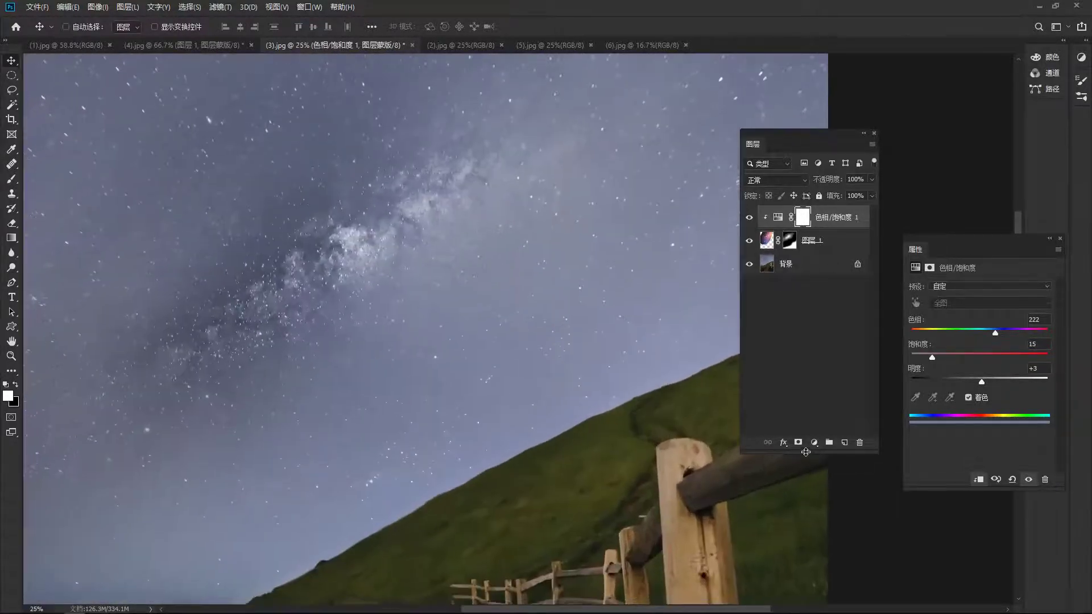
pyautogui.click(814, 443)
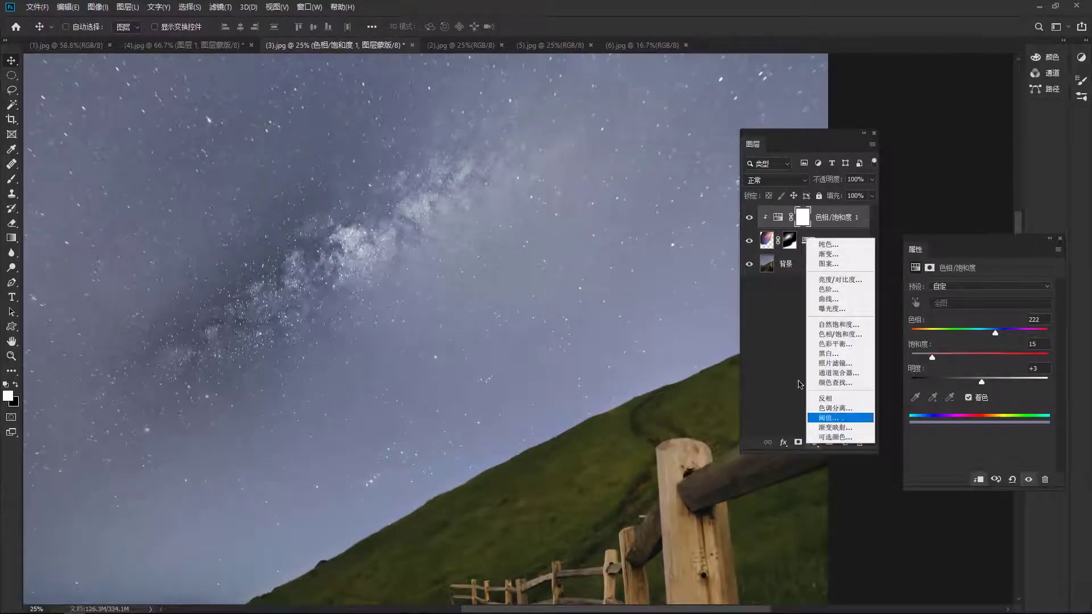
pyautogui.click(800, 221)
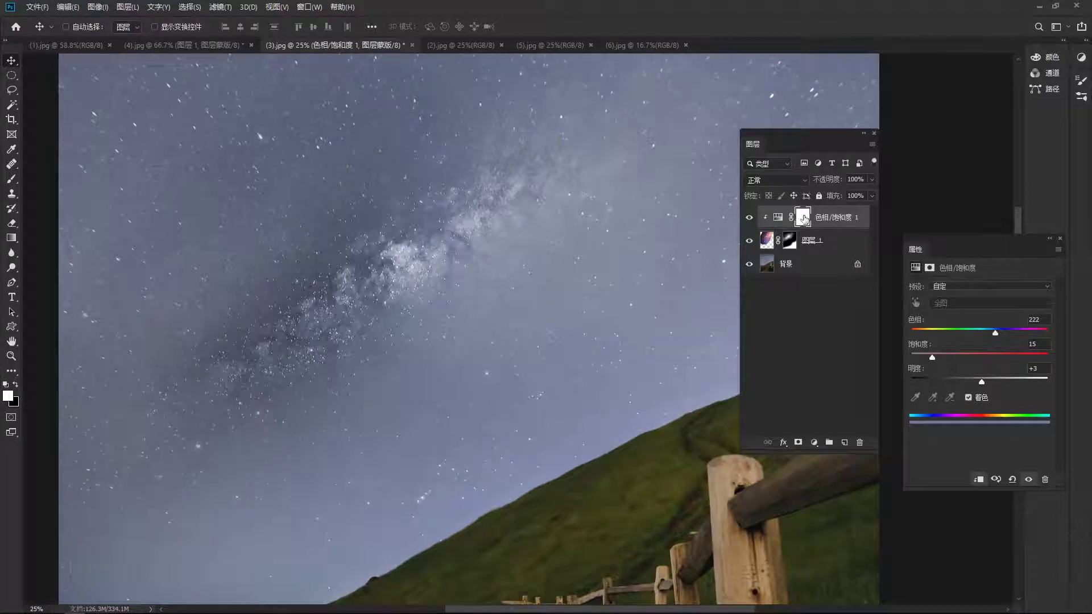
pyautogui.press('b')
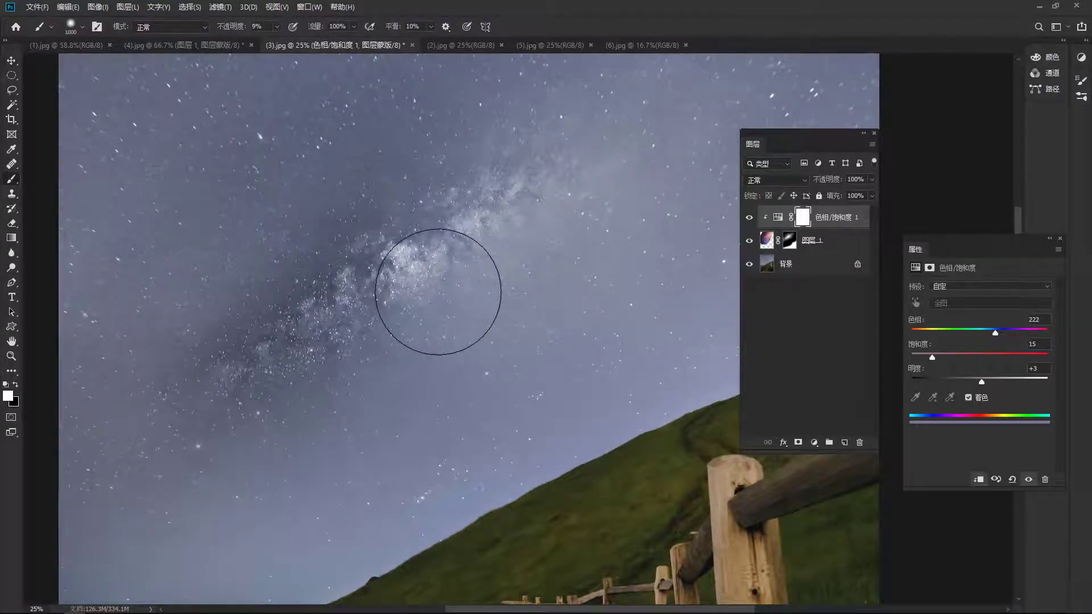
pyautogui.moveTo(437, 291); pyautogui.dragTo(352, 284)
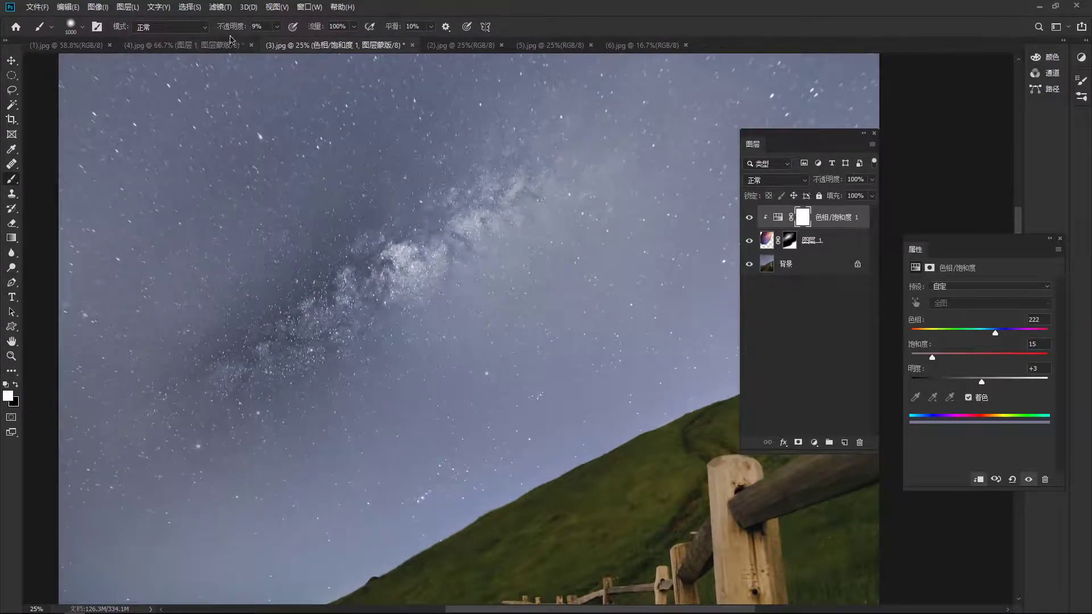
pyautogui.moveTo(232, 30); pyautogui.dragTo(248, 30)
pyautogui.press('x')
pyautogui.moveTo(471, 300)
pyautogui.mouseDown()
pyautogui.moveTo(486, 306)
pyautogui.moveTo(313, 337)
pyautogui.moveTo(390, 280)
pyautogui.moveTo(309, 329)
pyautogui.moveTo(417, 247)
pyautogui.moveTo(419, 219)
pyautogui.moveTo(336, 280)
pyautogui.moveTo(224, 390)
pyautogui.moveTo(426, 206)
pyautogui.moveTo(414, 239)
pyautogui.moveTo(293, 366)
pyautogui.mouseUp()
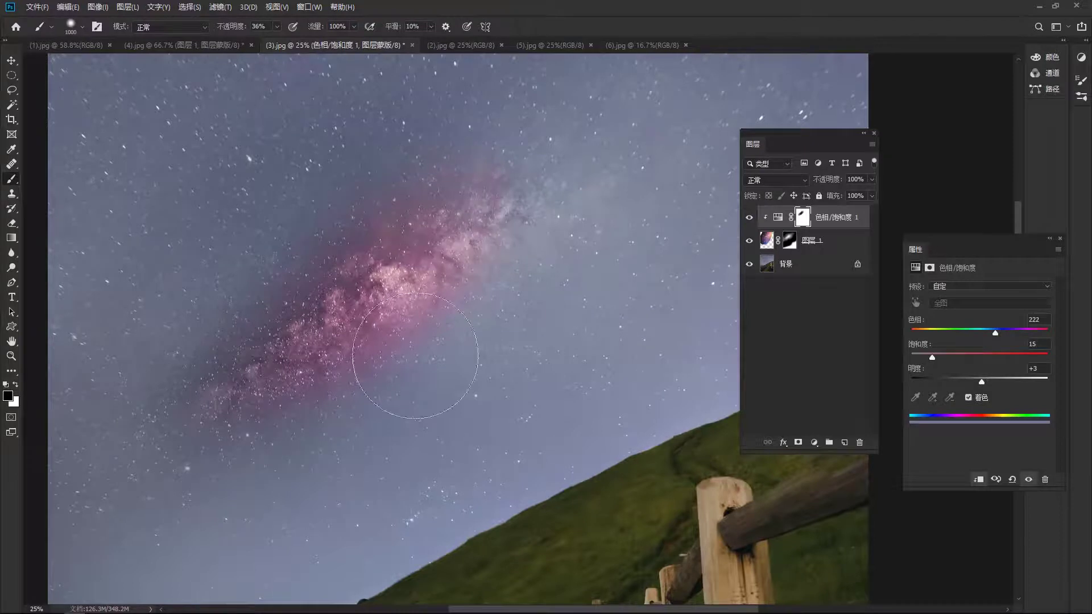
pyautogui.moveTo(524, 292); pyautogui.dragTo(498, 176)
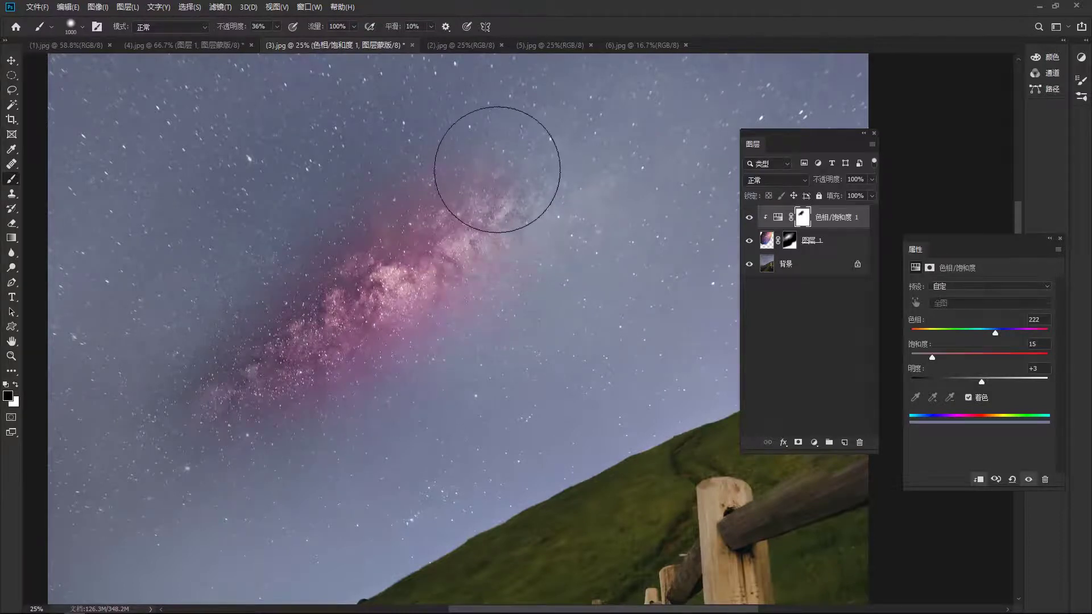
# - Reframe the night sky photo, nudge the painted mask, and switch to the 5.jpg mountain document
pyautogui.click(816, 444)
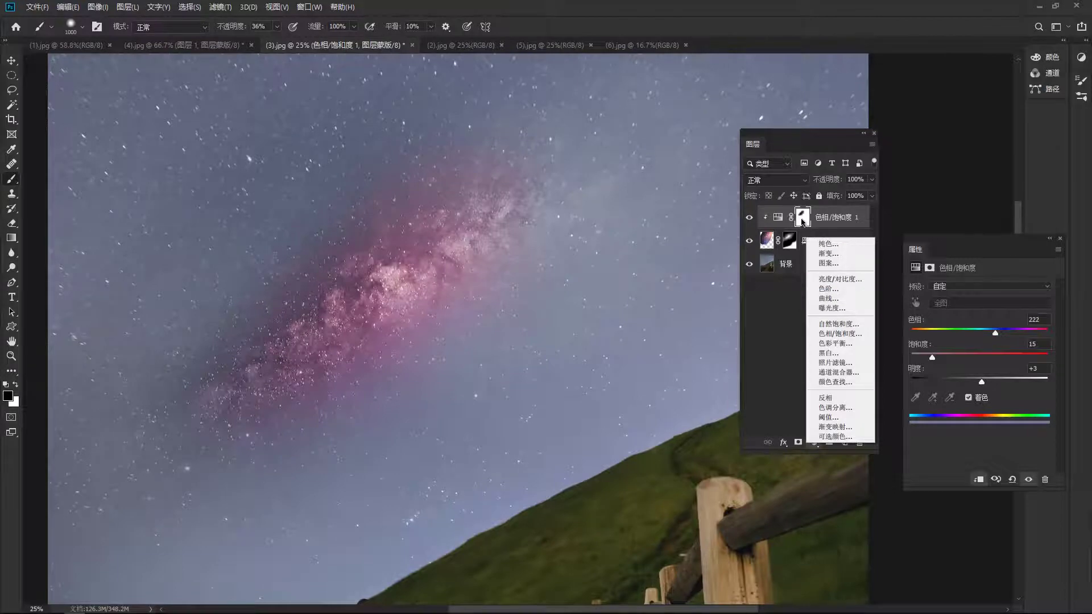
pyautogui.click(801, 221)
pyautogui.scroll(-2, 470, 305)
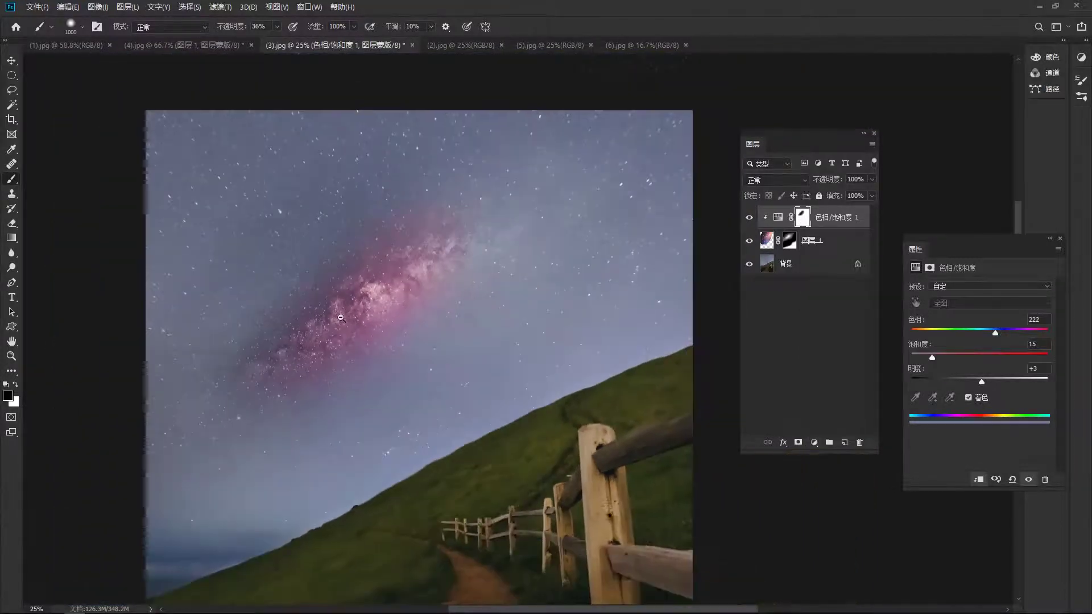
pyautogui.moveTo(733, 404); pyautogui.dragTo(587, 347)
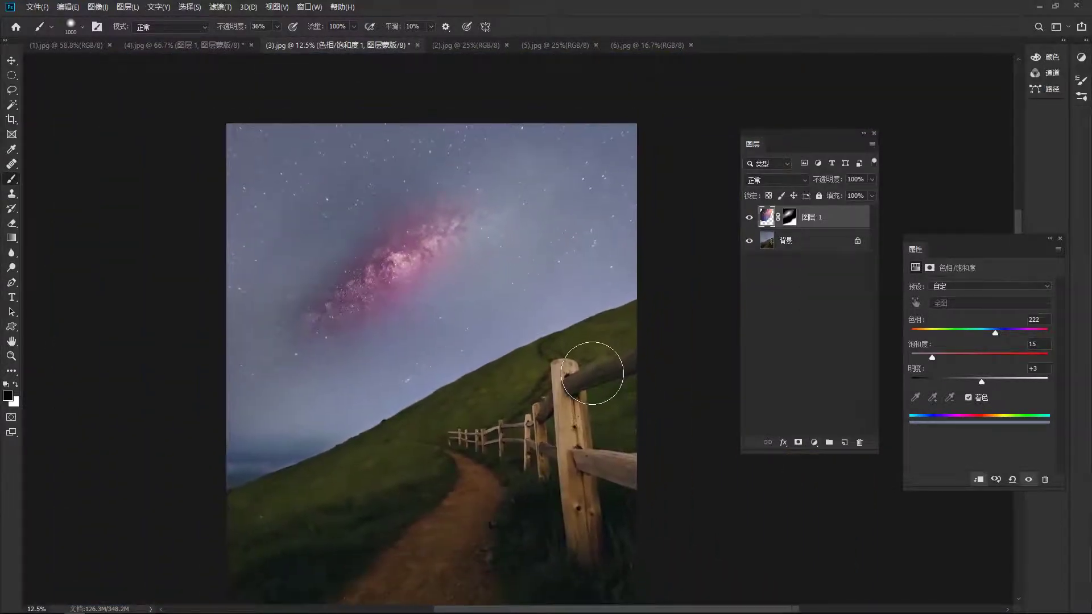
pyautogui.moveTo(801, 223); pyautogui.dragTo(804, 225)
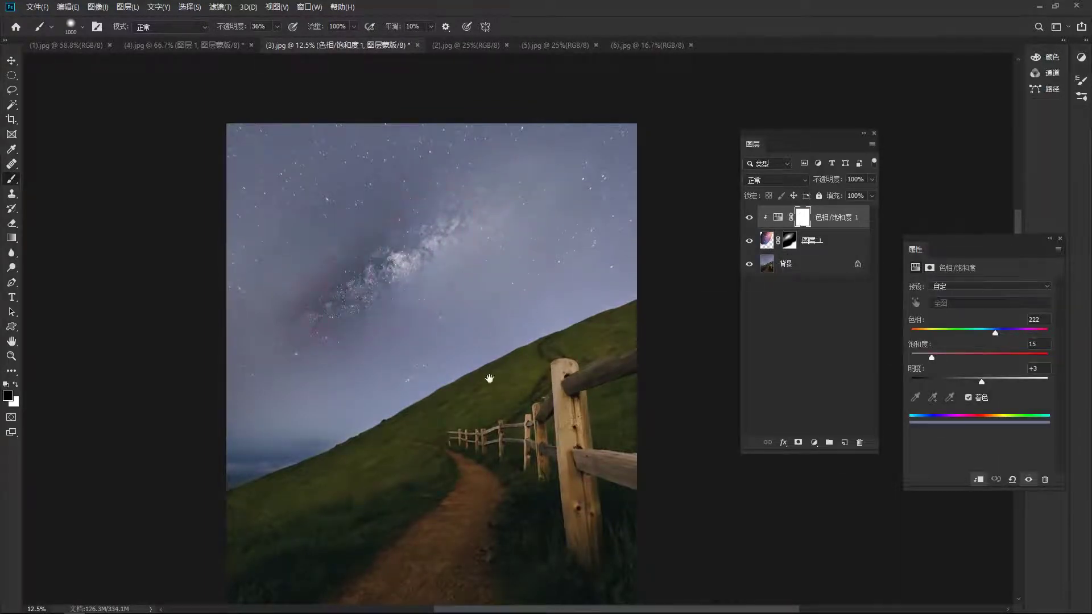
pyautogui.moveTo(489, 383); pyautogui.dragTo(476, 313)
pyautogui.scroll(1, 382, 214)
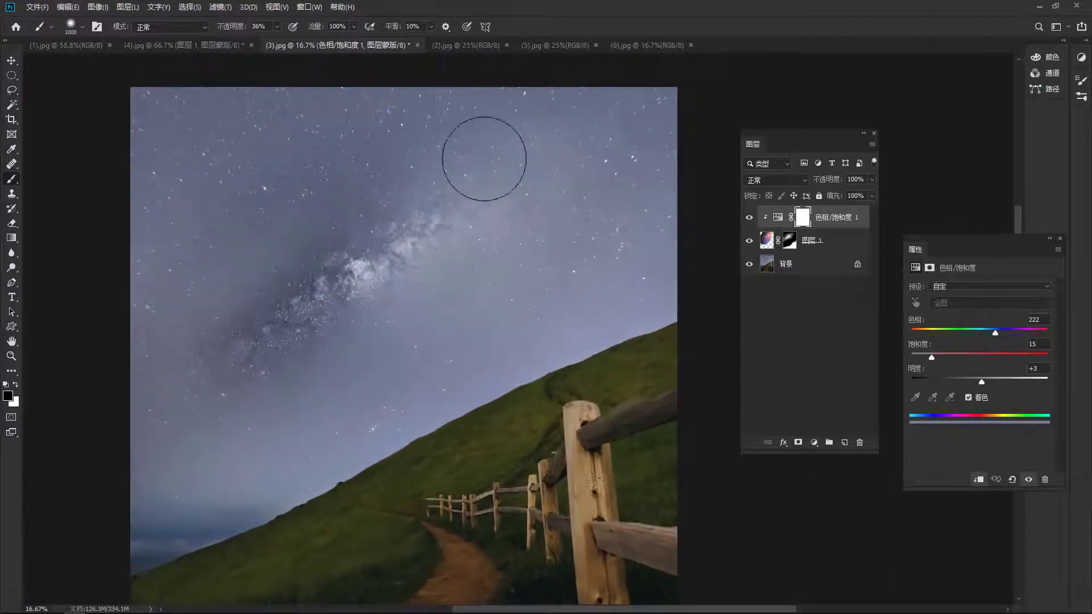
pyautogui.click(469, 45)
pyautogui.click(539, 46)
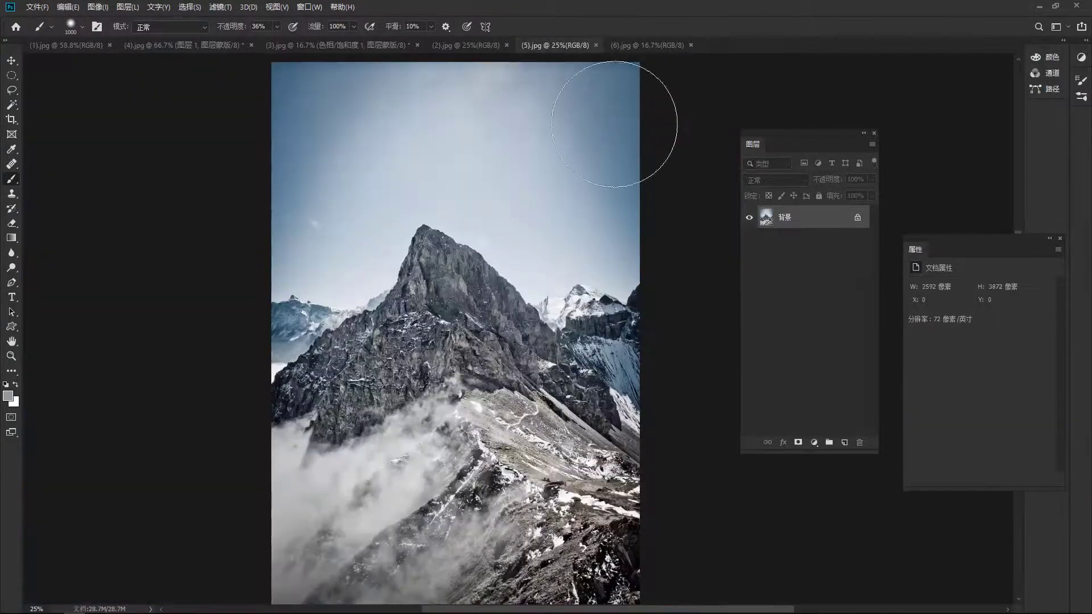
pyautogui.click(8, 64)
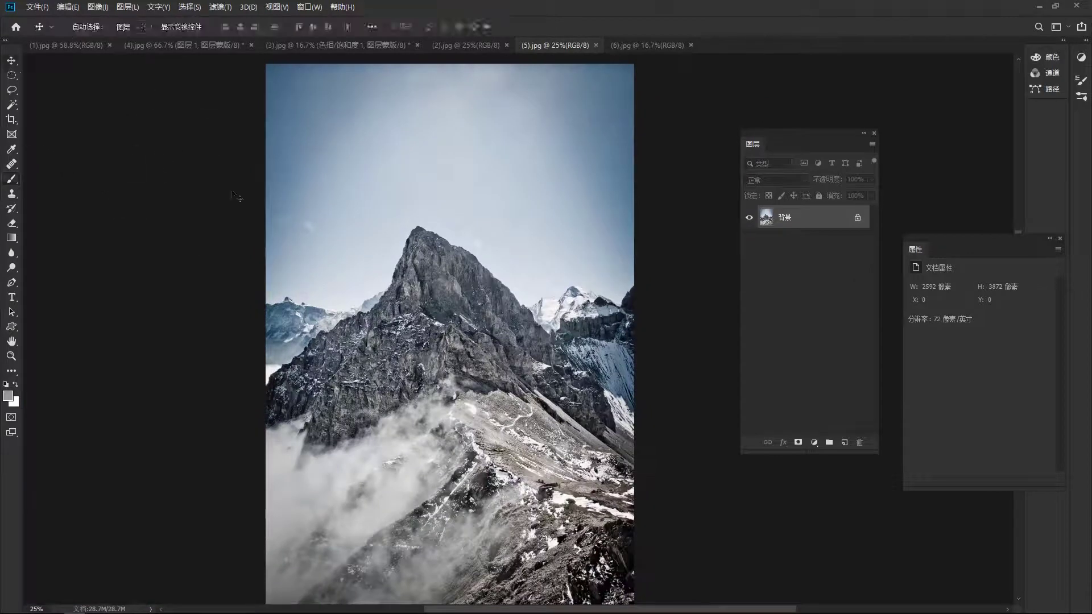
pyautogui.click(645, 46)
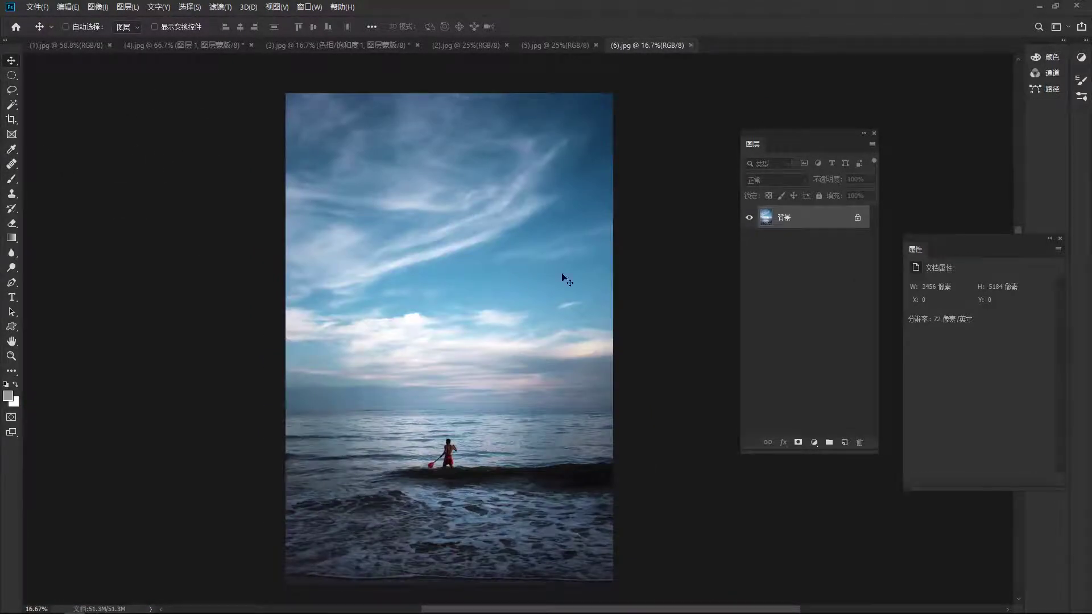
pyautogui.click(549, 45)
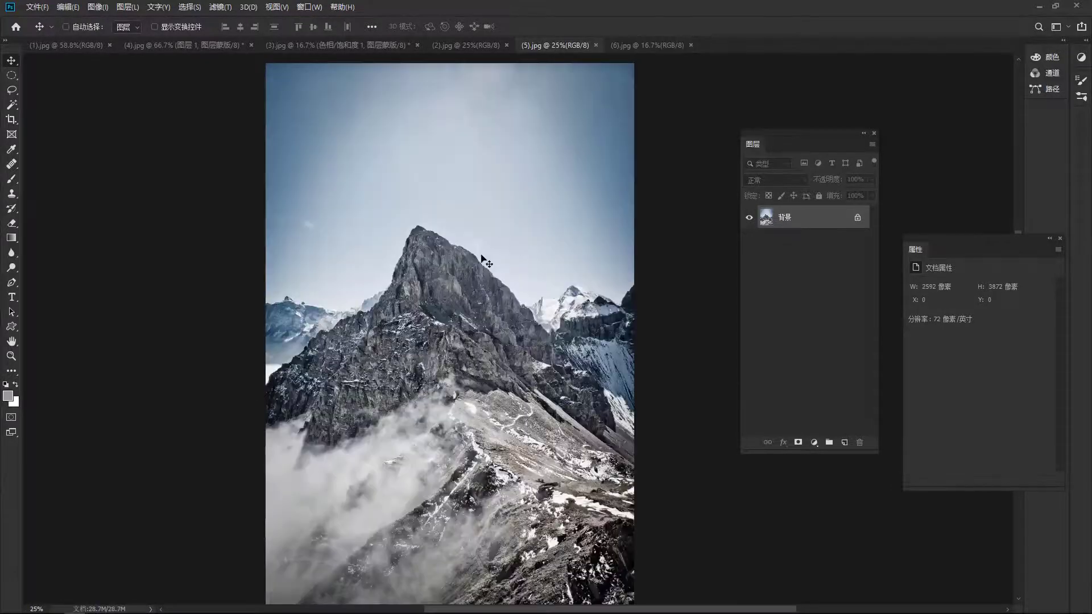
pyautogui.moveTo(516, 373); pyautogui.dragTo(507, 387)
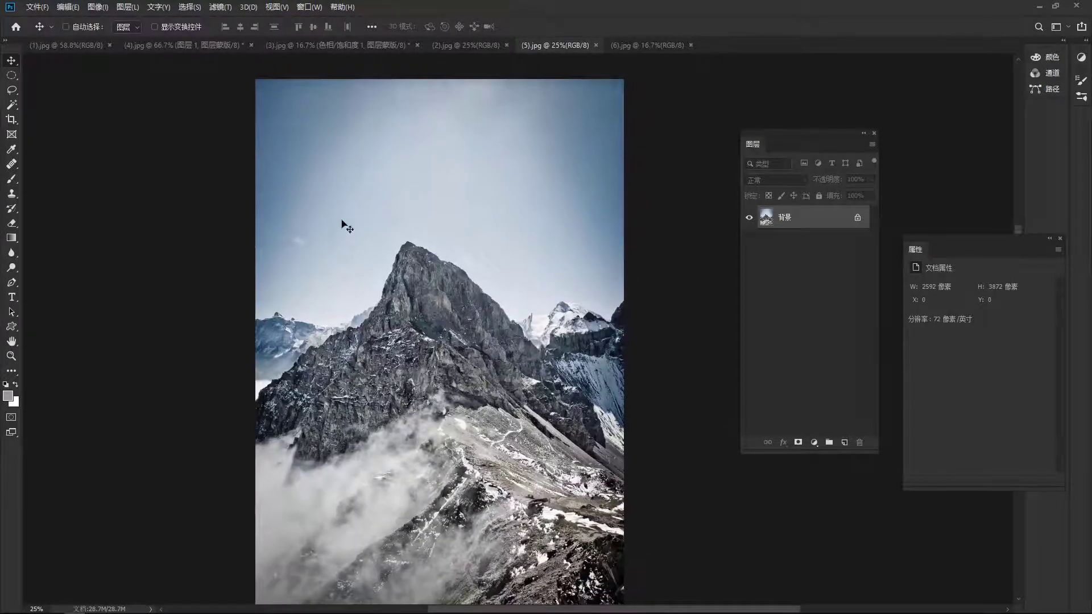
pyautogui.click(441, 203)
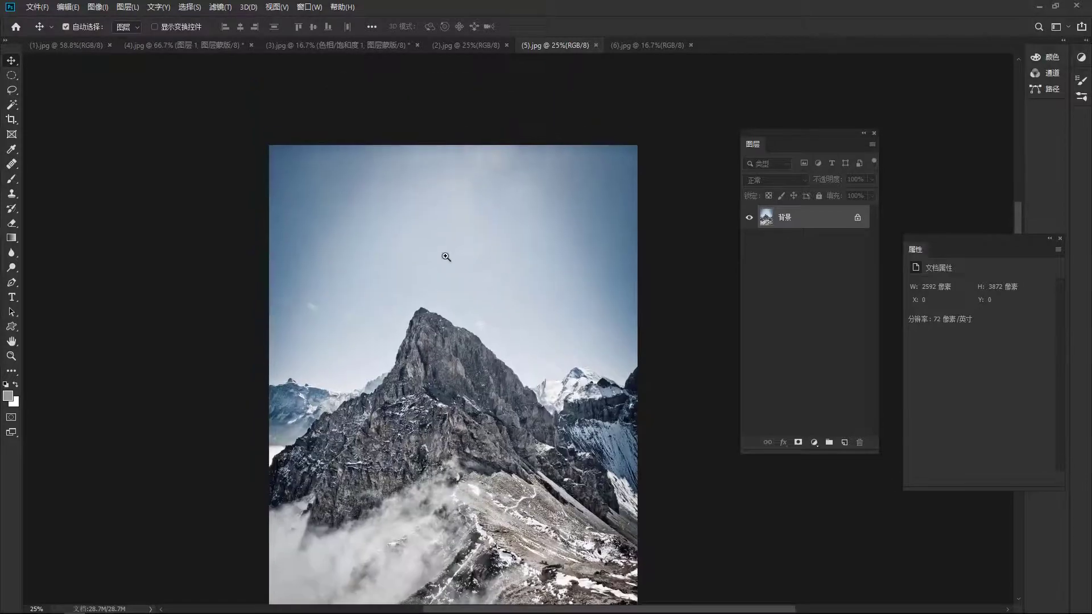
pyautogui.click(633, 46)
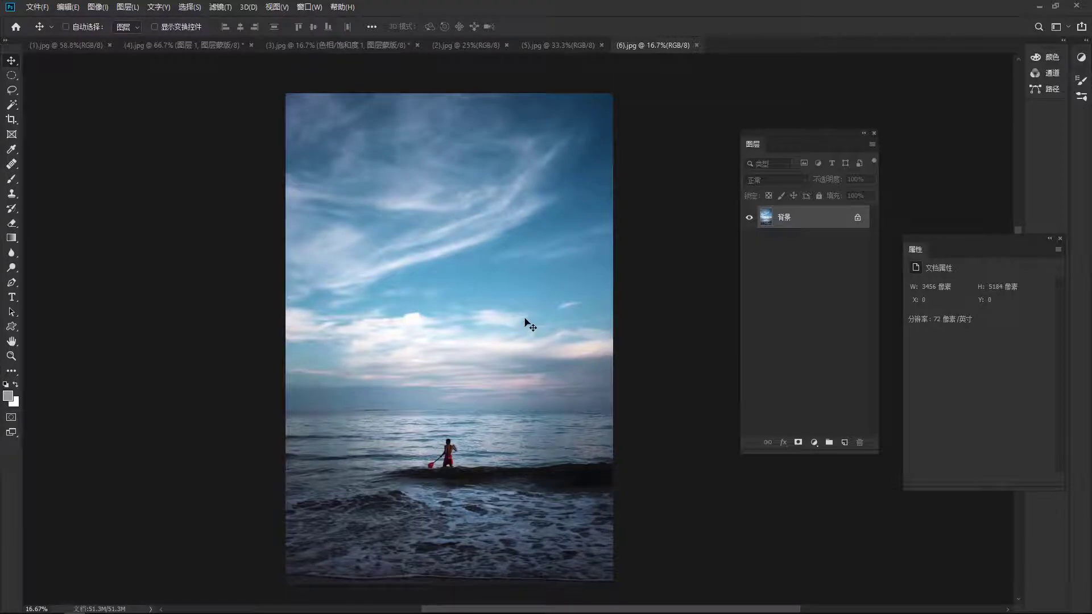
pyautogui.click(557, 46)
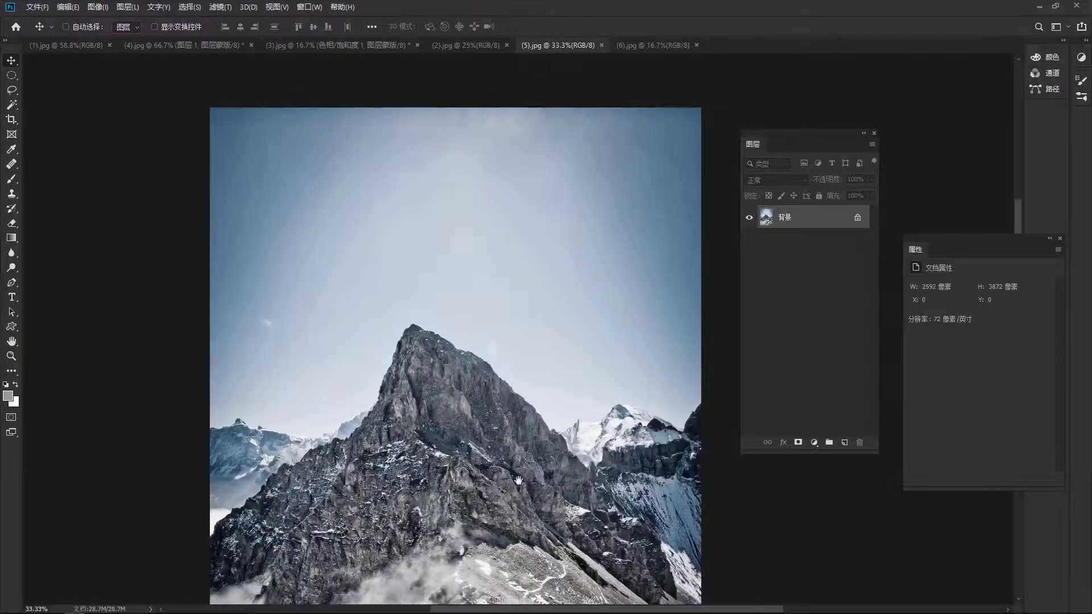
pyautogui.scroll(-3, 502, 290)
pyautogui.scroll(-1, 503, 290)
pyautogui.scroll(1, 502, 290)
pyautogui.scroll(1, 502, 291)
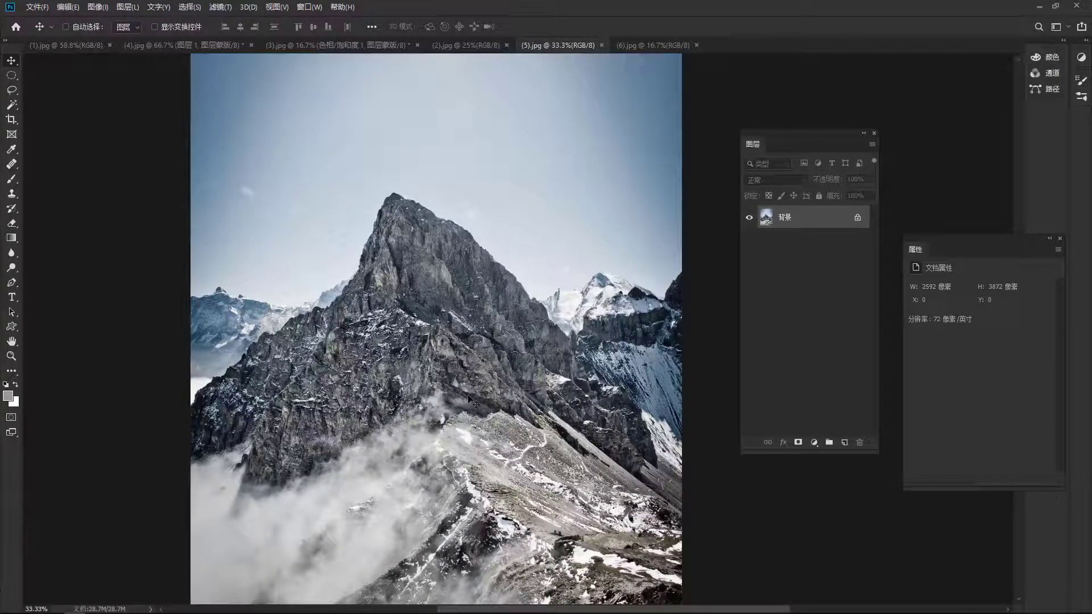
pyautogui.hotkey('ctrl', '-')
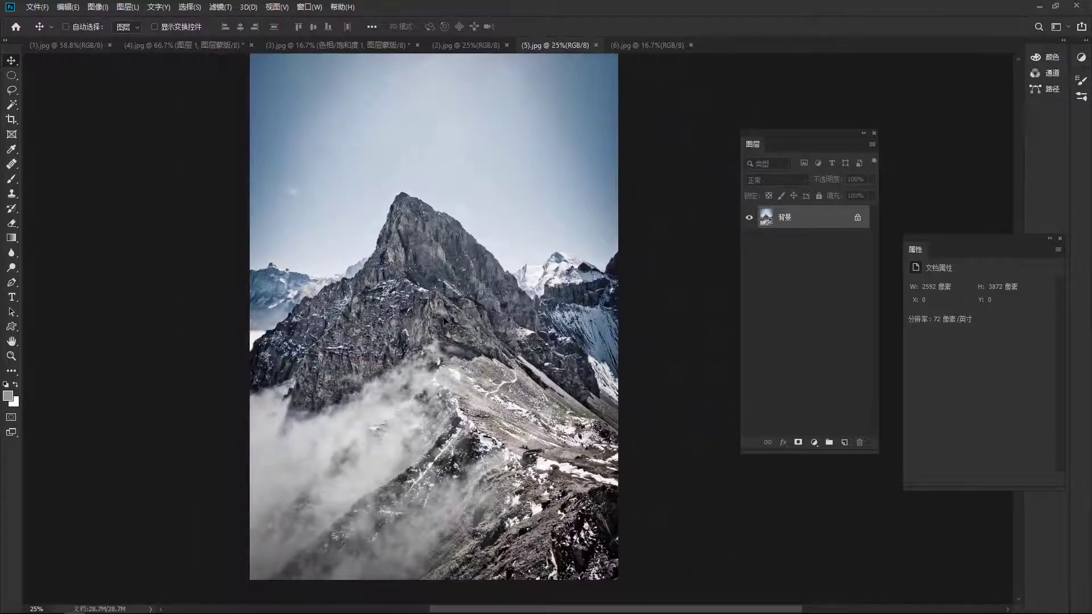
# - Select the mountain peak and snowy slope with Quick Selection at brush size 300
pyautogui.click(13, 91)
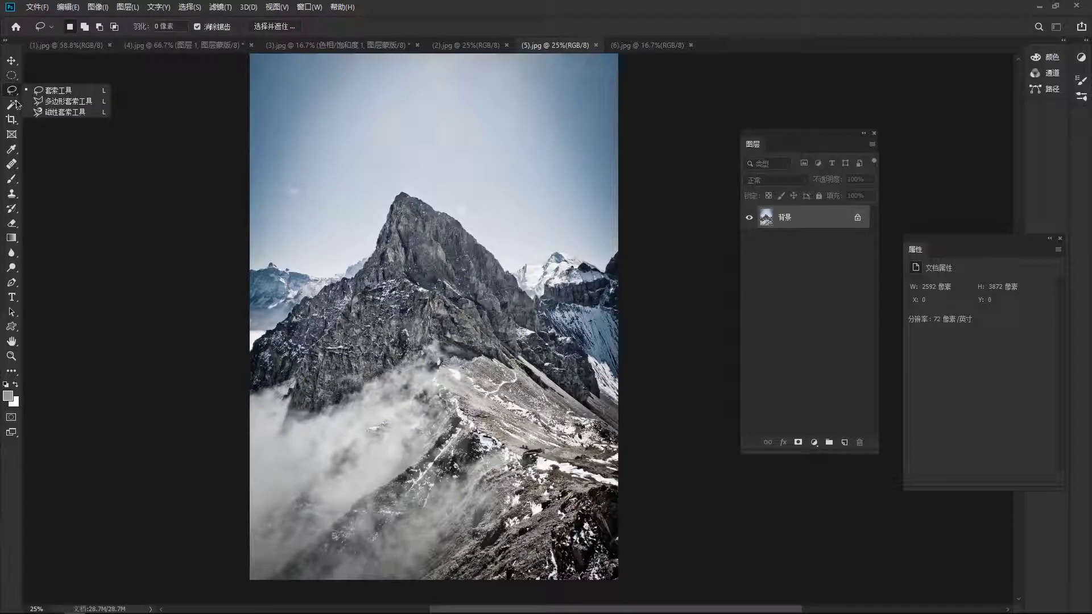
pyautogui.click(13, 104)
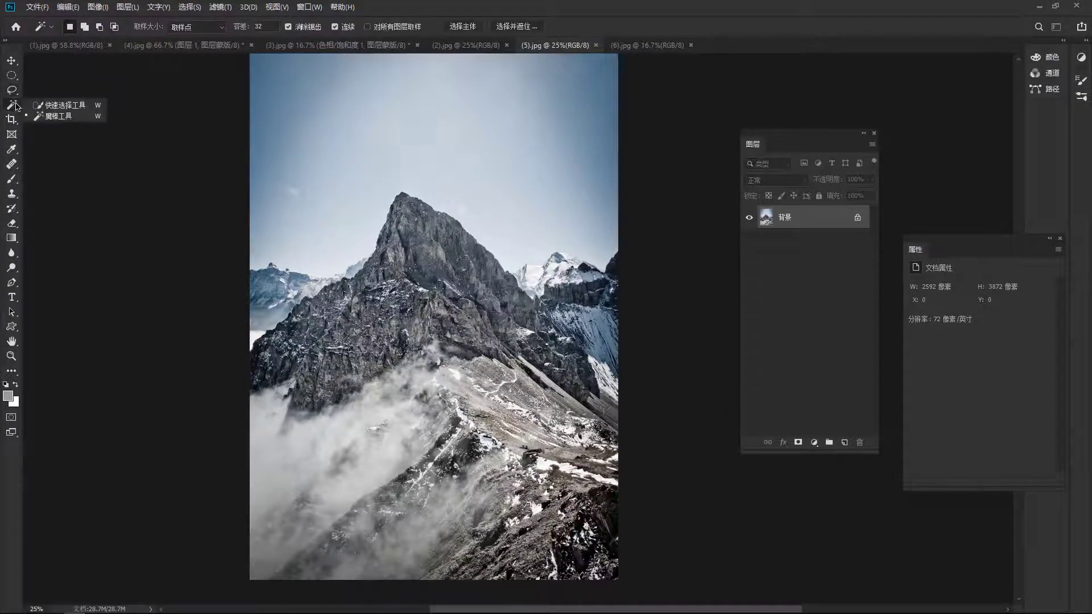
pyautogui.click(65, 106)
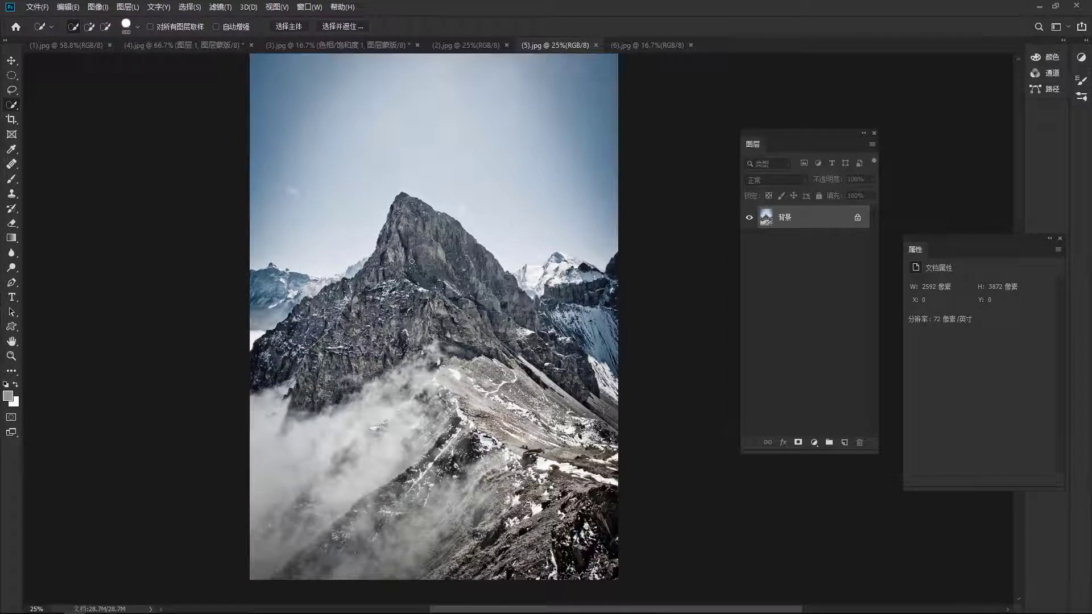
pyautogui.press(']')
pyautogui.press(']')
pyautogui.press(']')
pyautogui.press(']')
pyautogui.moveTo(412, 255)
pyautogui.mouseDown()
pyautogui.moveTo(301, 366)
pyautogui.moveTo(302, 433)
pyautogui.mouseUp()
pyautogui.press('shift')
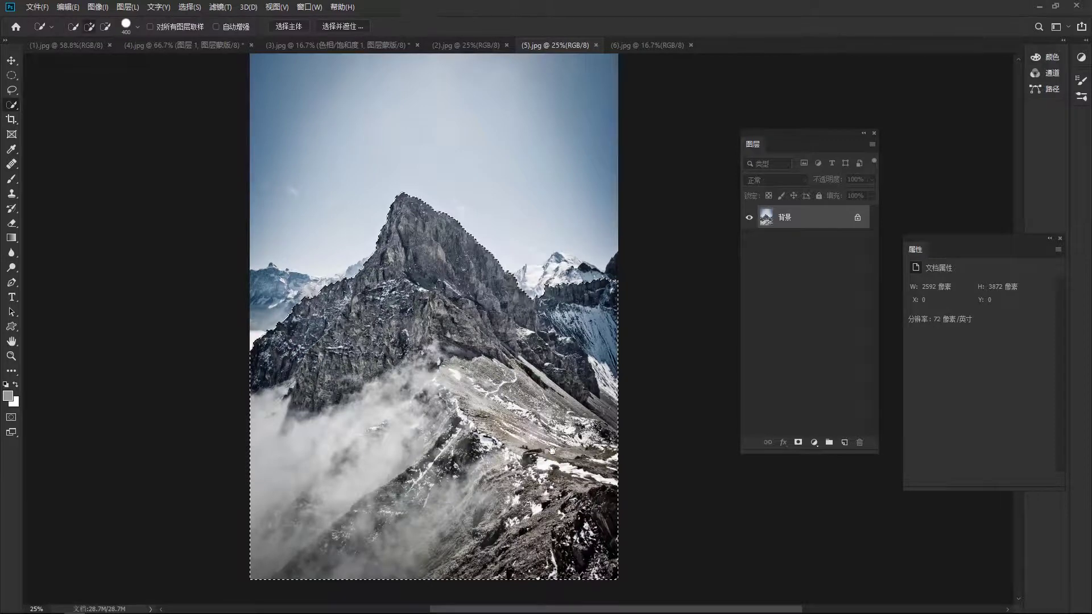
pyautogui.moveTo(551, 449); pyautogui.dragTo(413, 449)
pyautogui.scroll(5, 482, 272)
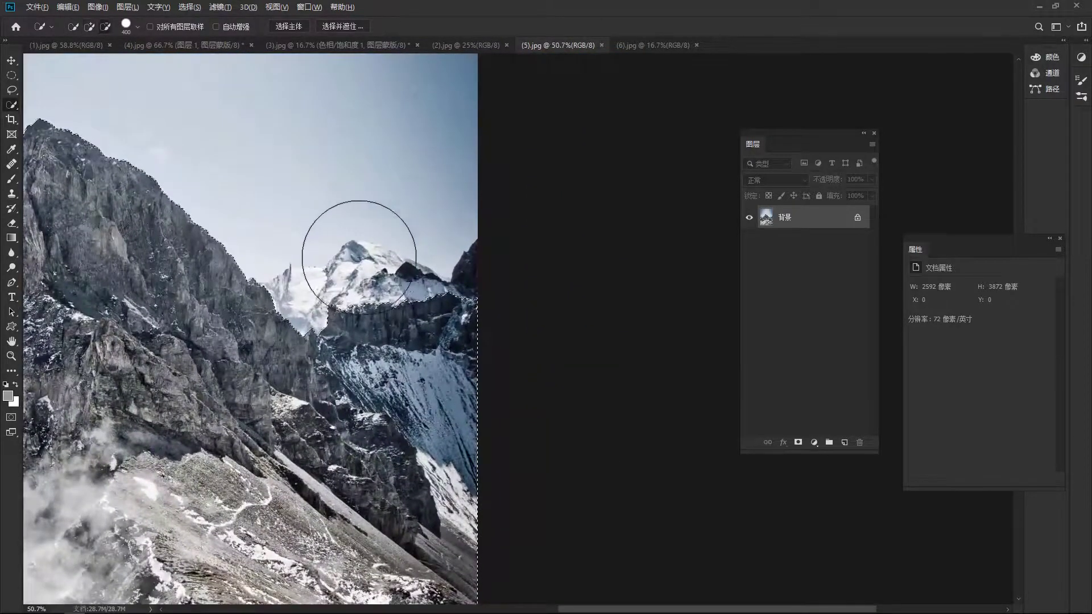
pyautogui.moveTo(487, 292); pyautogui.dragTo(383, 251)
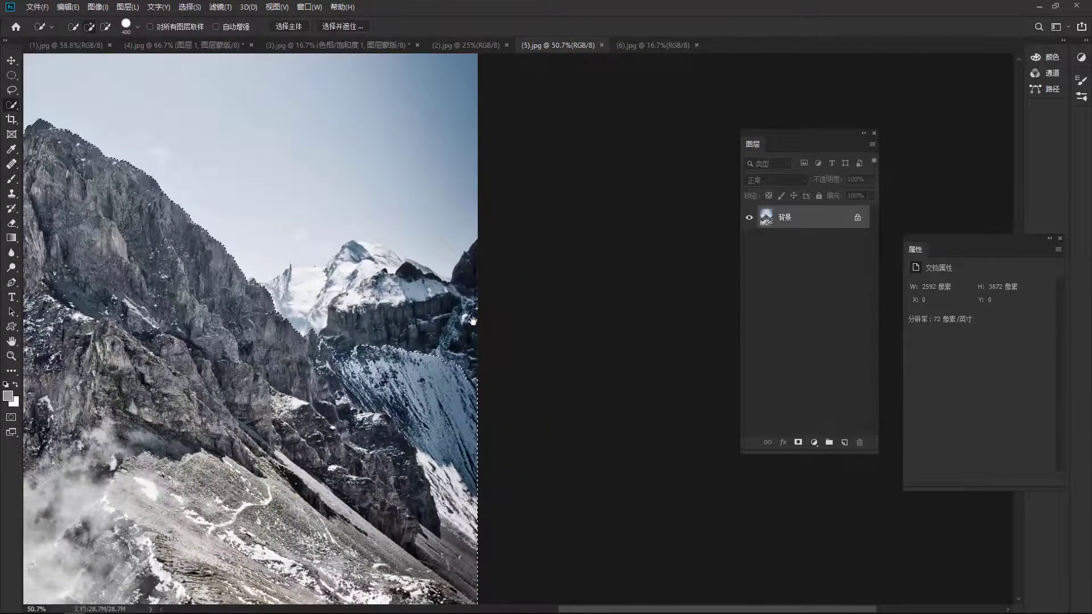
pyautogui.moveTo(473, 321); pyautogui.dragTo(739, 321)
pyautogui.scroll(-3, 336, 309)
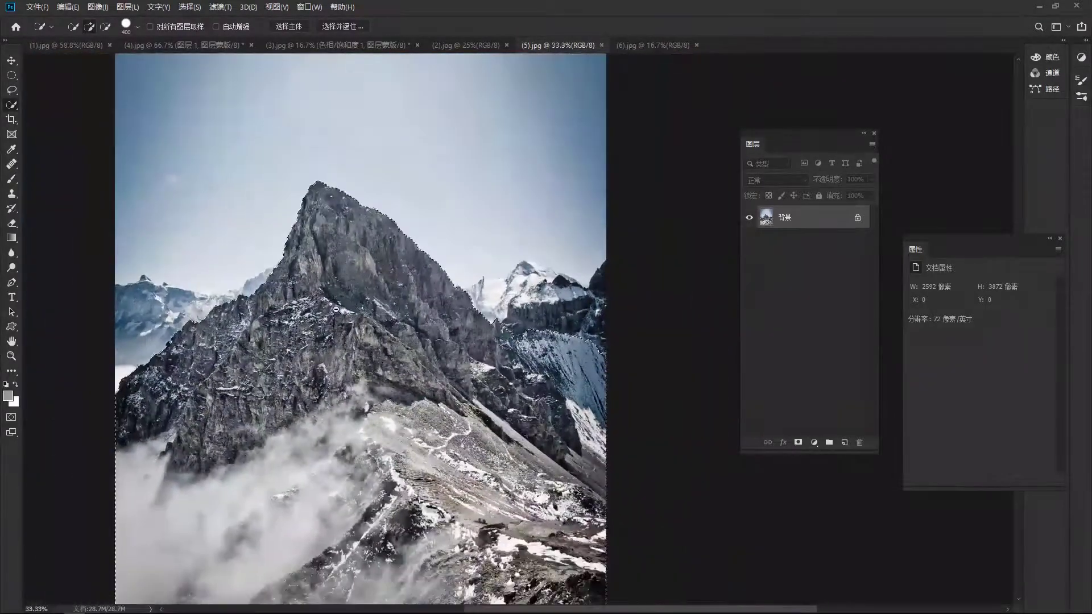
pyautogui.scroll(-2, 336, 309)
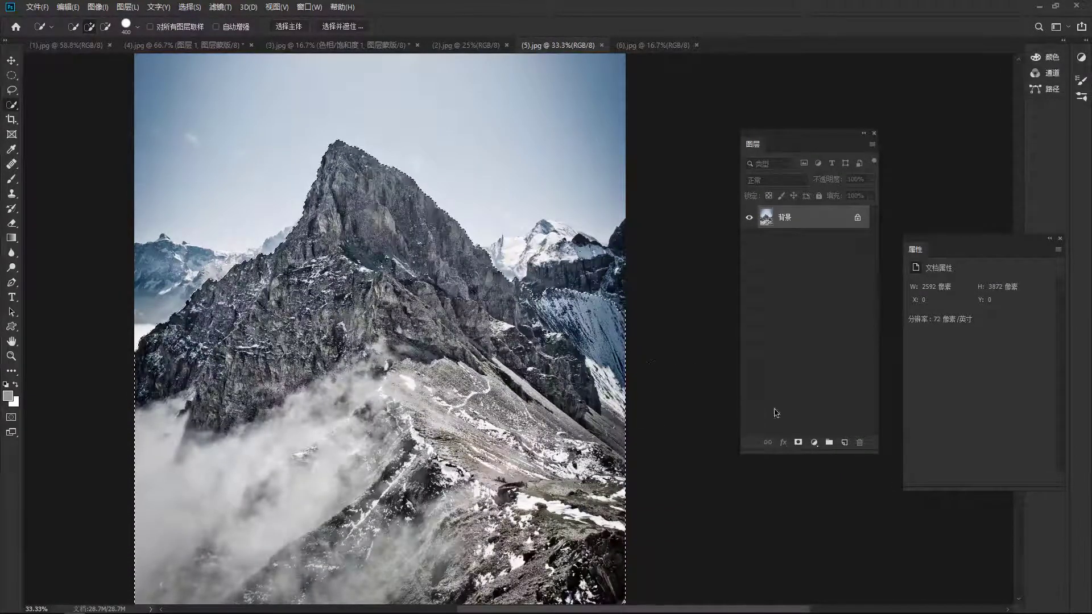
# - Turn the mountain selection into a layer mask and zoom out to the whole canvas
pyautogui.click(798, 443)
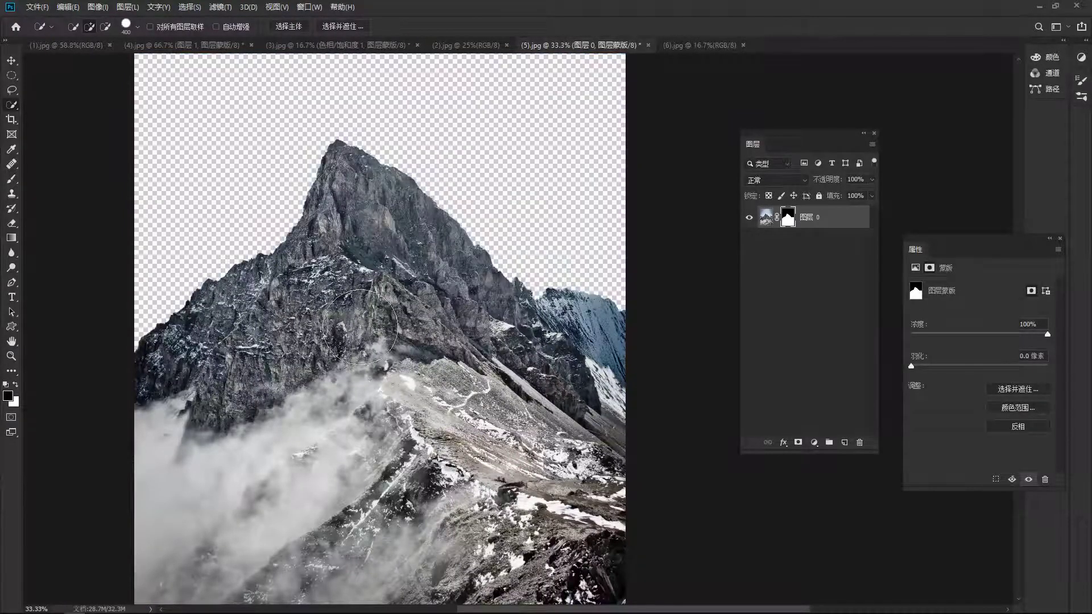
pyautogui.moveTo(267, 399); pyautogui.dragTo(403, 421)
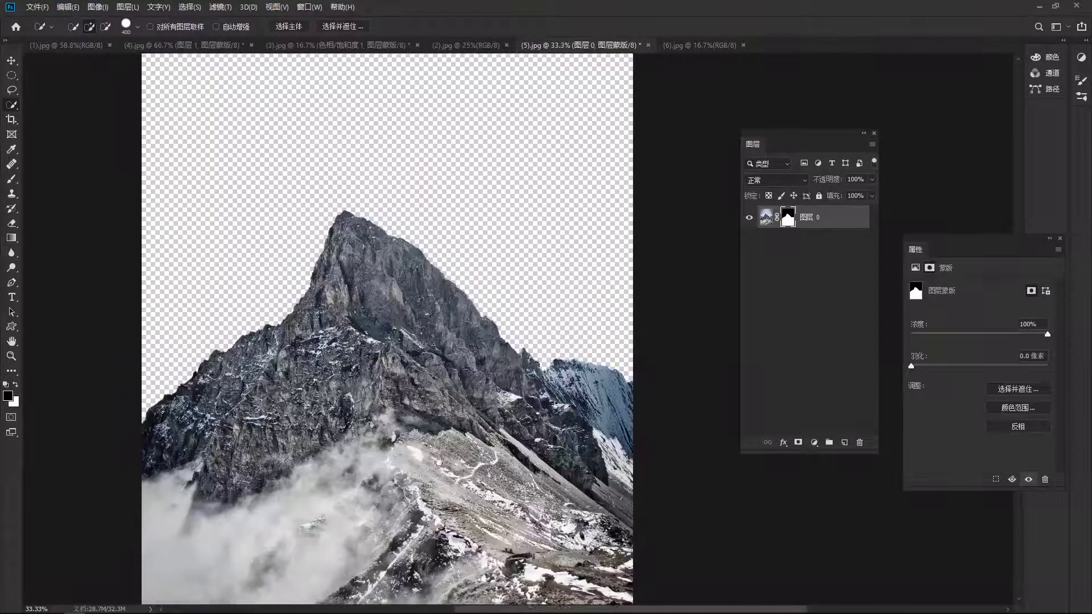
pyautogui.hotkey('ctrl', '-')
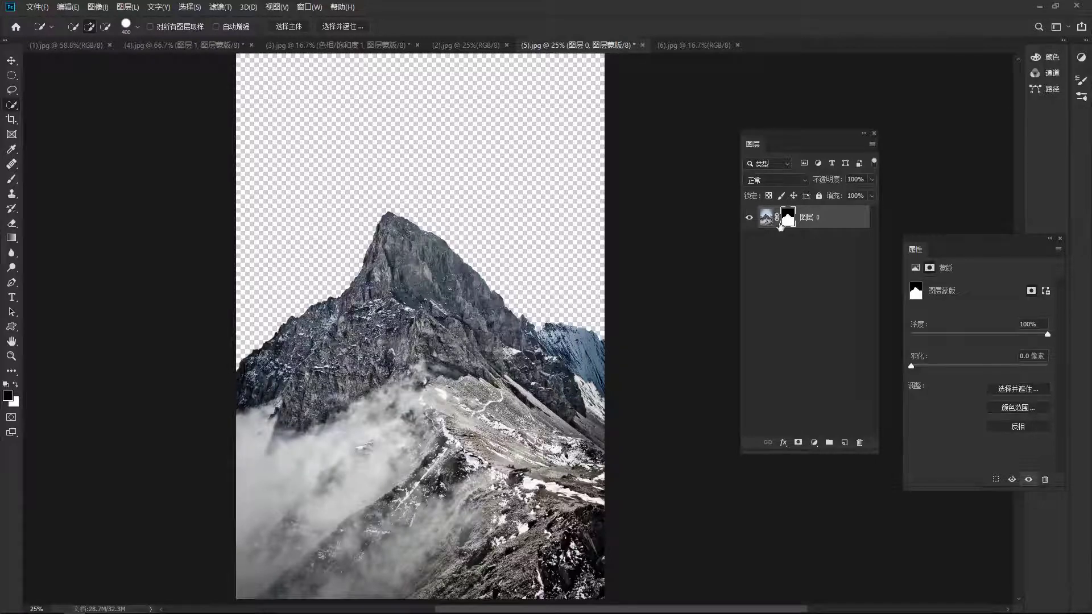
pyautogui.click(12, 60)
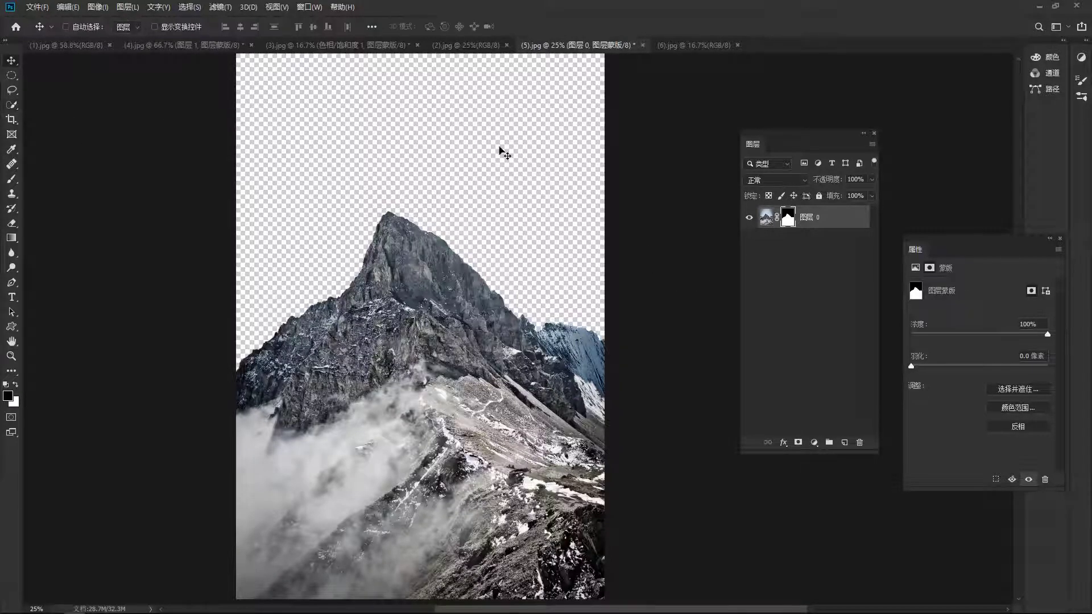
pyautogui.click(689, 46)
# - Bring the sky photo into the mountain document as a layer beneath the mountain cutout
pyautogui.moveTo(555, 184)
pyautogui.mouseDown()
pyautogui.moveTo(536, 82)
pyautogui.moveTo(476, 208)
pyautogui.mouseUp()
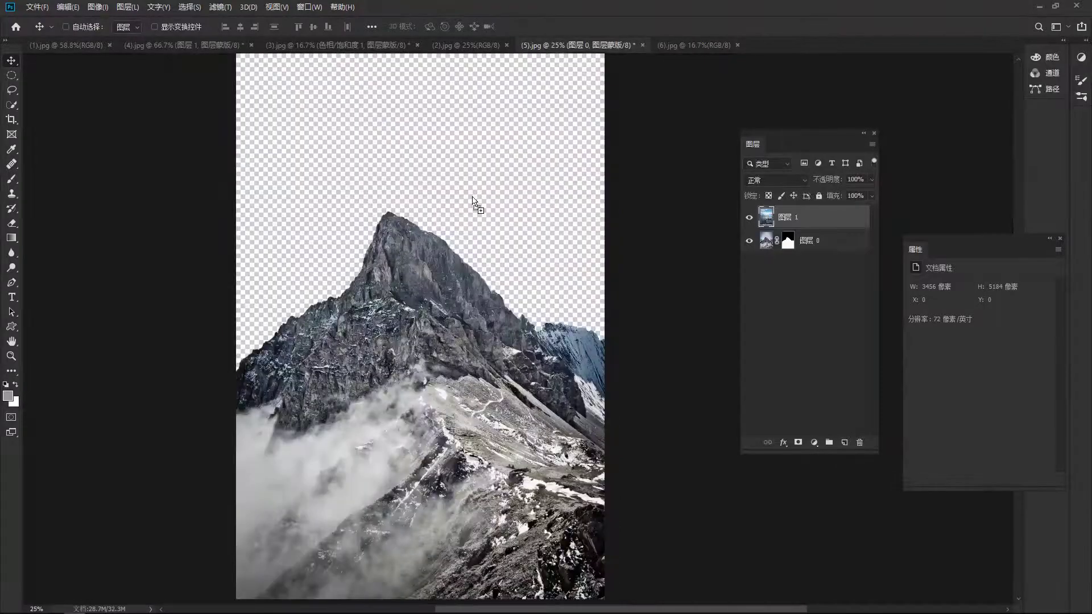
pyautogui.moveTo(790, 222); pyautogui.dragTo(787, 250)
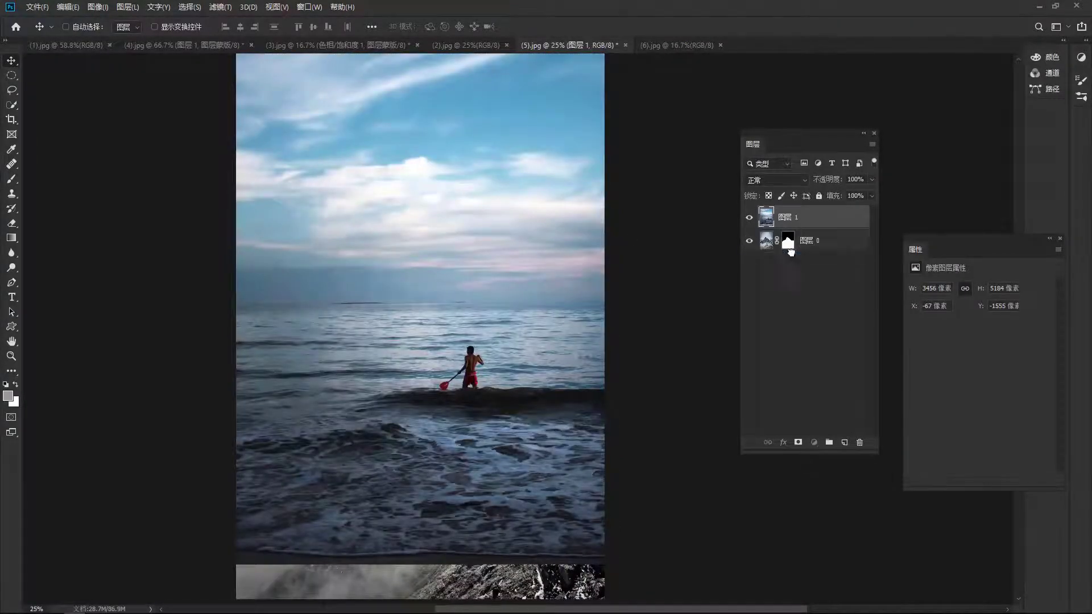
pyautogui.moveTo(487, 244)
pyautogui.mouseDown()
pyautogui.moveTo(487, 327)
pyautogui.moveTo(500, 266)
pyautogui.mouseUp()
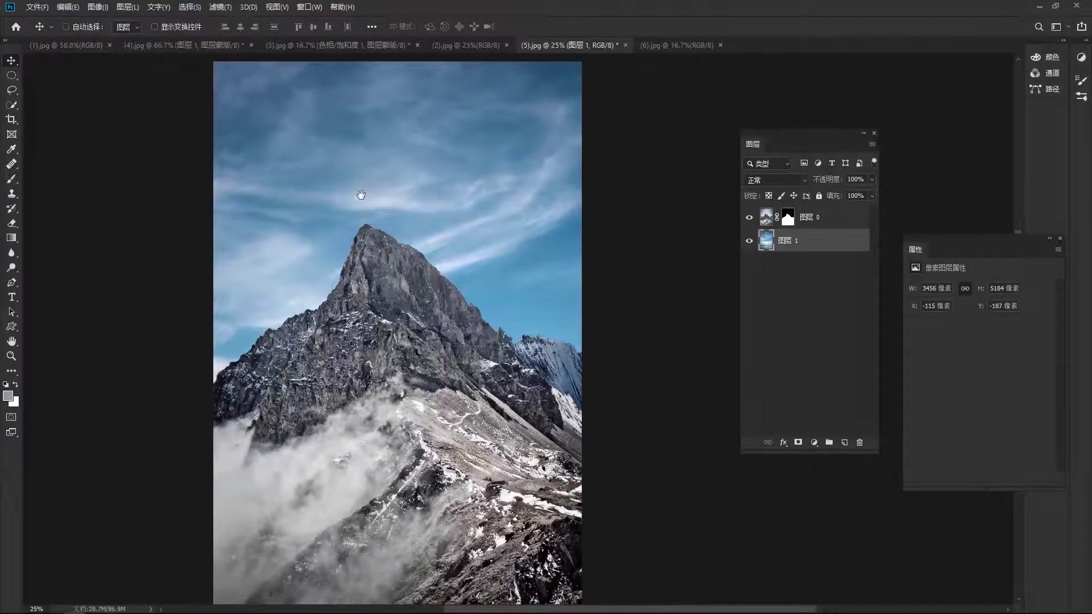
pyautogui.moveTo(415, 273); pyautogui.dragTo(481, 267)
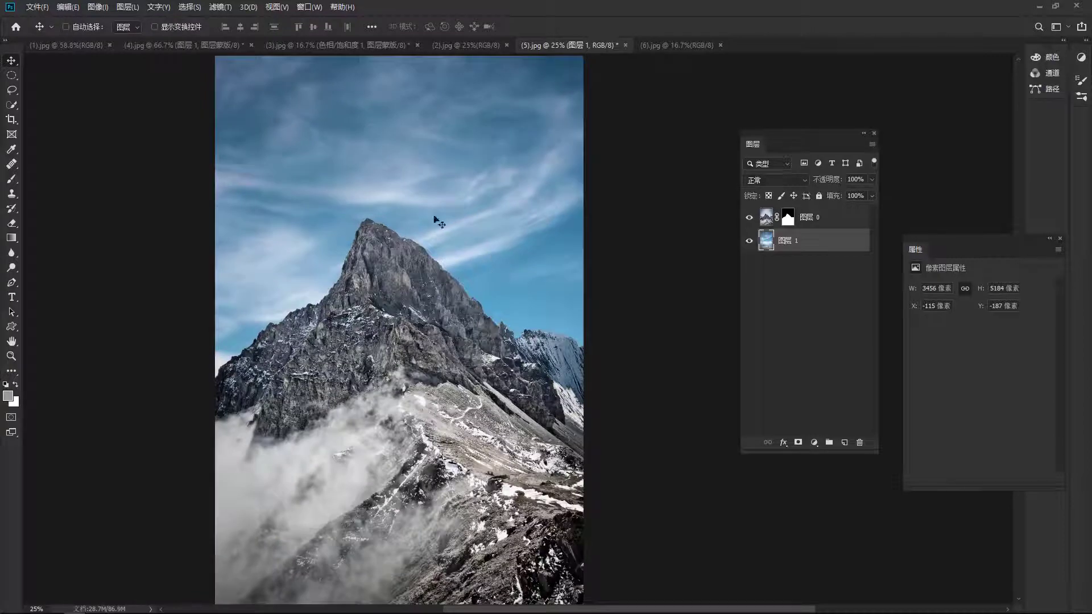
pyautogui.click(765, 226)
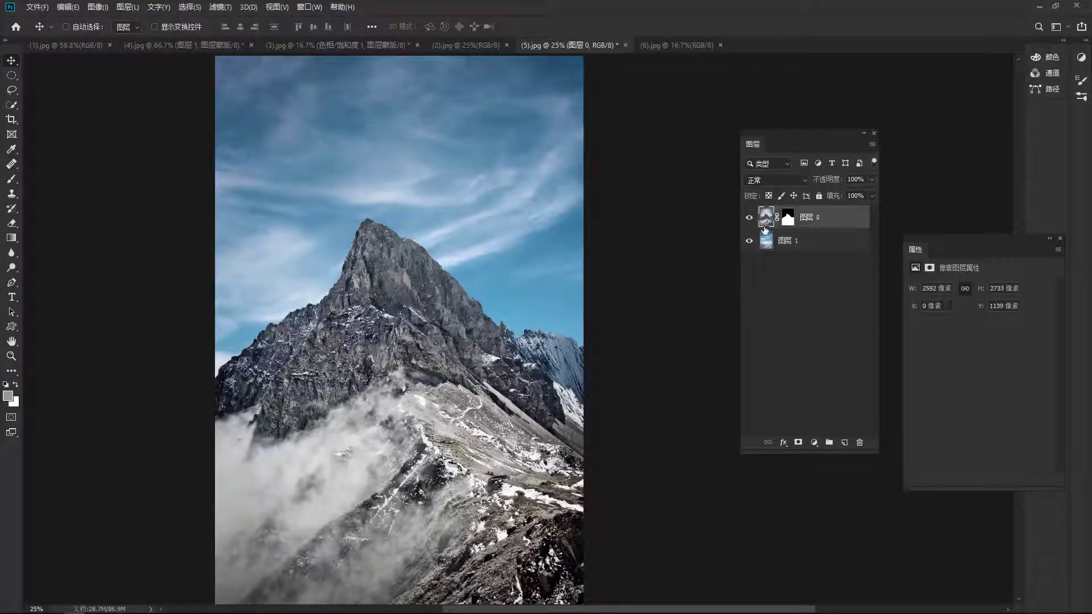
pyautogui.click(750, 218)
# - Shift the sky layer down so white clouds frame the peak
pyautogui.moveTo(461, 274); pyautogui.dragTo(465, 293)
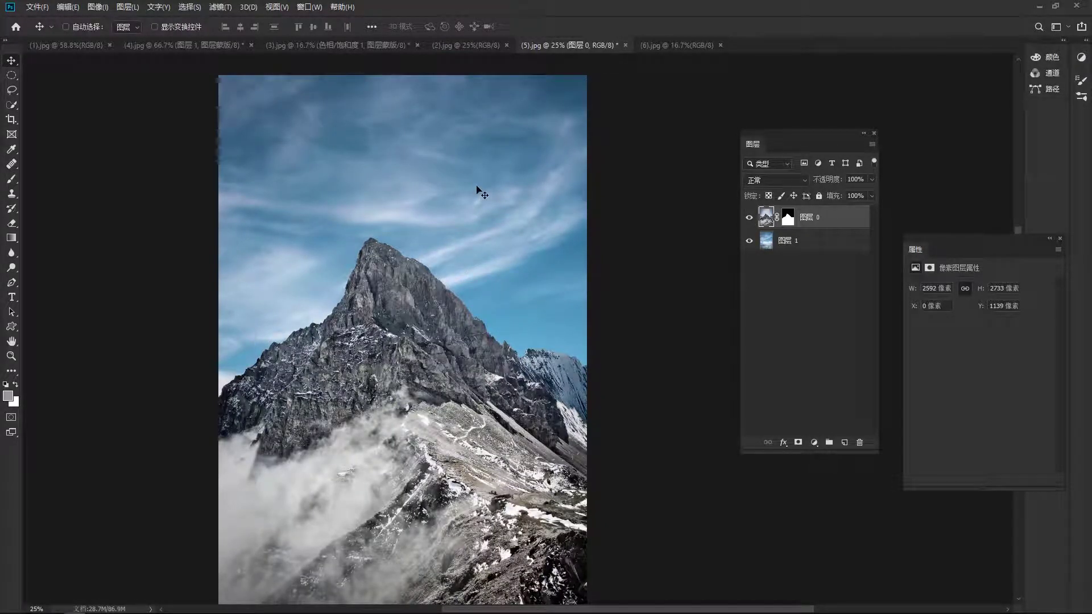
pyautogui.moveTo(478, 189)
pyautogui.mouseDown()
pyautogui.moveTo(508, 228)
pyautogui.moveTo(511, 212)
pyautogui.mouseUp()
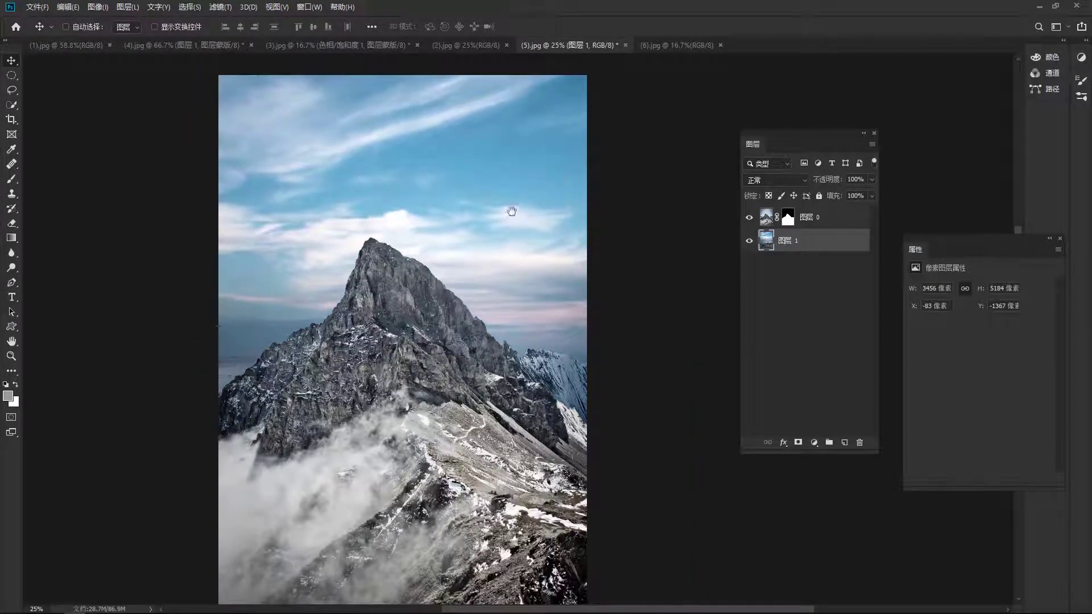
pyautogui.moveTo(444, 356); pyautogui.dragTo(442, 370)
pyautogui.moveTo(504, 181); pyautogui.dragTo(505, 280)
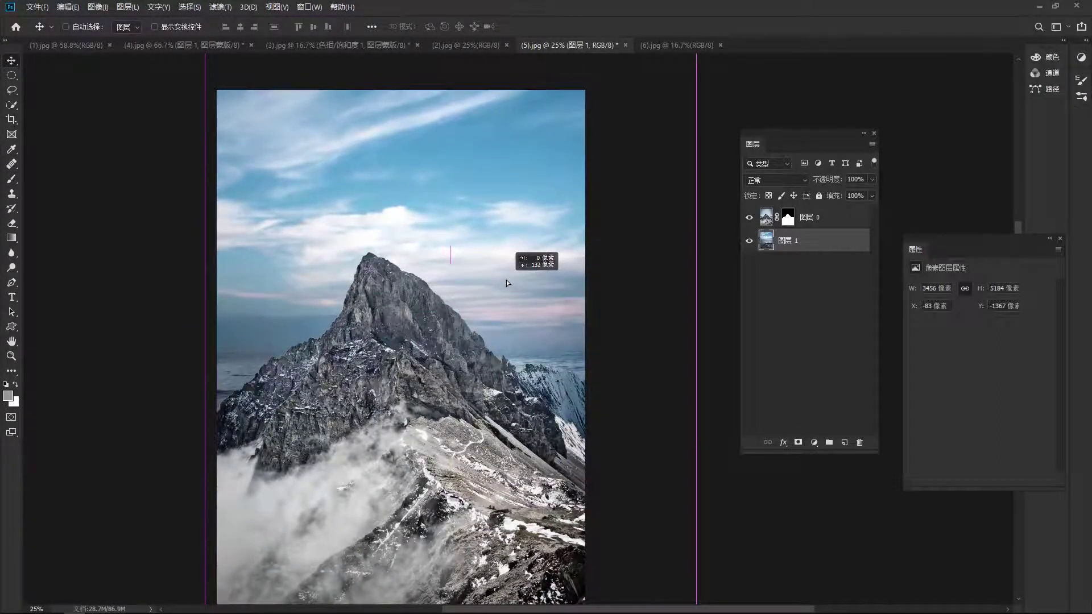
pyautogui.click(830, 218)
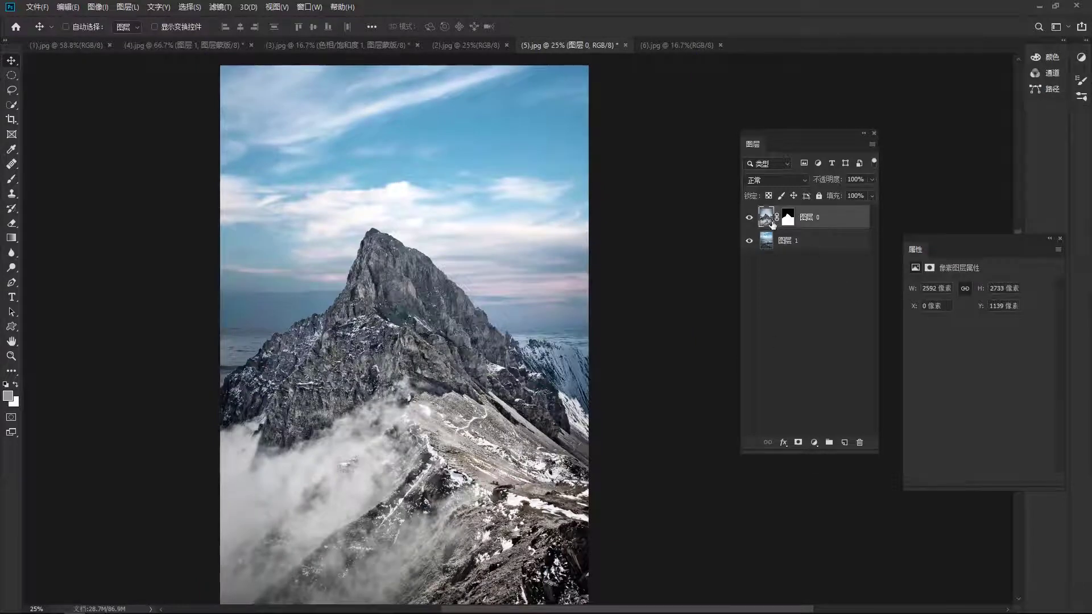
# - Add a Color Balance layer clipped to 图层 0 with cyan–red −7 and yellow–blue +18
pyautogui.click(749, 217)
pyautogui.click(814, 442)
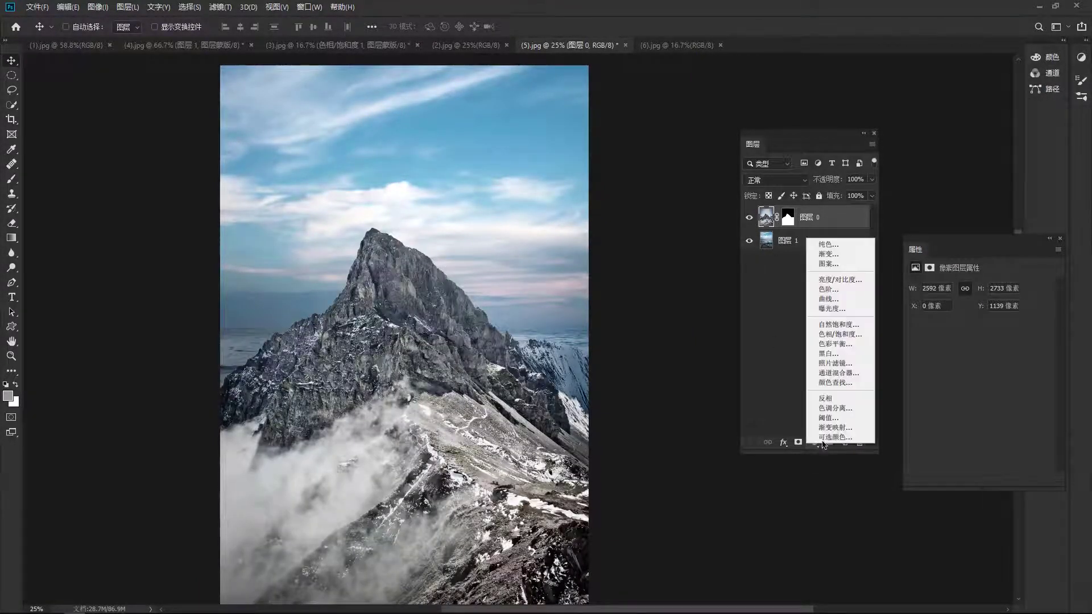
pyautogui.click(847, 344)
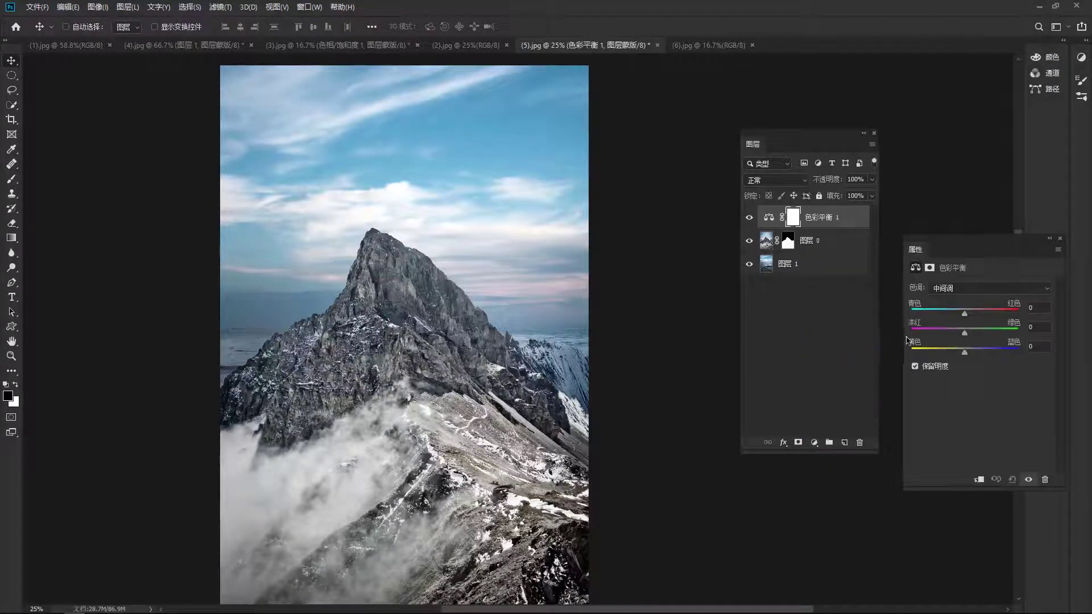
pyautogui.click(978, 480)
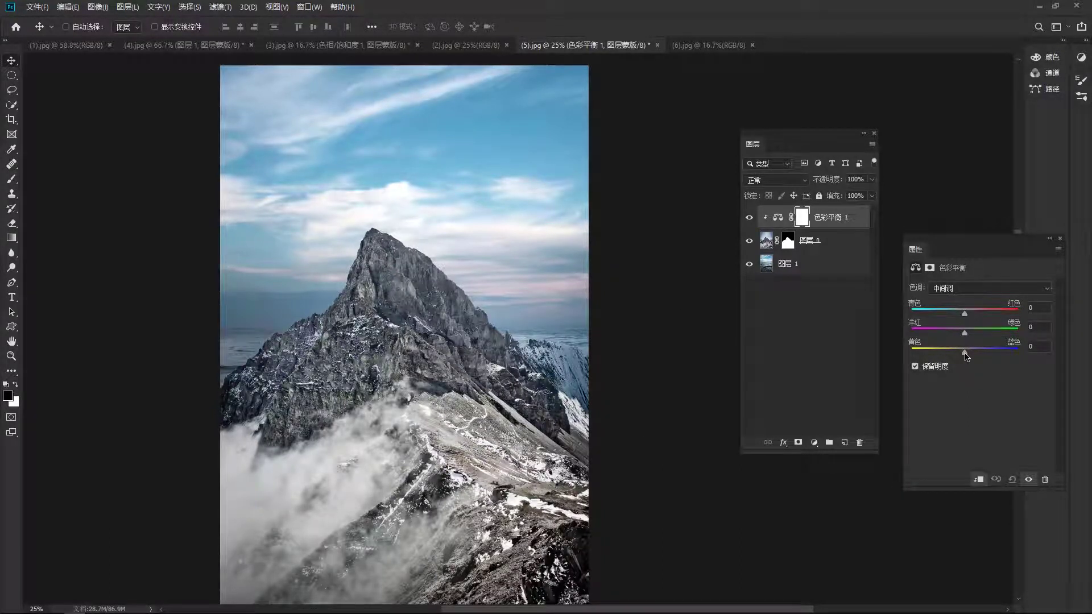
pyautogui.moveTo(965, 352); pyautogui.dragTo(975, 353)
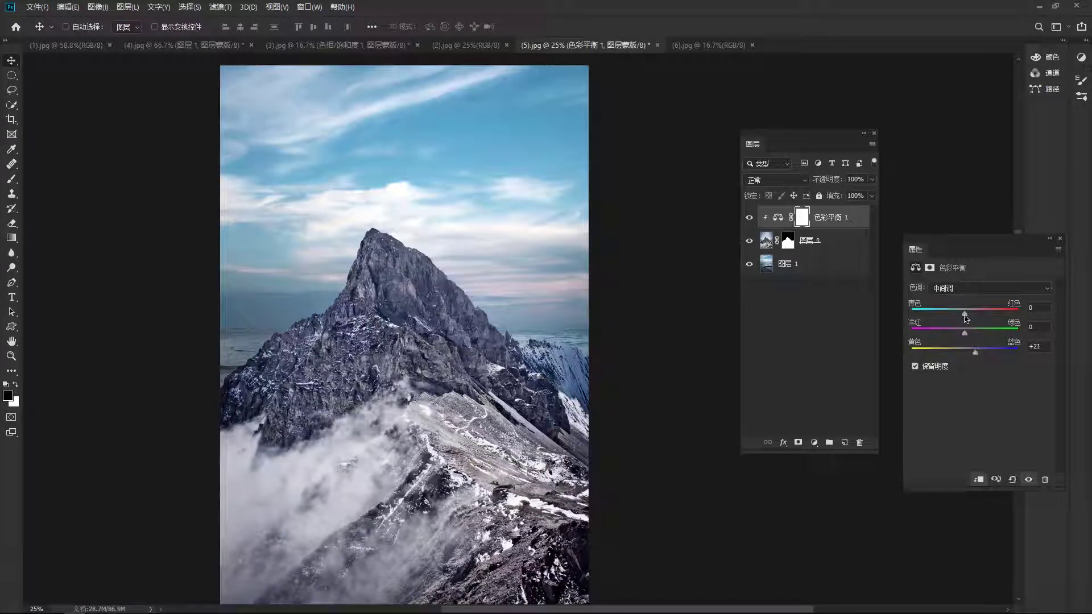
pyautogui.moveTo(965, 315); pyautogui.dragTo(962, 317)
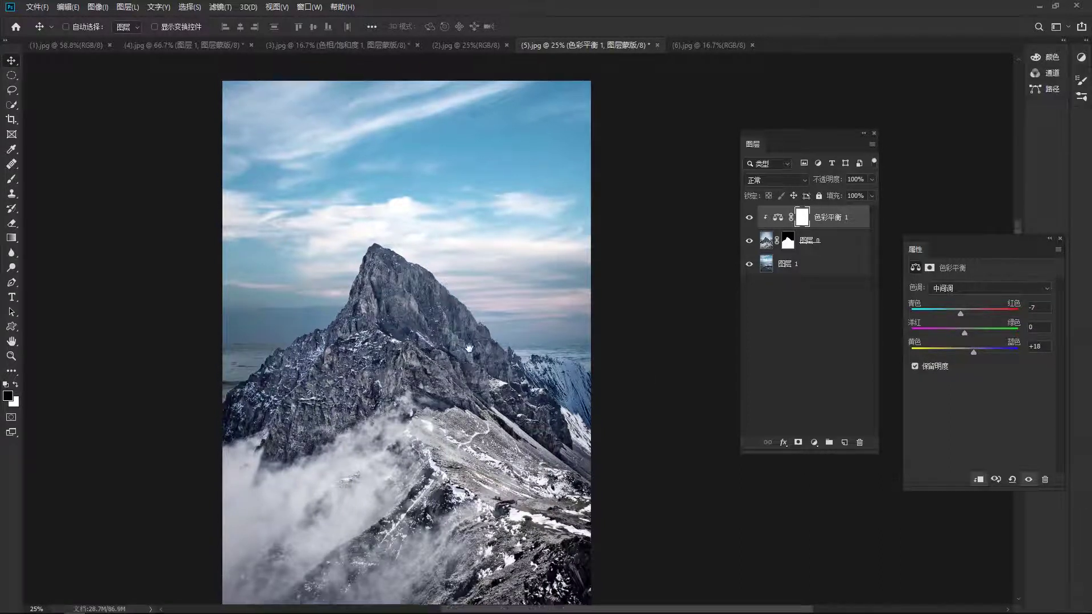
pyautogui.moveTo(1019, 246); pyautogui.dragTo(951, 262)
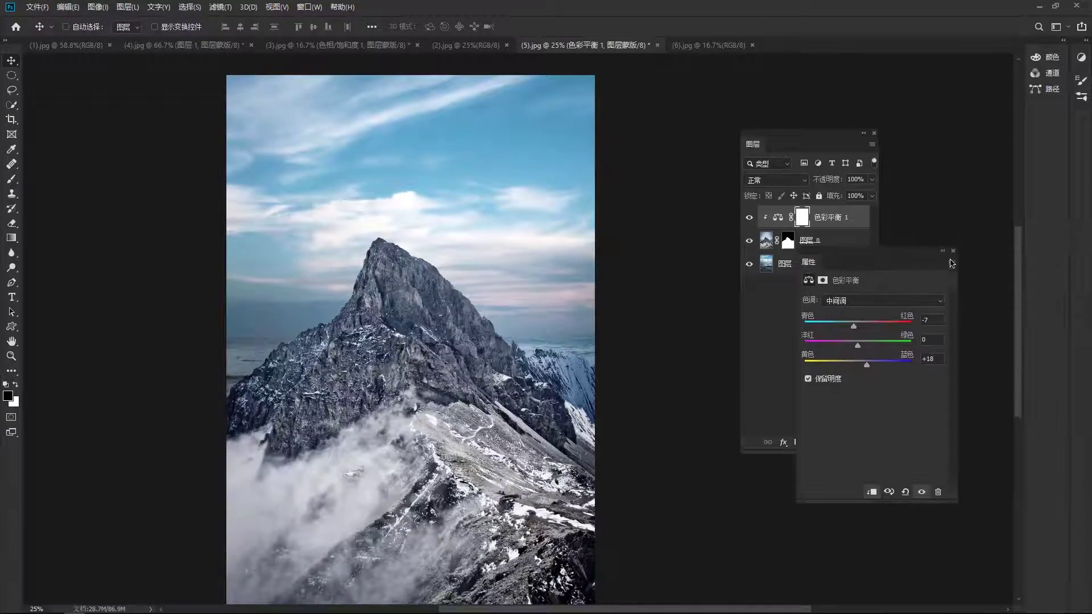
pyautogui.click(953, 250)
pyautogui.moveTo(807, 136); pyautogui.dragTo(836, 144)
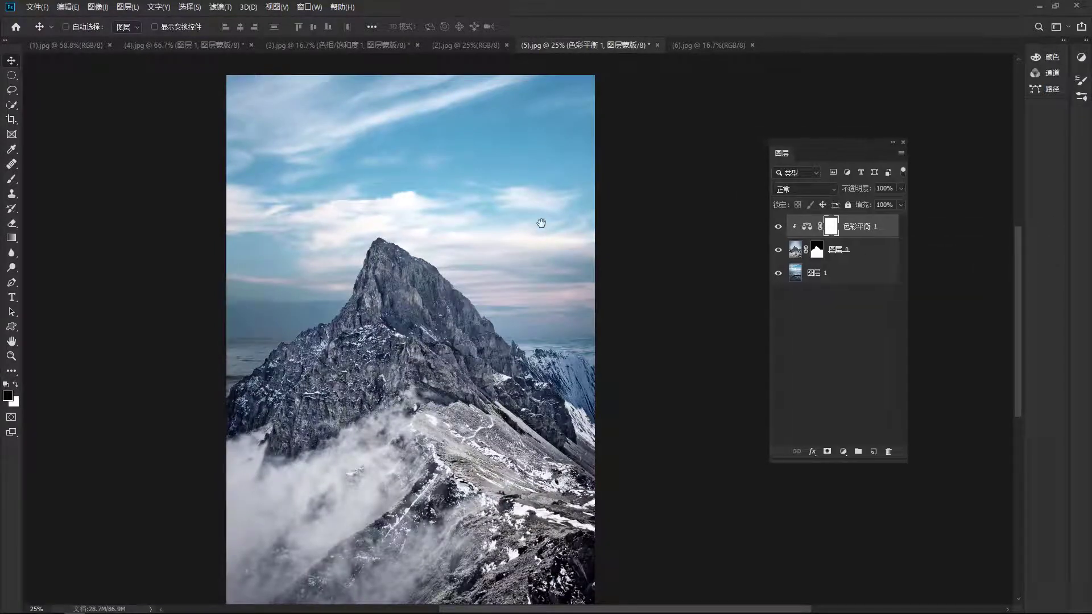
pyautogui.moveTo(541, 223); pyautogui.dragTo(558, 205)
pyautogui.click(214, 47)
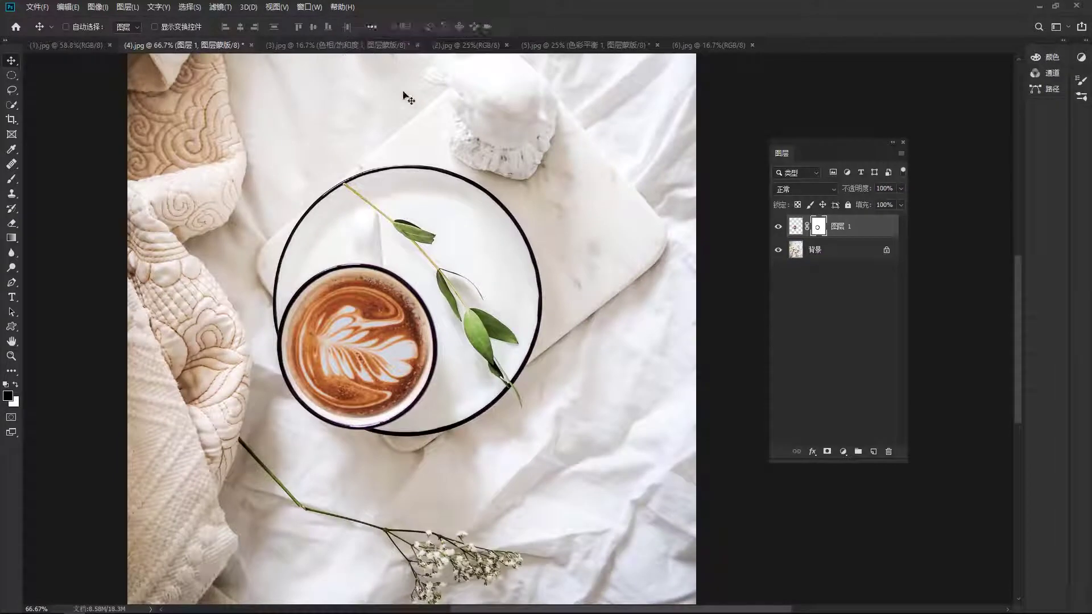
pyautogui.moveTo(524, 267); pyautogui.dragTo(529, 261)
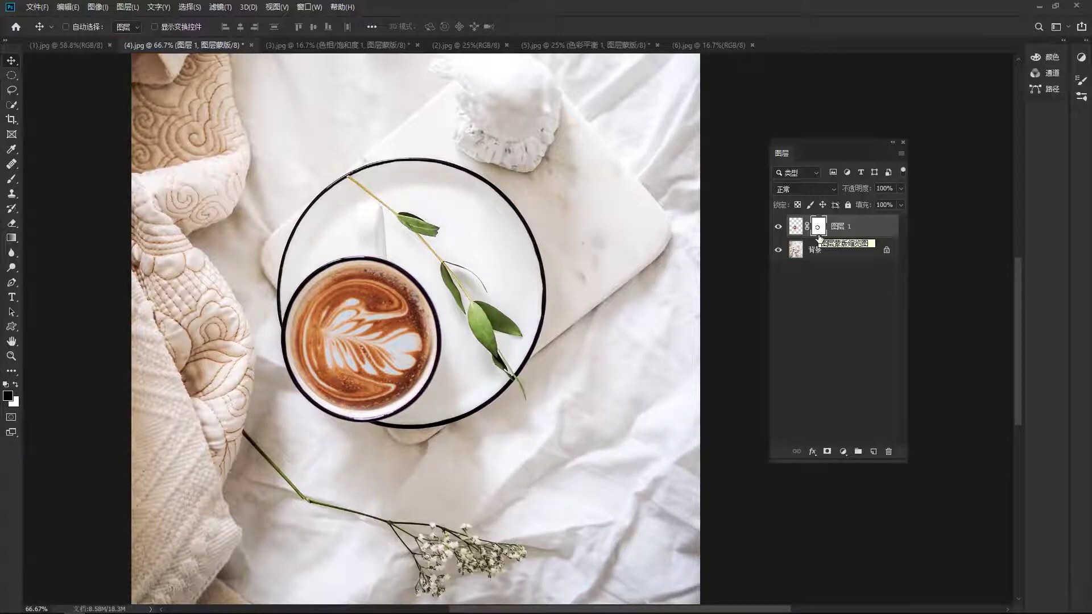
pyautogui.click(695, 50)
pyautogui.click(560, 49)
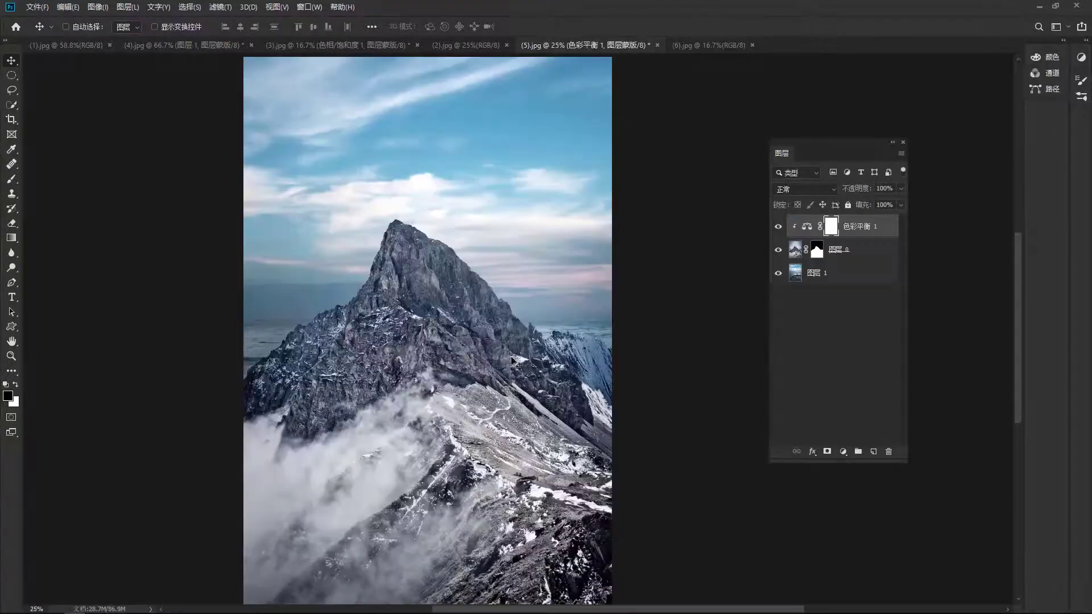
pyautogui.moveTo(510, 362); pyautogui.dragTo(499, 384)
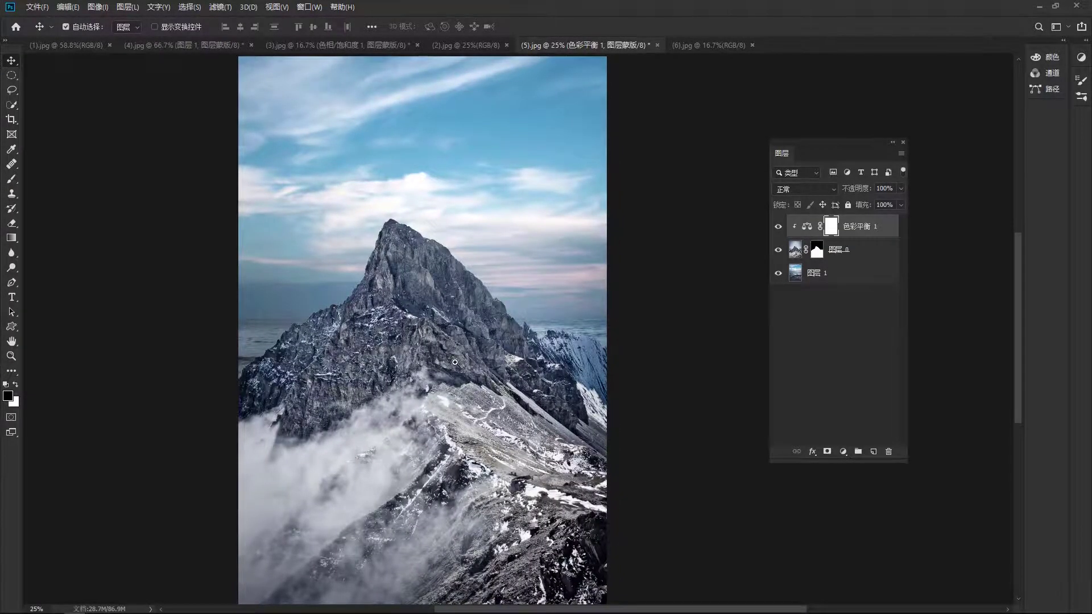
pyautogui.scroll(1, 402, 360)
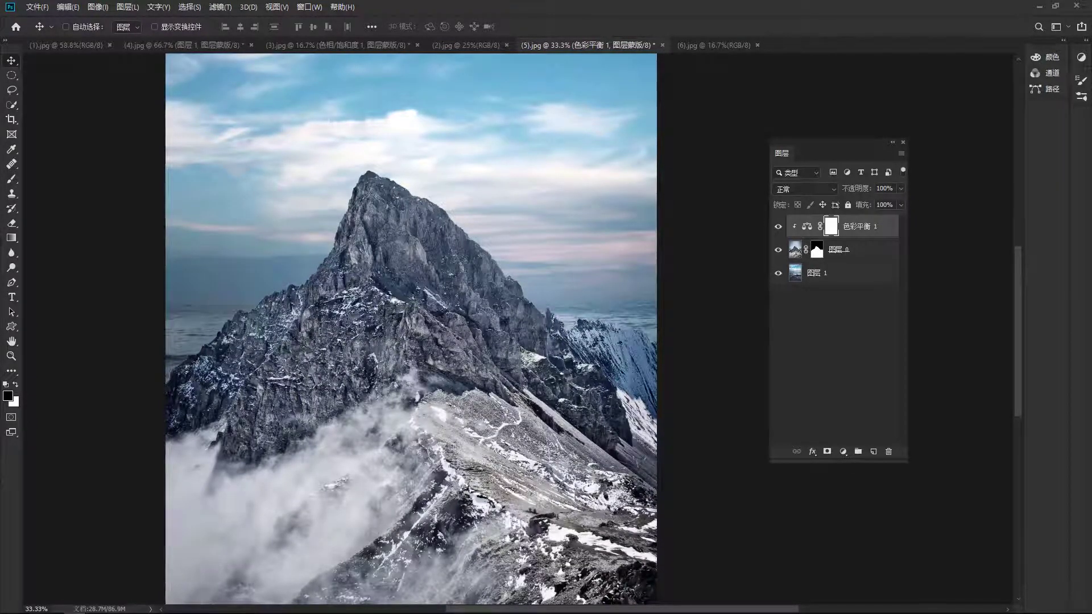
pyautogui.hotkey('alt', 'Tab')
pyautogui.click(383, 350)
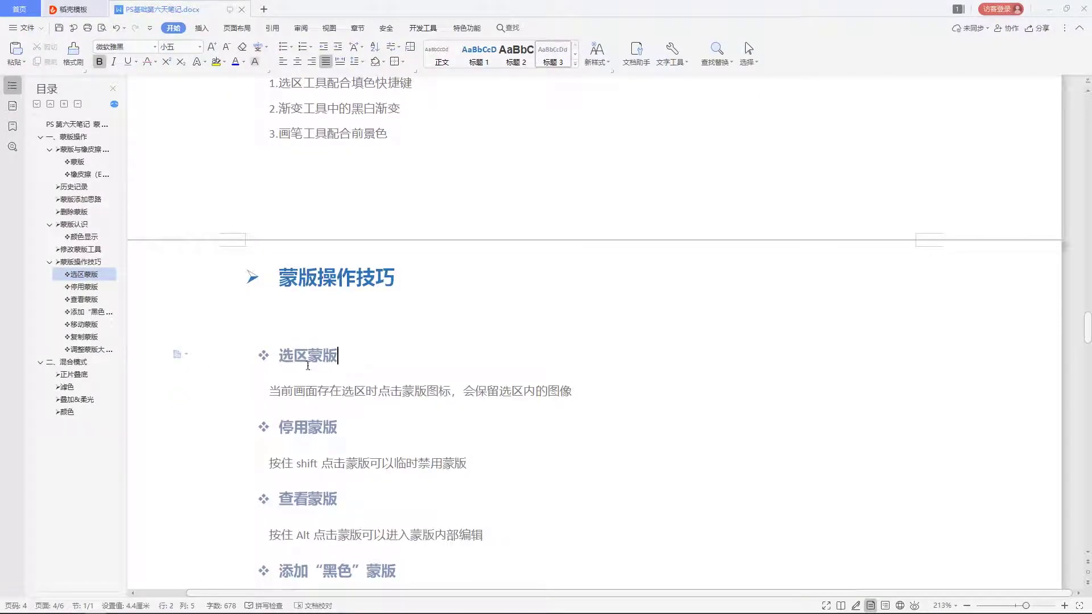
pyautogui.moveTo(278, 356); pyautogui.dragTo(340, 355)
pyautogui.click(318, 391)
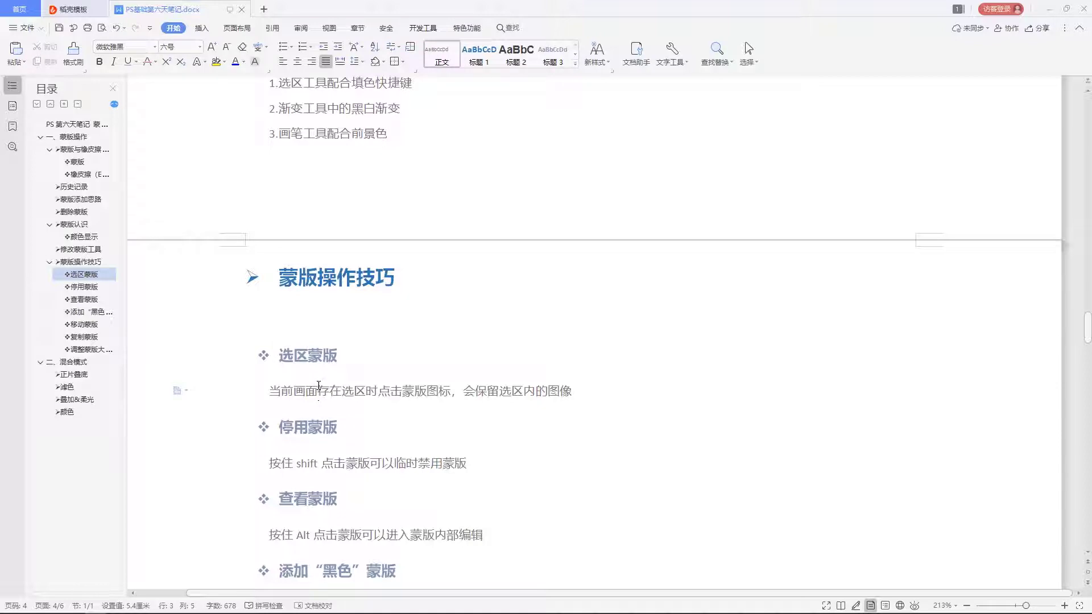
pyautogui.moveTo(282, 390)
pyautogui.mouseDown()
pyautogui.moveTo(561, 387)
pyautogui.moveTo(270, 390)
pyautogui.mouseUp()
pyautogui.click(561, 387)
pyautogui.click(459, 389)
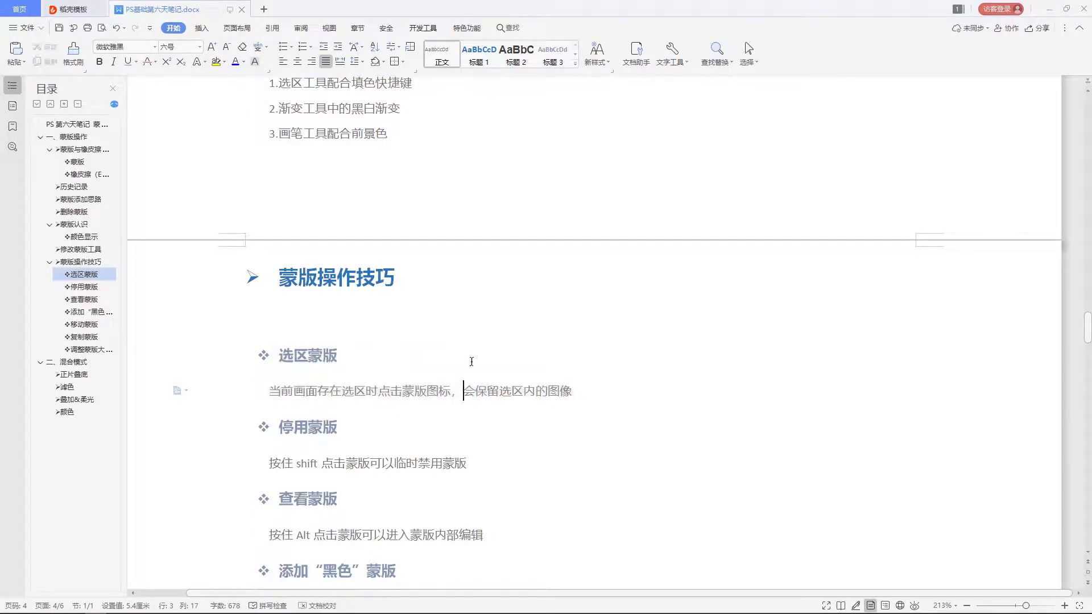
pyautogui.click(479, 354)
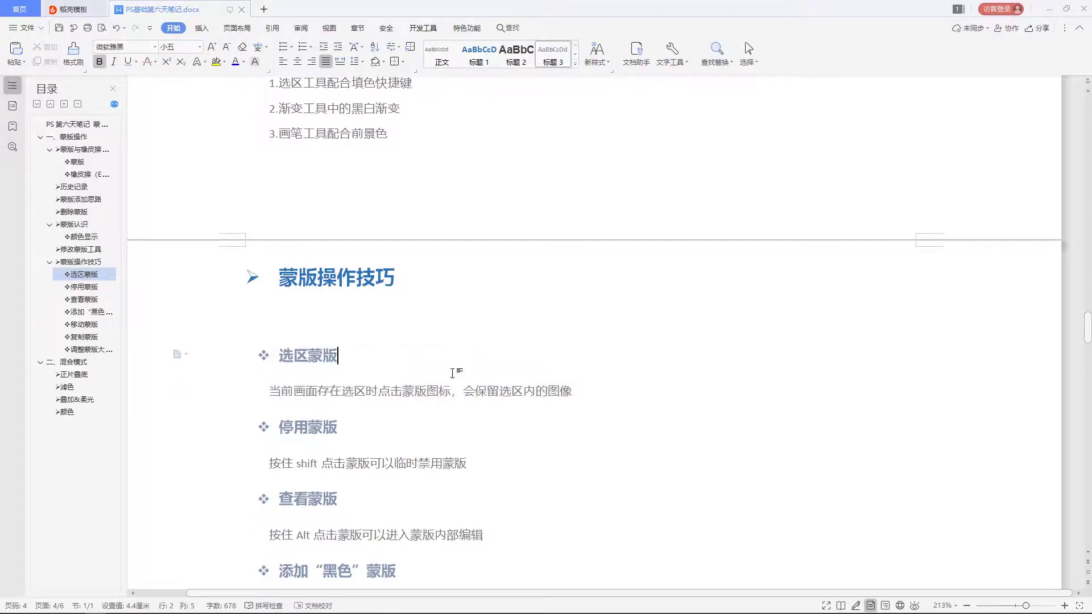